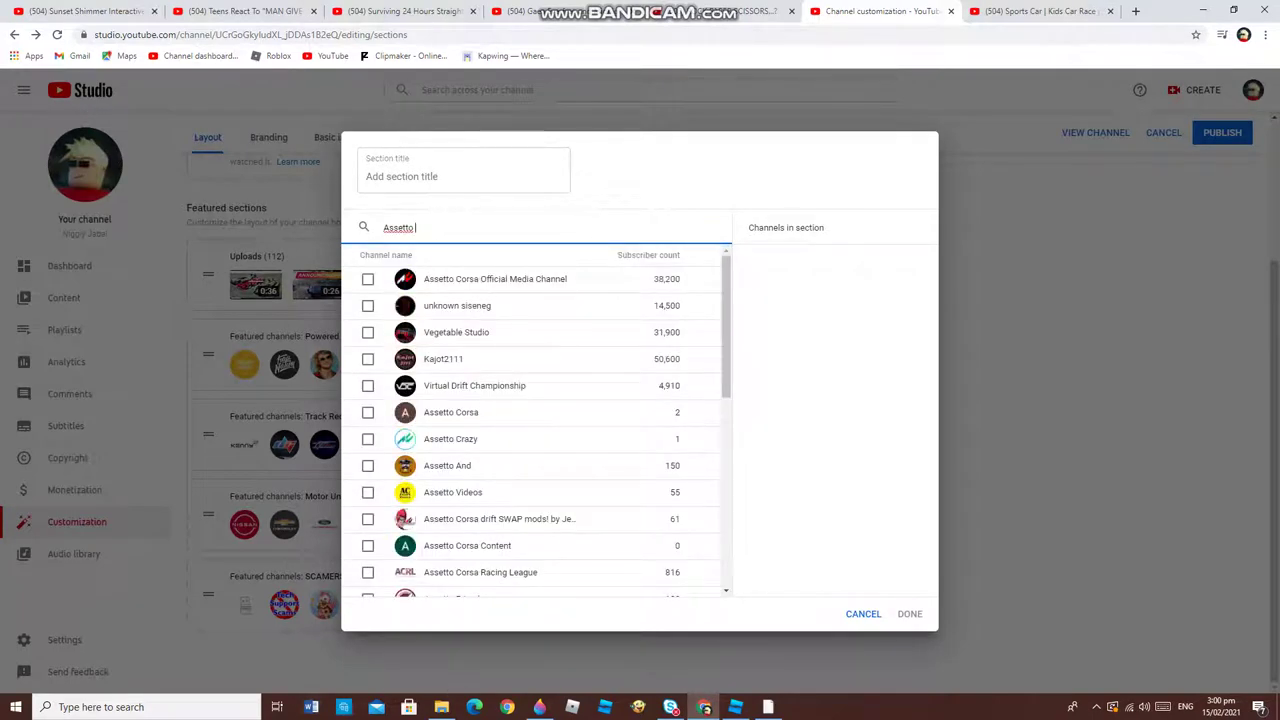
# Search channels for "Assetto 4runner", add Assetto the 4Runner Pony - FHRC Brony to the section, and save the section.
pyautogui.write('4')
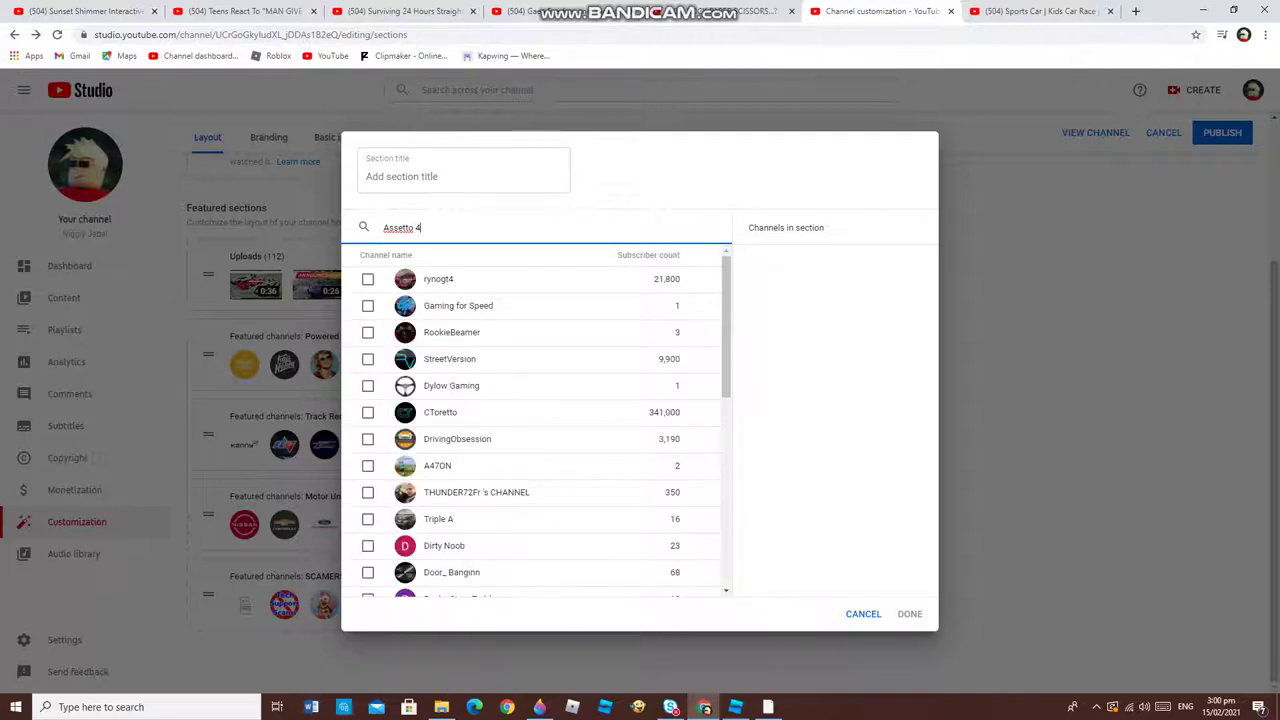
pyautogui.write('t')
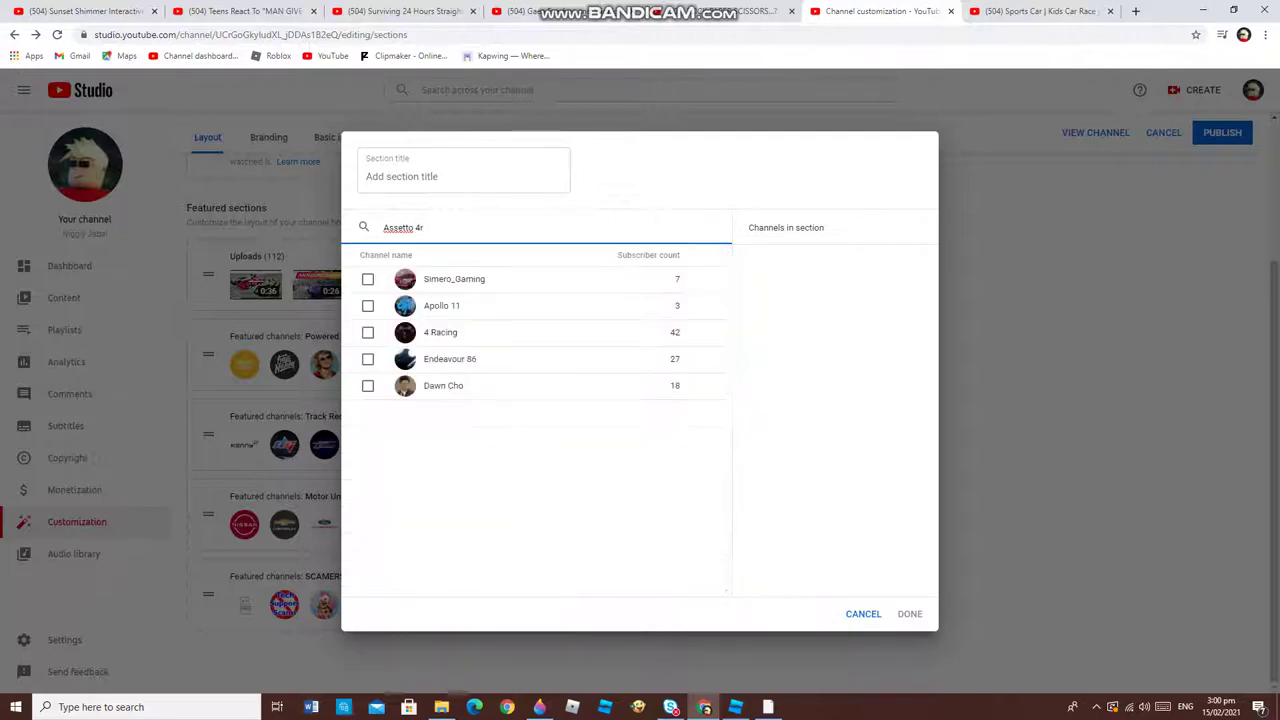
pyautogui.write('u')
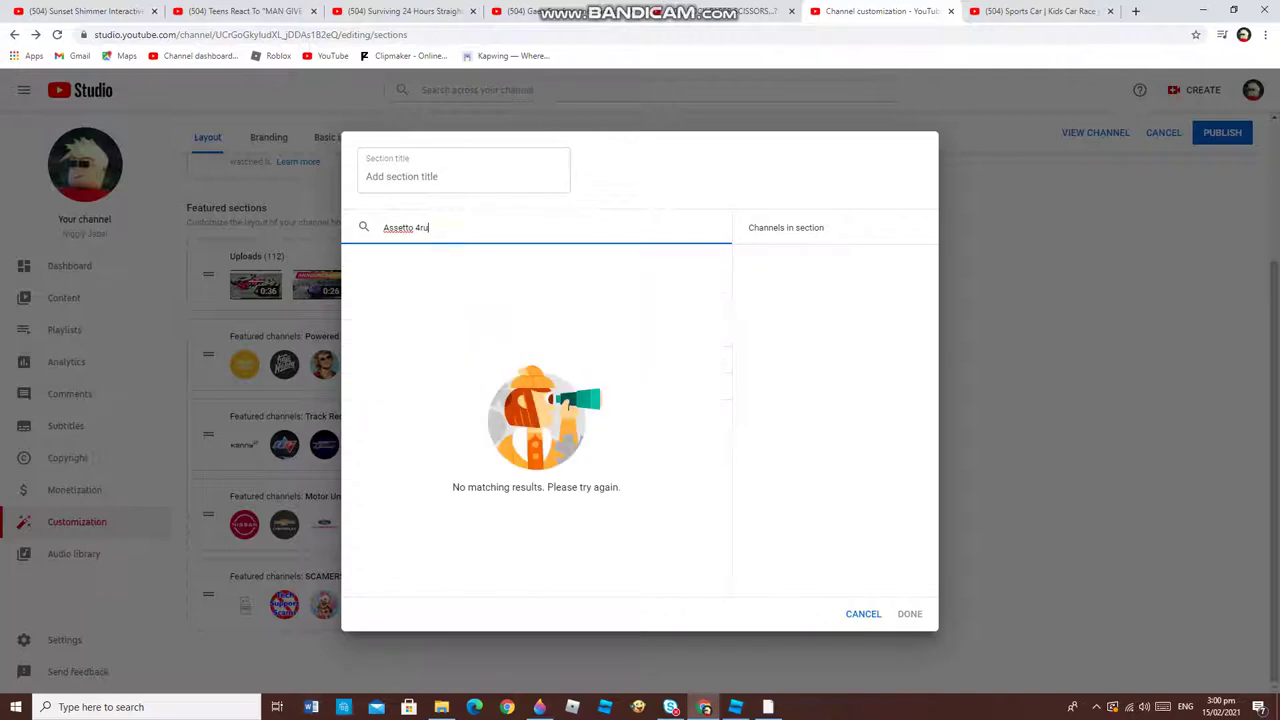
pyautogui.write('nner')
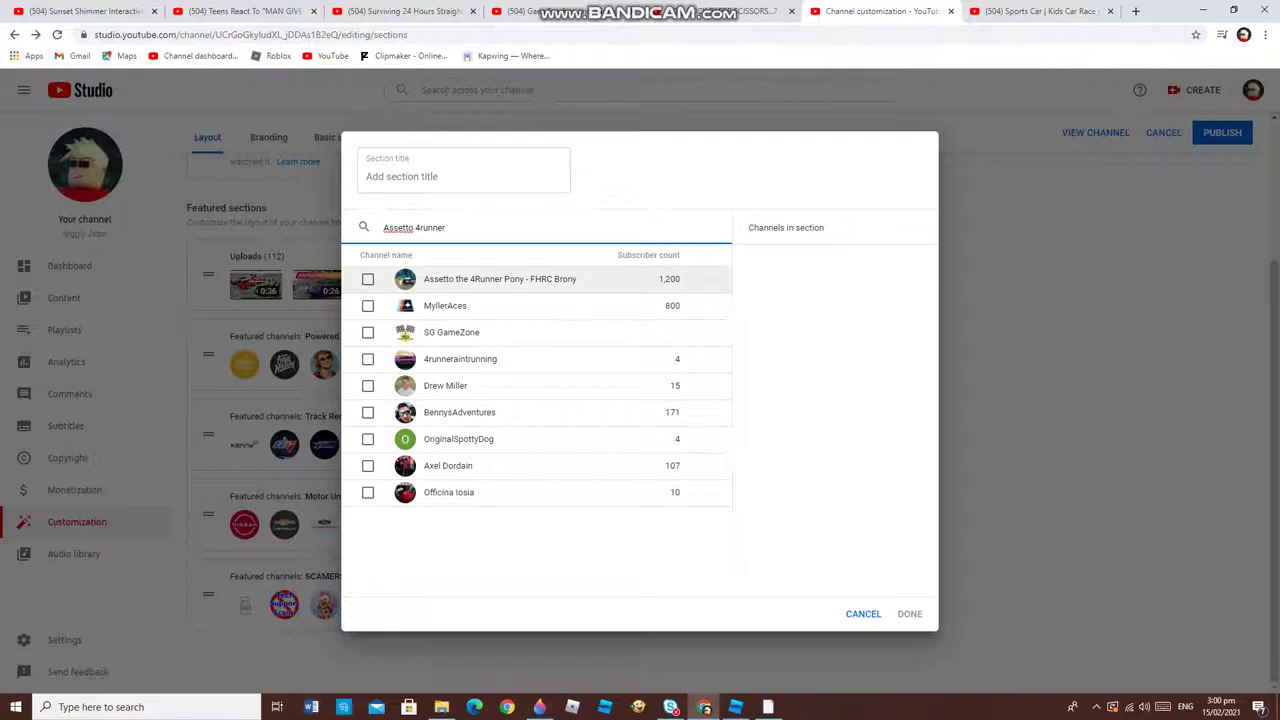
pyautogui.click(368, 279)
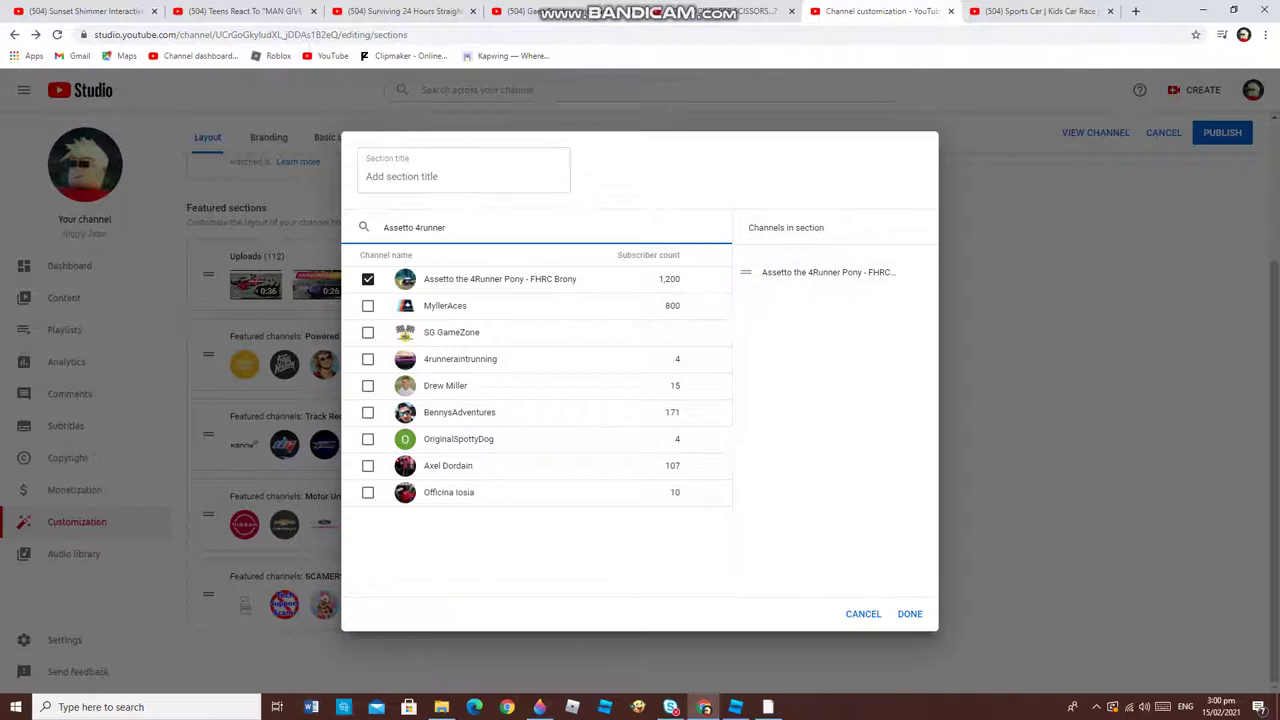
pyautogui.click(909, 613)
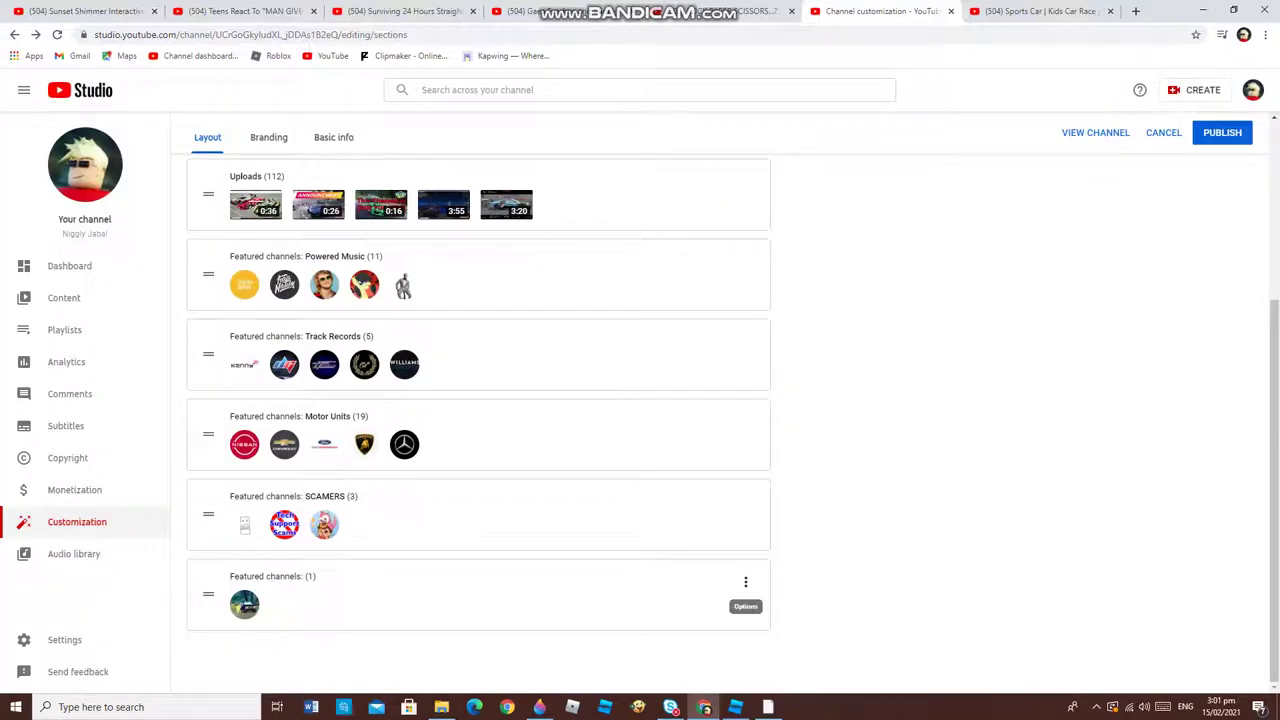
# Title the new untitled featured channels section "RIVALS" and publish the channel layout changes.
pyautogui.click(745, 582)
pyautogui.click(822, 586)
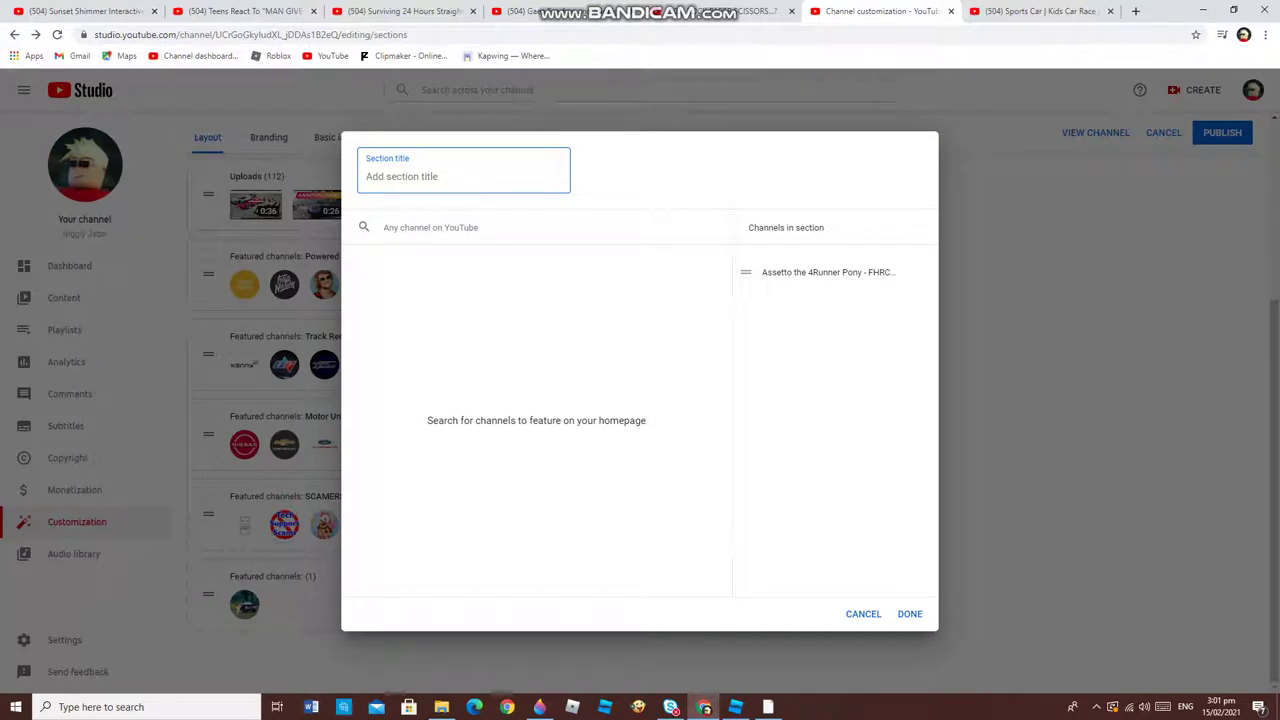
pyautogui.write('RIVALS')
pyautogui.press('Return')
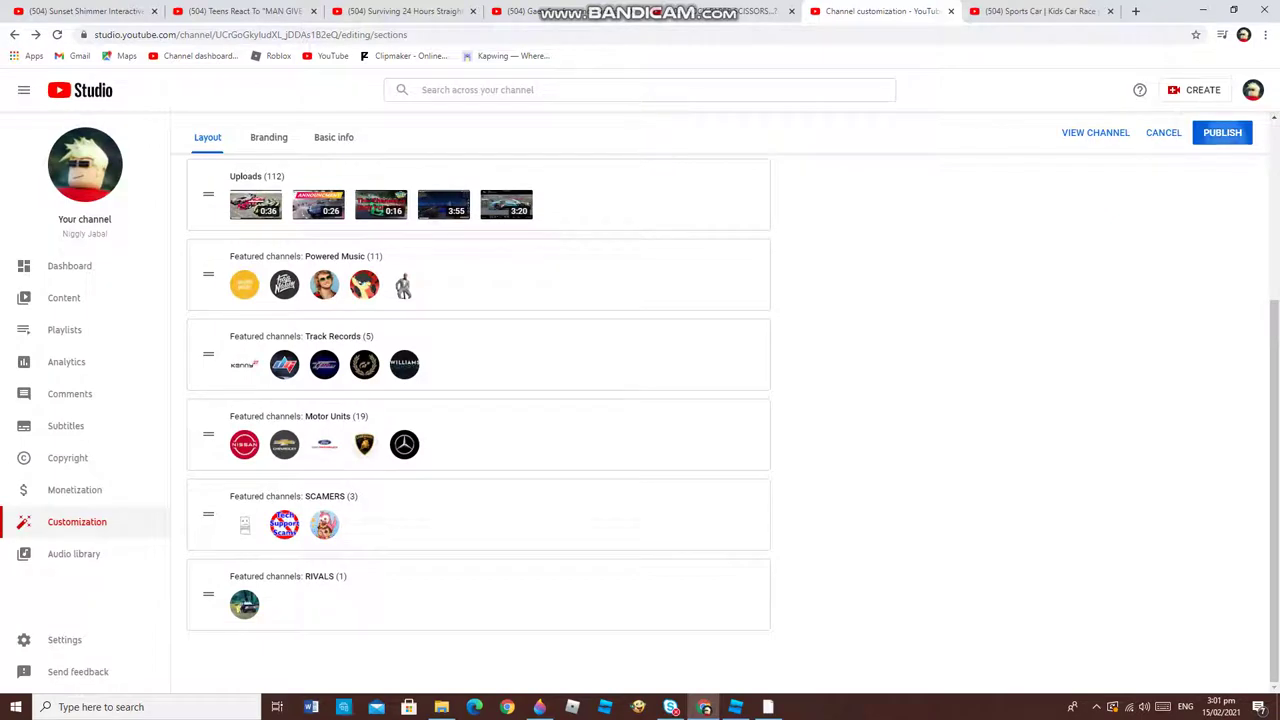
pyautogui.click(1222, 132)
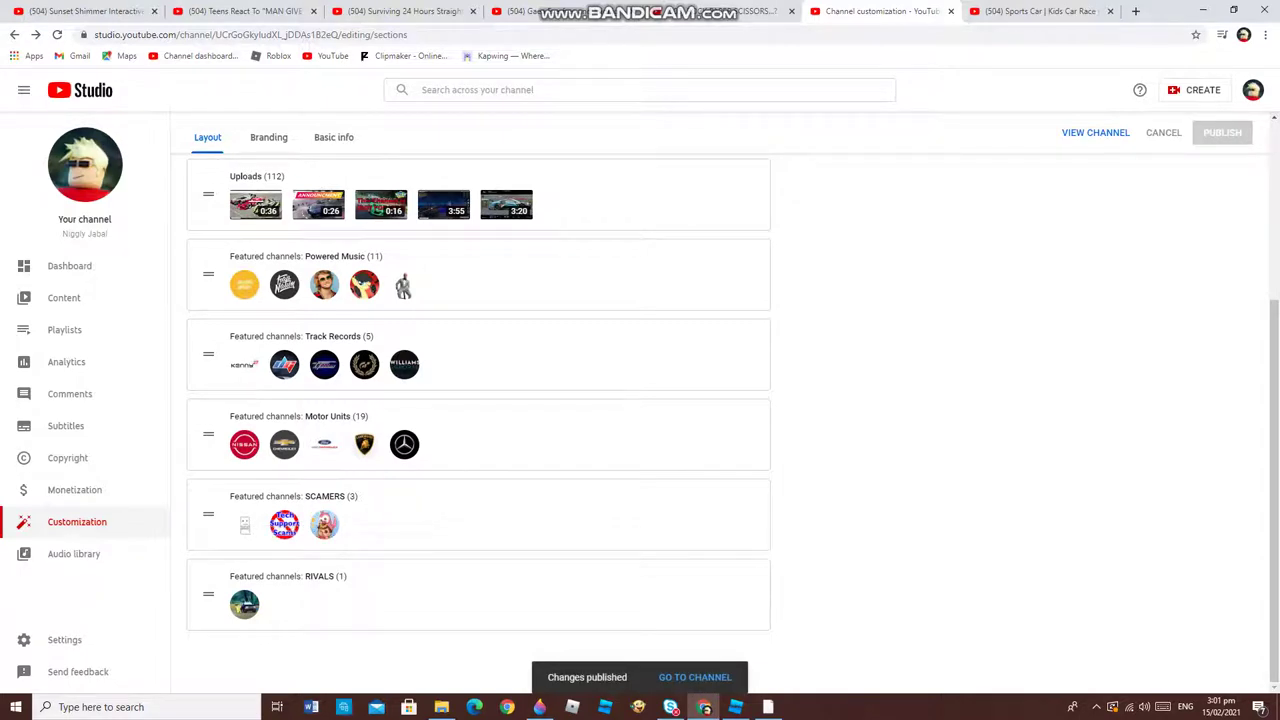
# Start another featured channels section and add JackUltraGamer to it from a search for "Jackultra", clearing the search.
pyautogui.scroll(1, 640, 400)
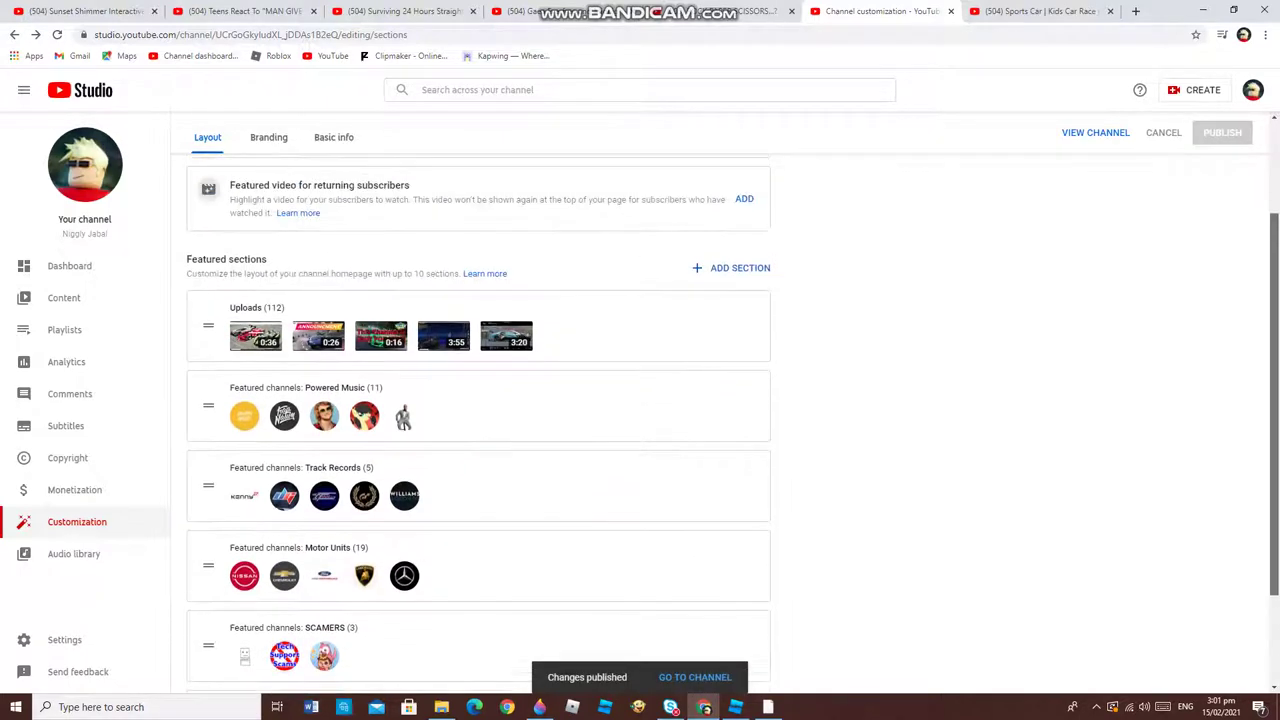
pyautogui.click(738, 268)
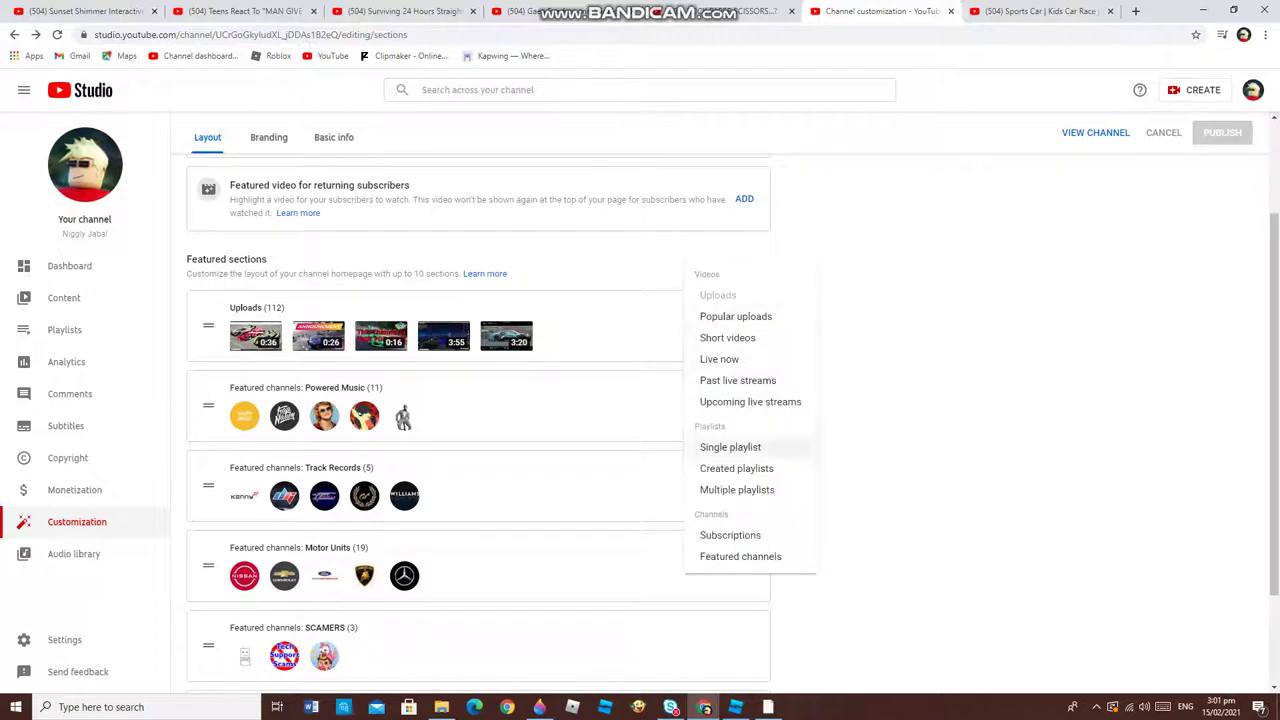
pyautogui.click(758, 556)
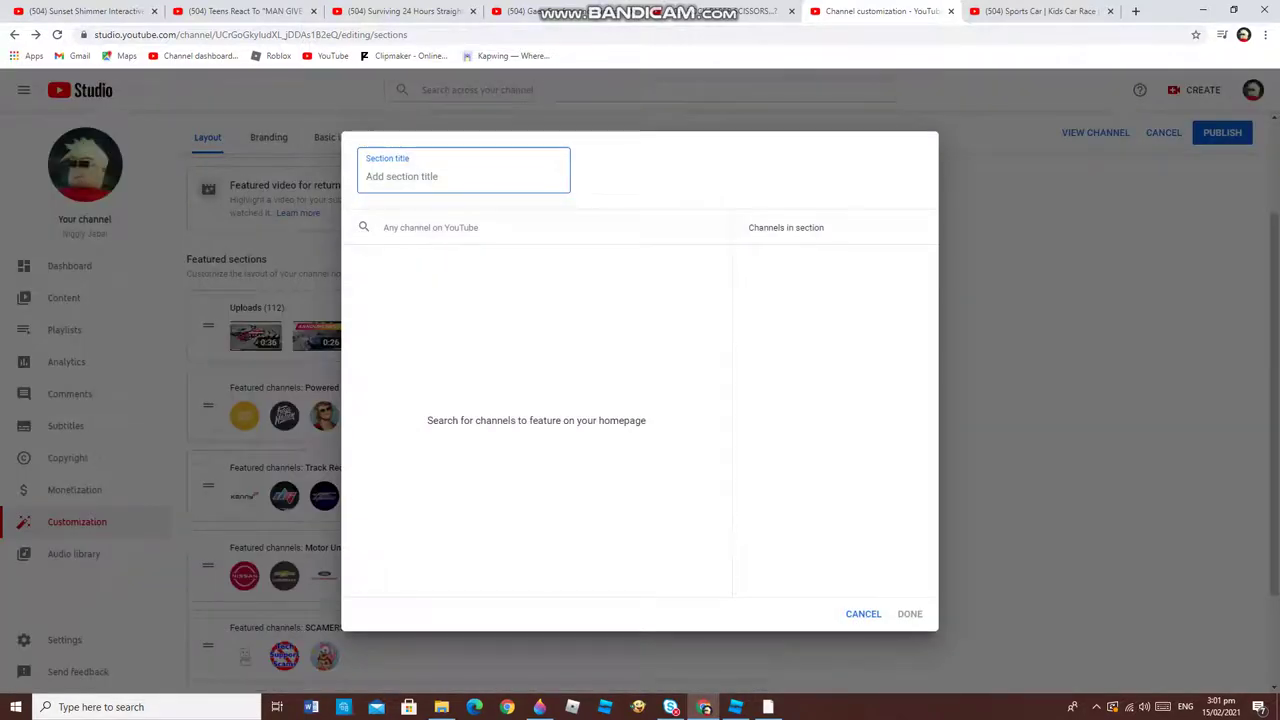
pyautogui.click(540, 227)
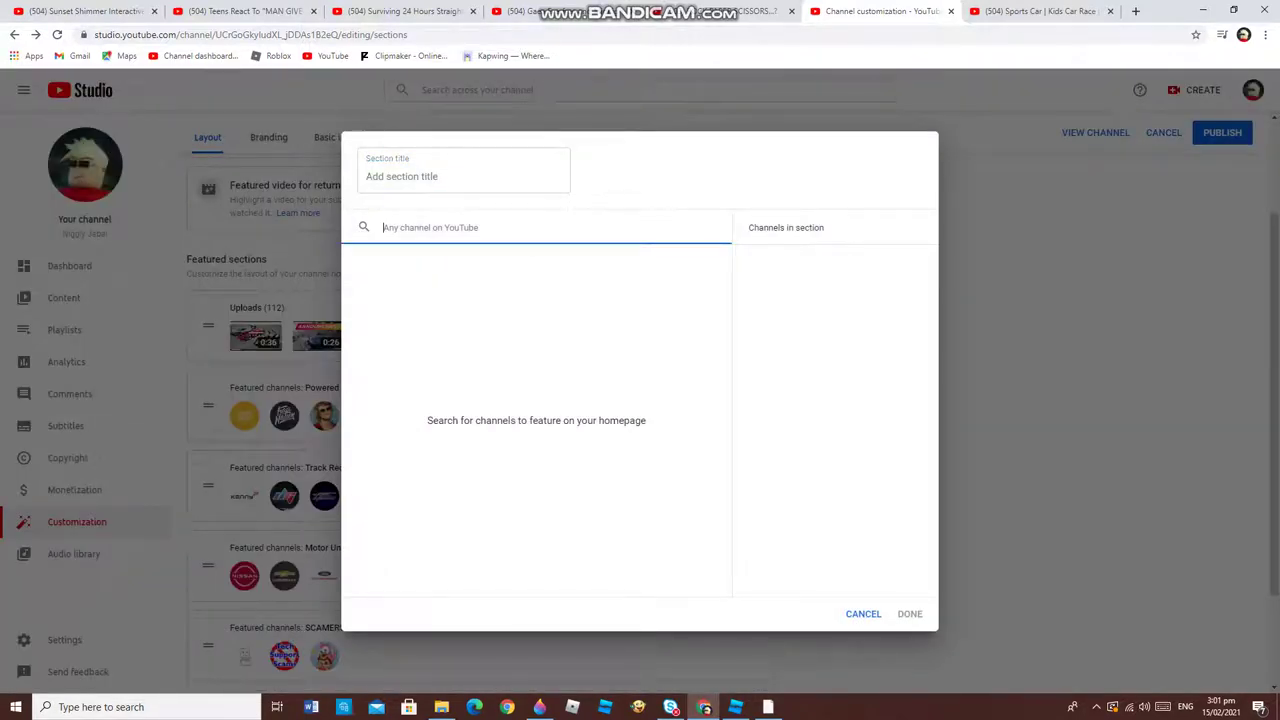
pyautogui.write('Jack')
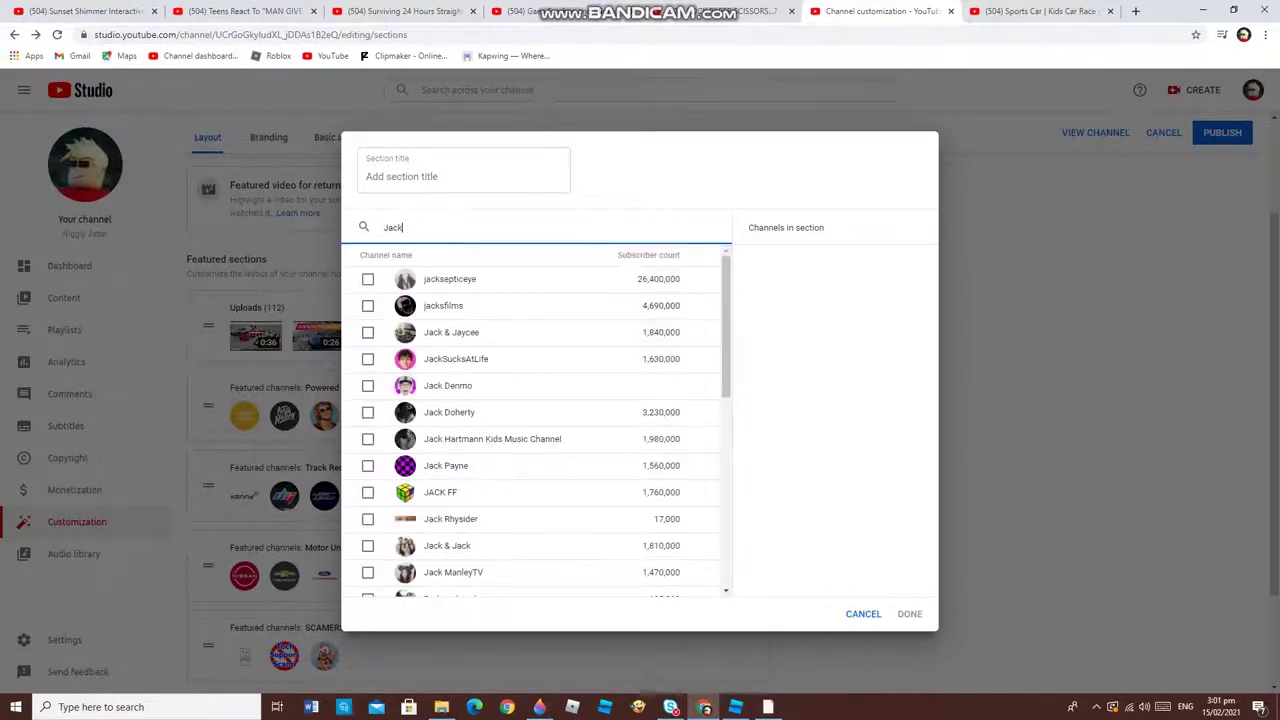
pyautogui.write('u')
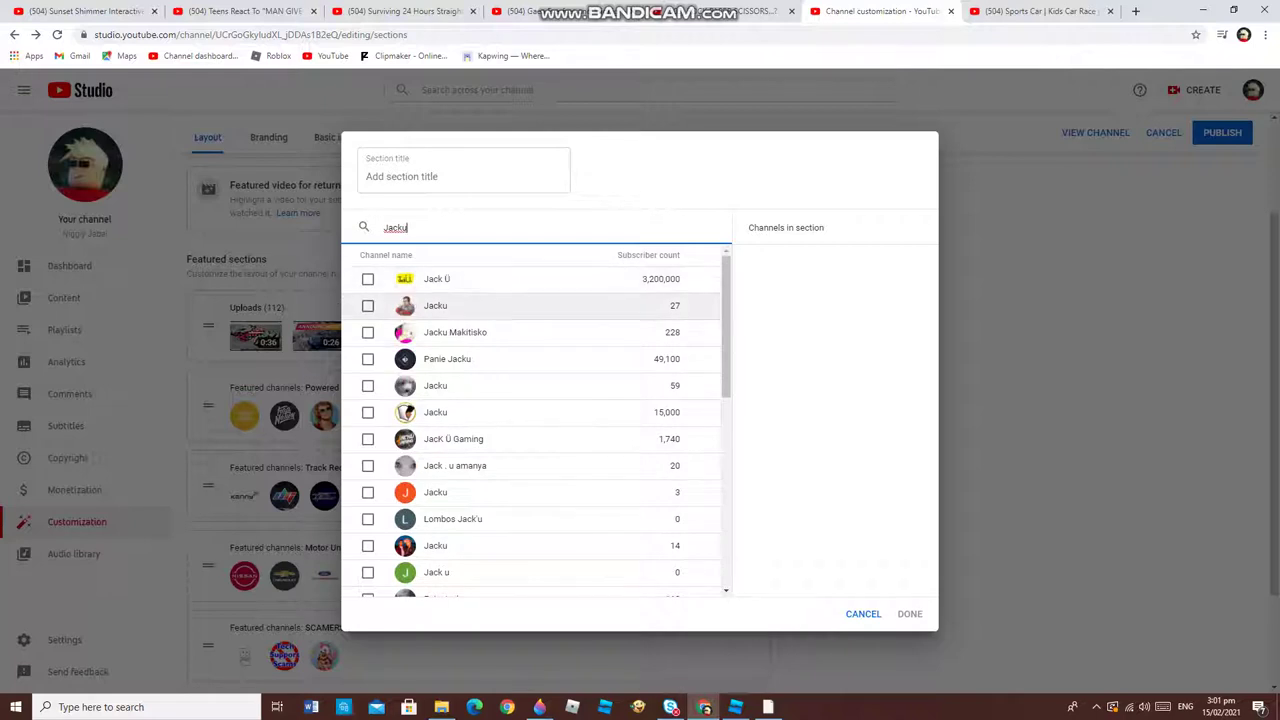
pyautogui.write('ltra')
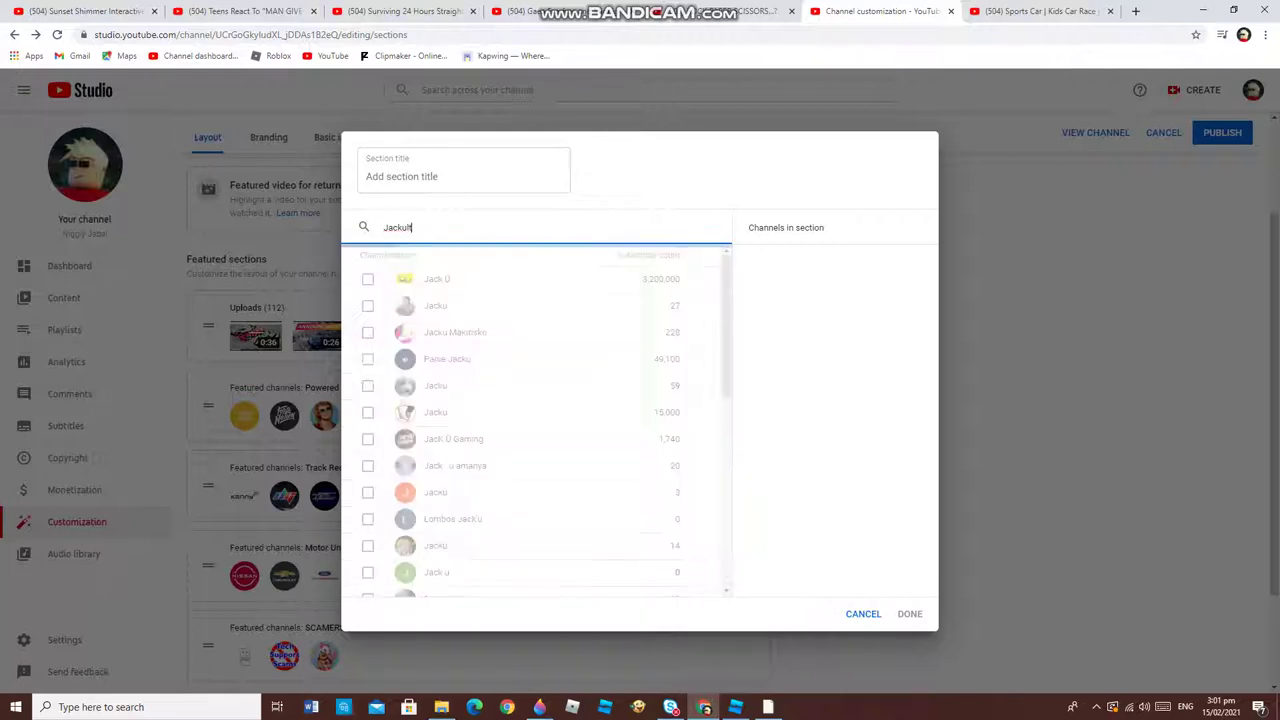
pyautogui.click(368, 305)
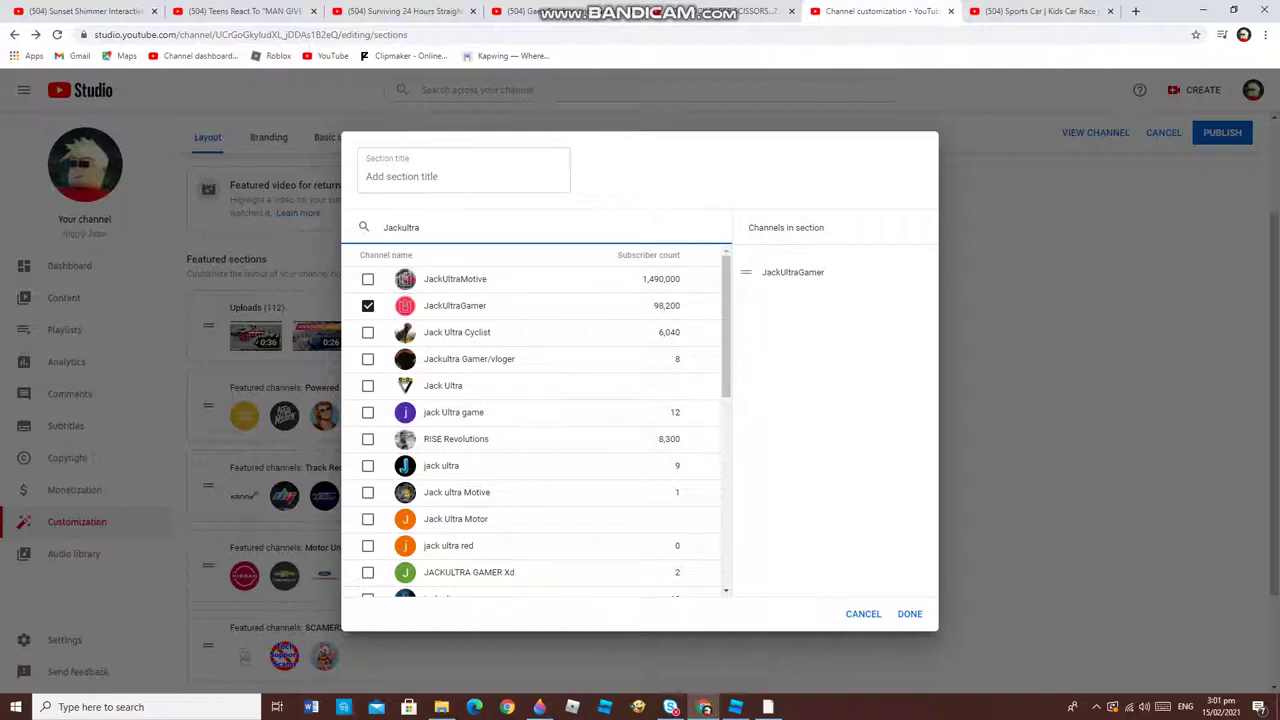
pyautogui.press('BackSpace')
pyautogui.press('BackSpace')
pyautogui.press('BackSpace')
pyautogui.press('BackSpace')
pyautogui.press('BackSpace')
pyautogui.press('BackSpace')
pyautogui.press('BackSpace')
pyautogui.press('BackSpace')
pyautogui.press('BackSpace')
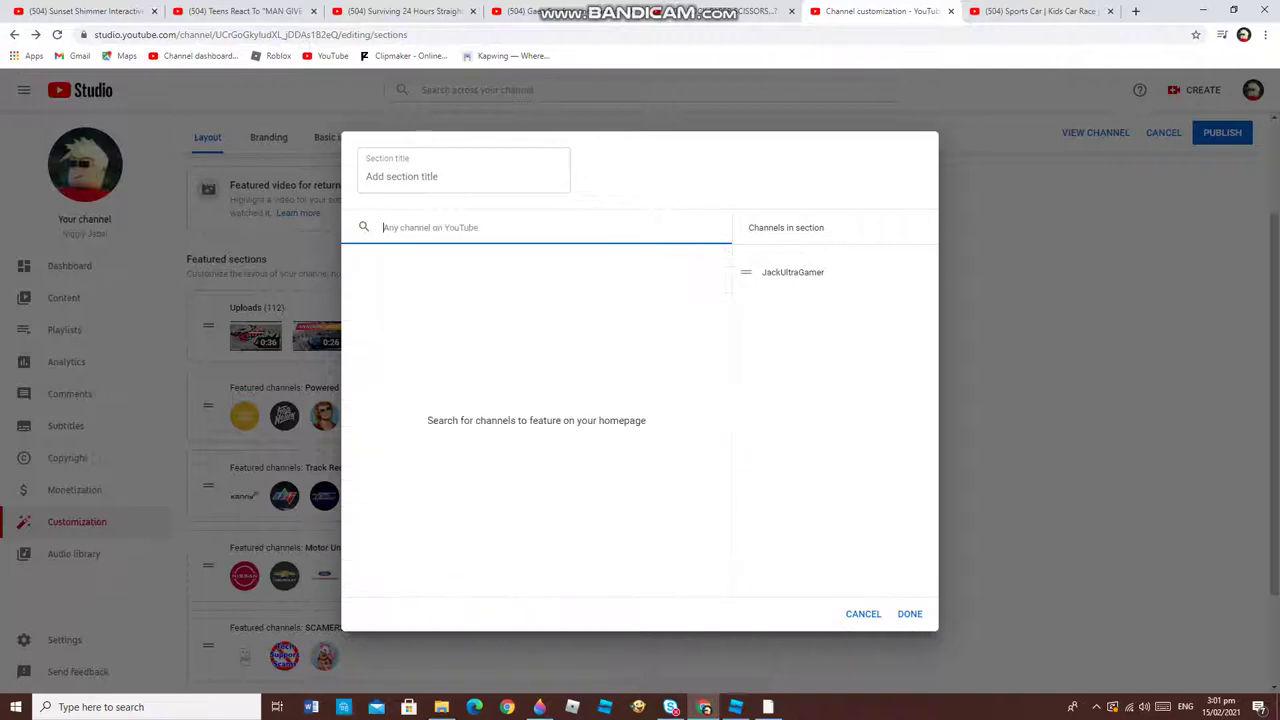
# Try to find a channel to feature by searching for "Popilarmos", and clear the search.
pyautogui.write('Pop')
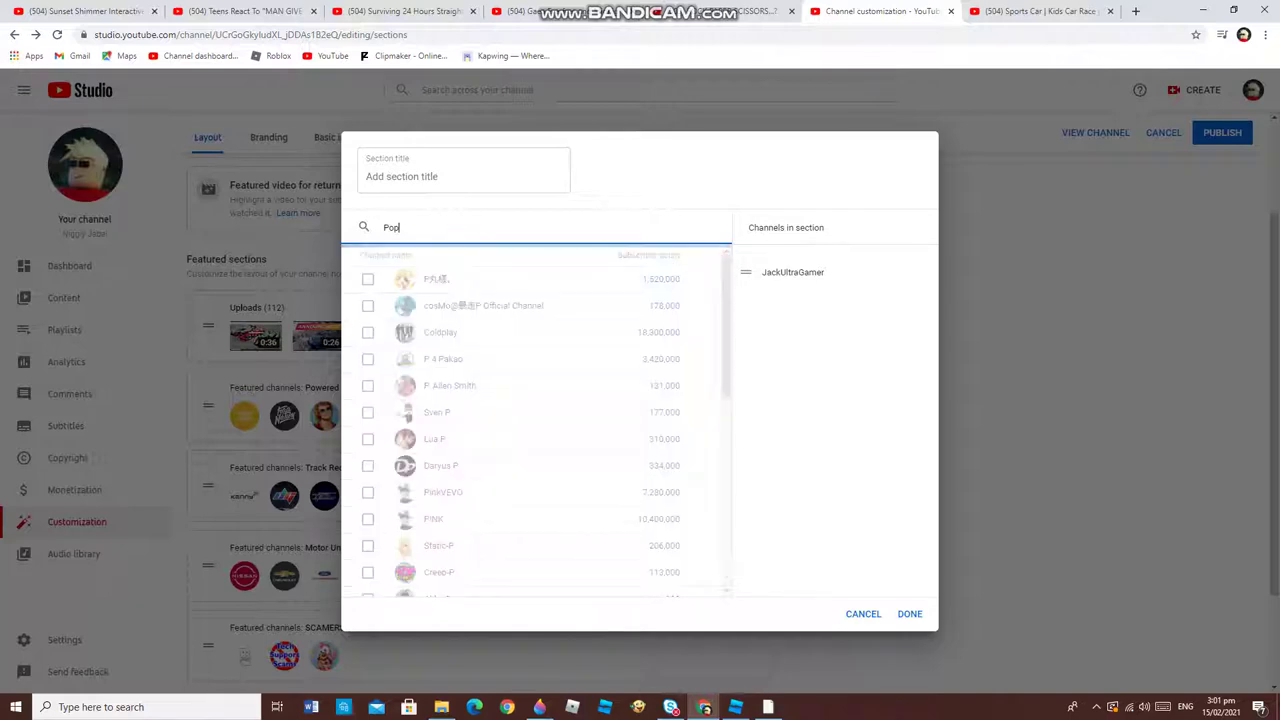
pyautogui.write('ilar')
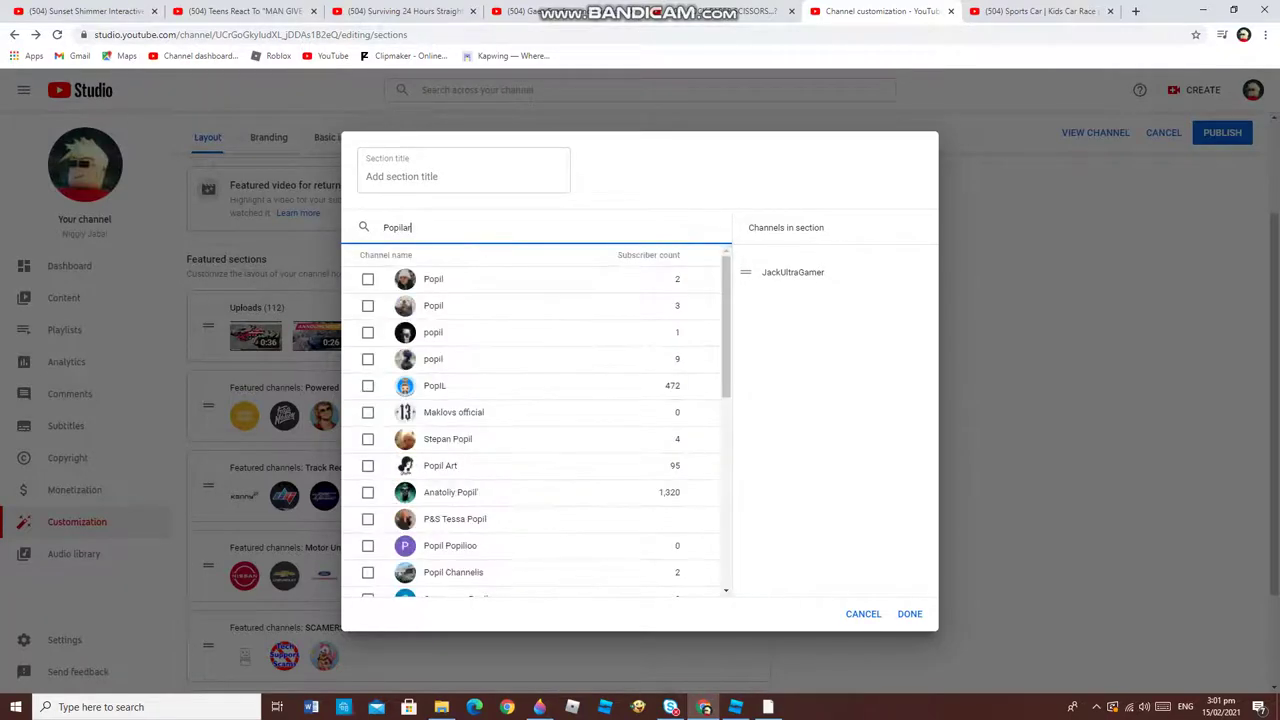
pyautogui.write('mos')
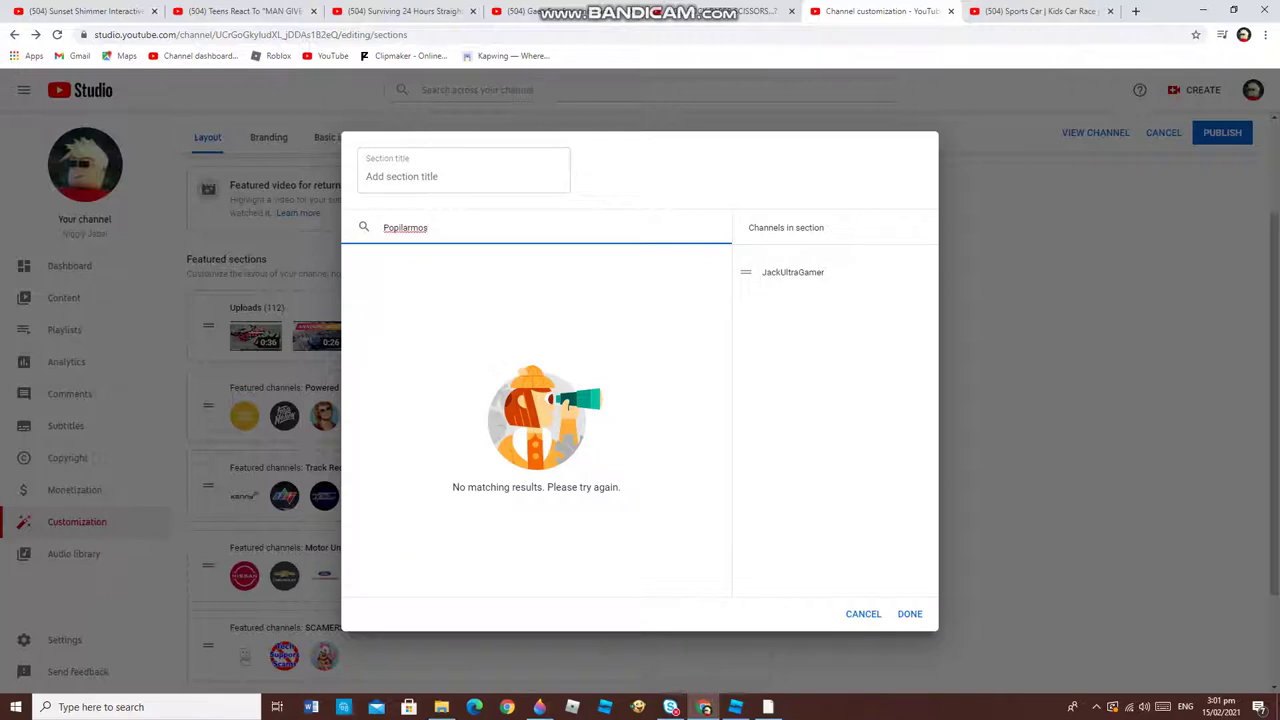
pyautogui.press('BackSpace')
pyautogui.press('BackSpace')
pyautogui.press('BackSpace')
pyautogui.press('BackSpace')
pyautogui.press('BackSpace')
pyautogui.press('BackSpace')
pyautogui.press('BackSpace')
pyautogui.press('BackSpace')
pyautogui.press('BackSpace')
pyautogui.press('BackSpace')
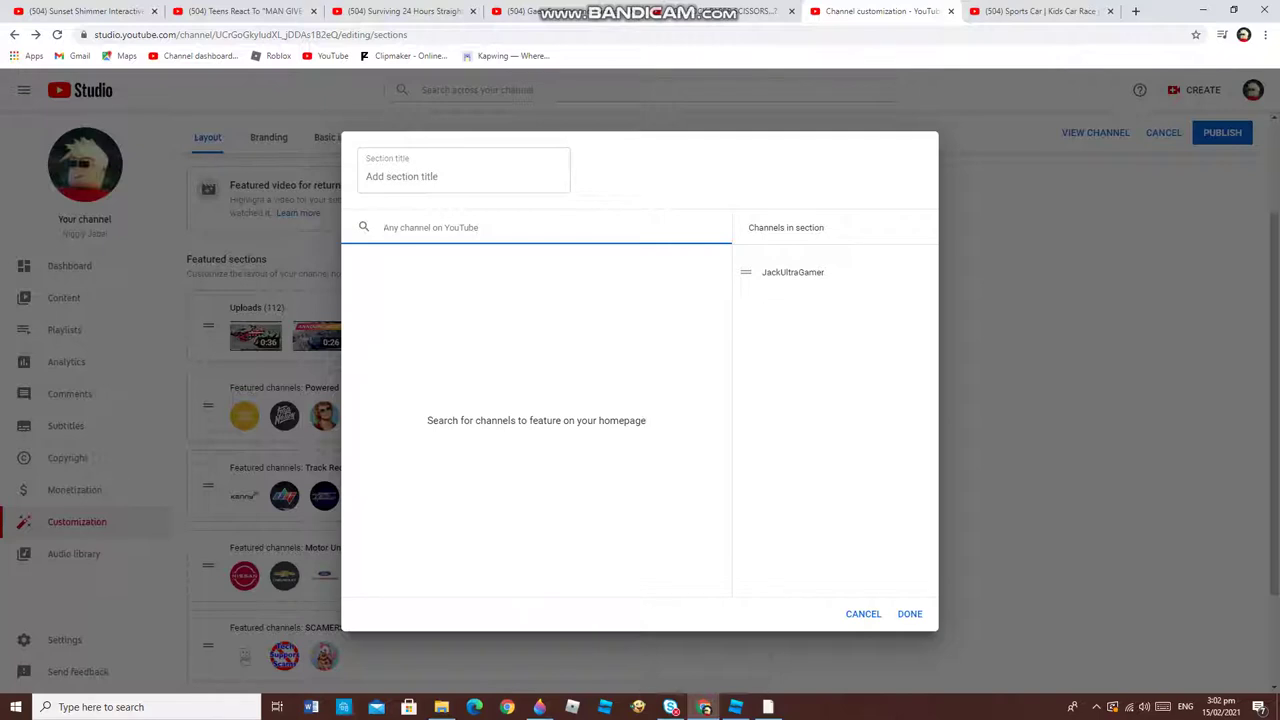
# Search channels for "FGT", add FGTeeV to the section, and clear the search.
pyautogui.write('FGT')
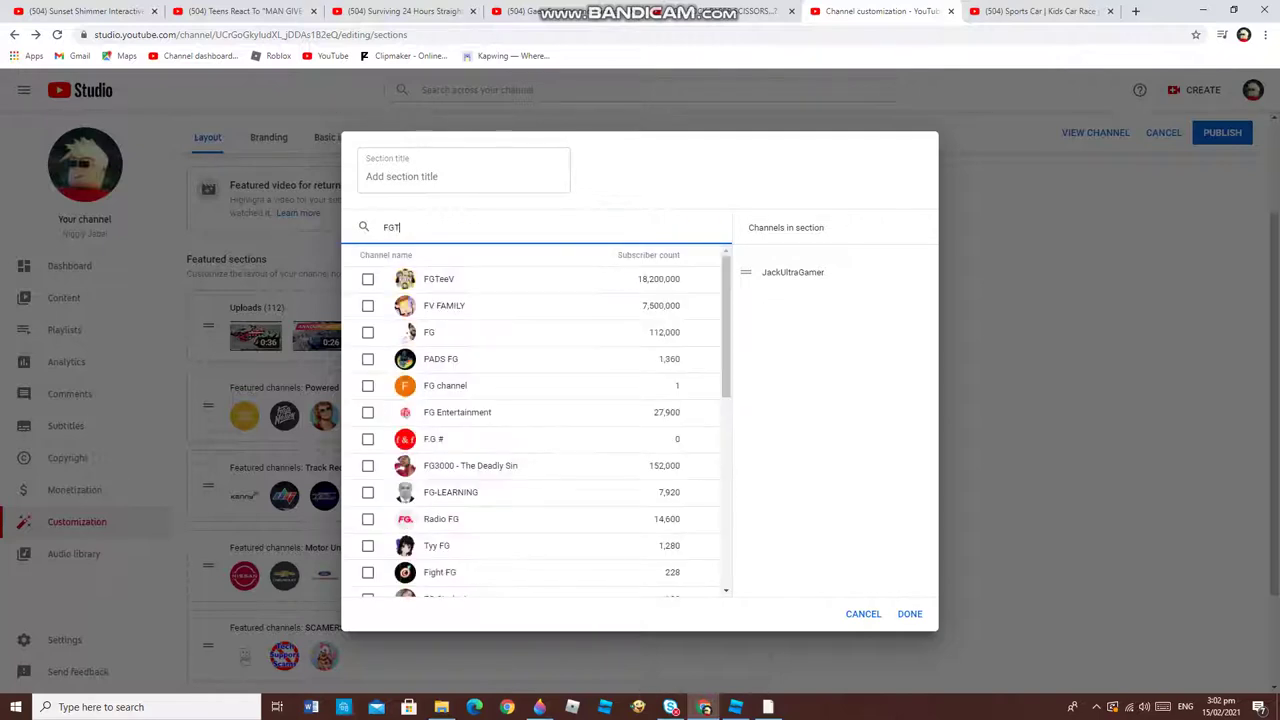
pyautogui.click(368, 279)
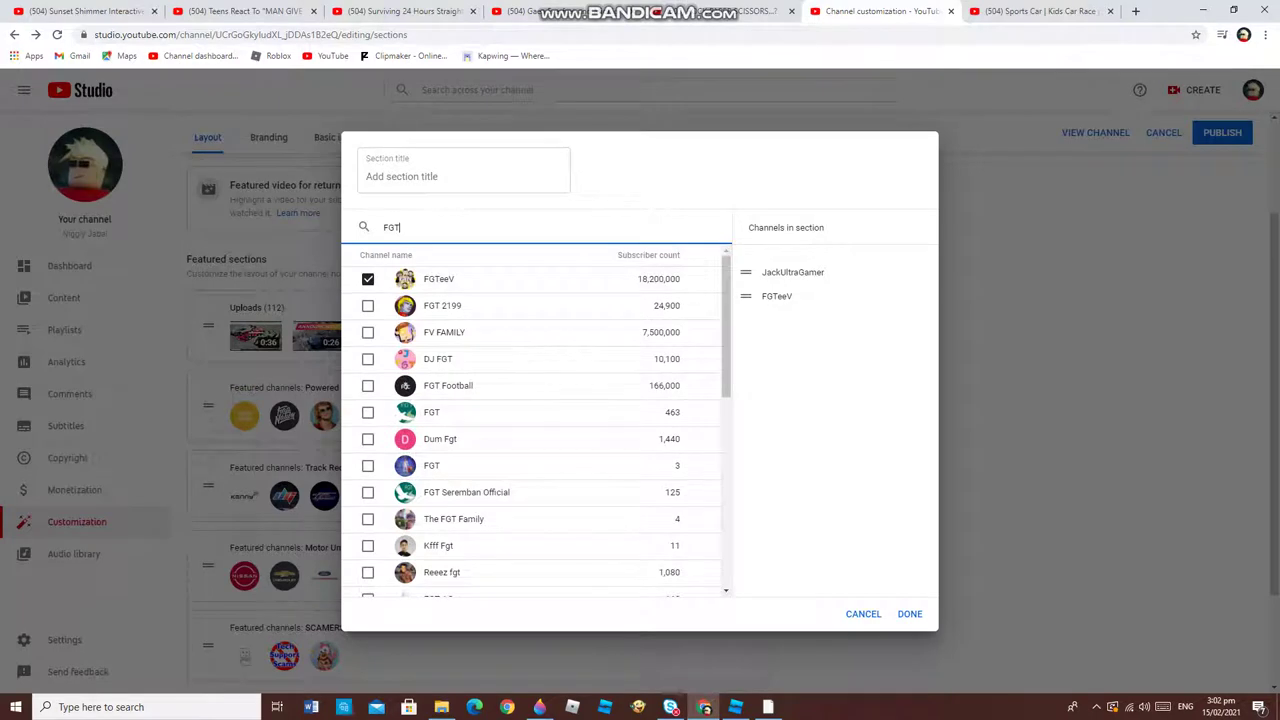
pyautogui.press('BackSpace')
pyautogui.press('BackSpace')
pyautogui.press('BackSpace')
# Search channels for "Pew", add PewDiePie to the section, and clear the search.
pyautogui.write('P')
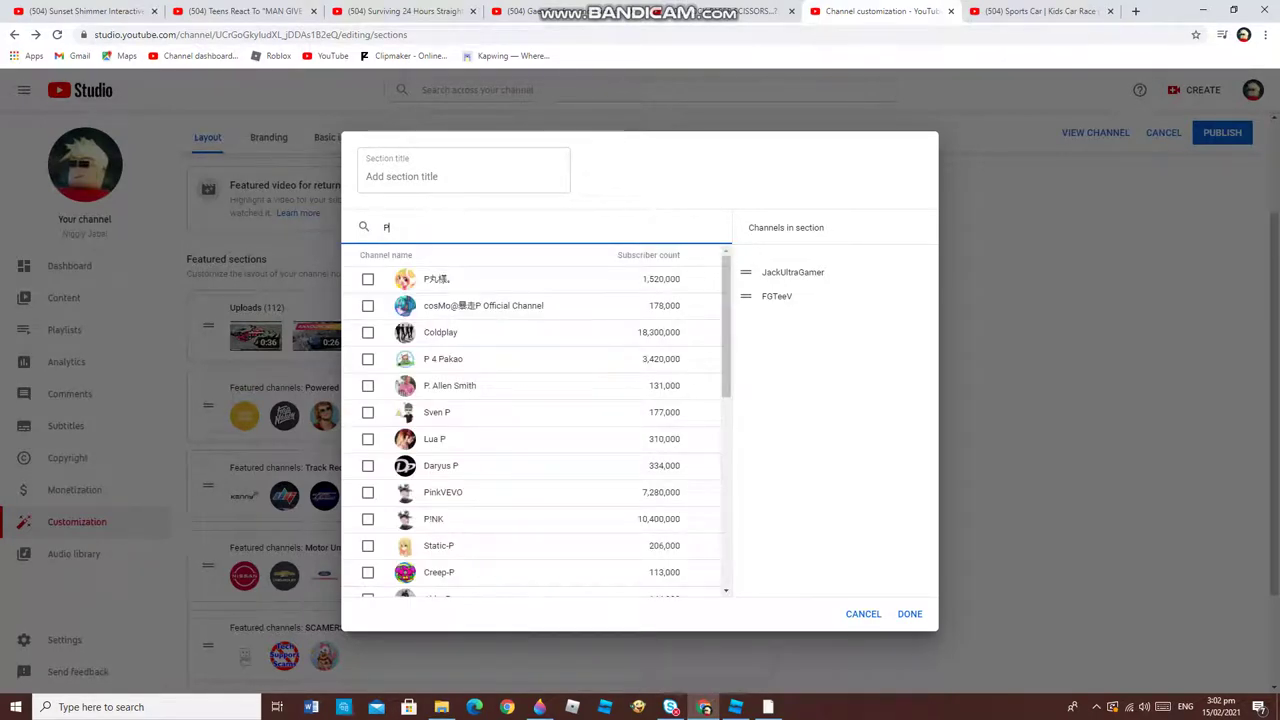
pyautogui.write('ew')
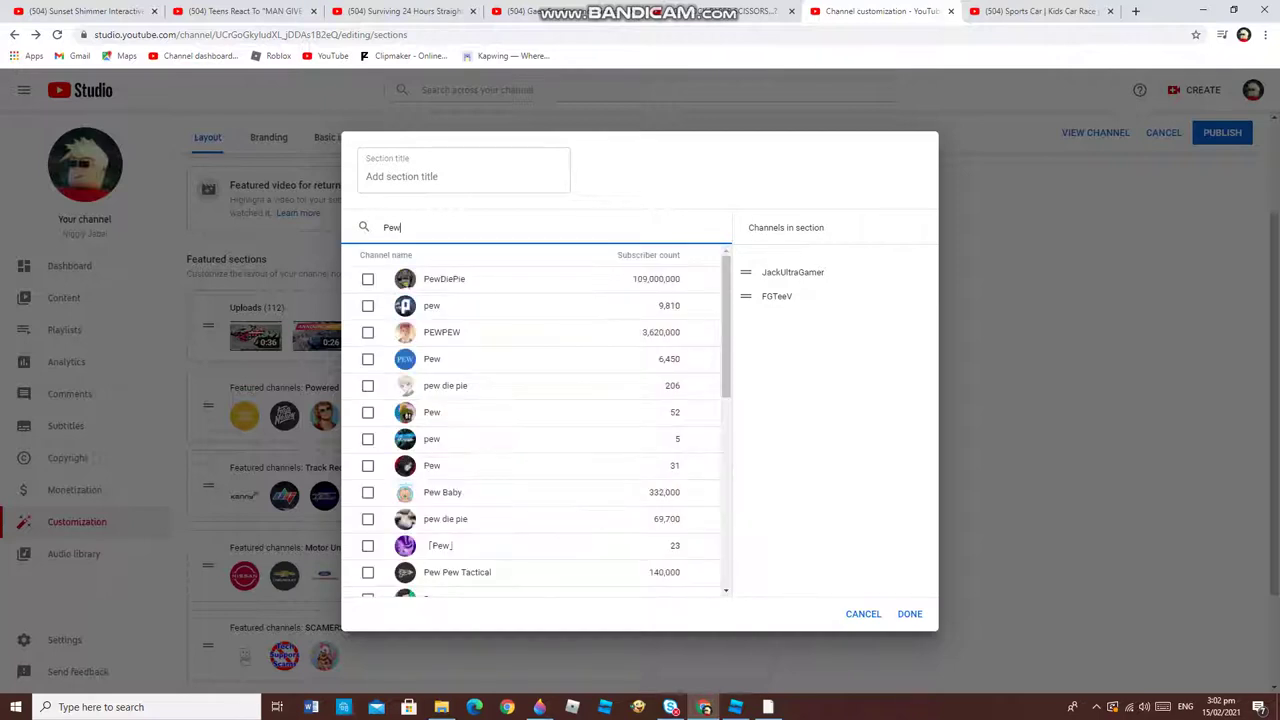
pyautogui.click(368, 279)
pyautogui.press('BackSpace')
pyautogui.press('BackSpace')
pyautogui.press('BackSpace')
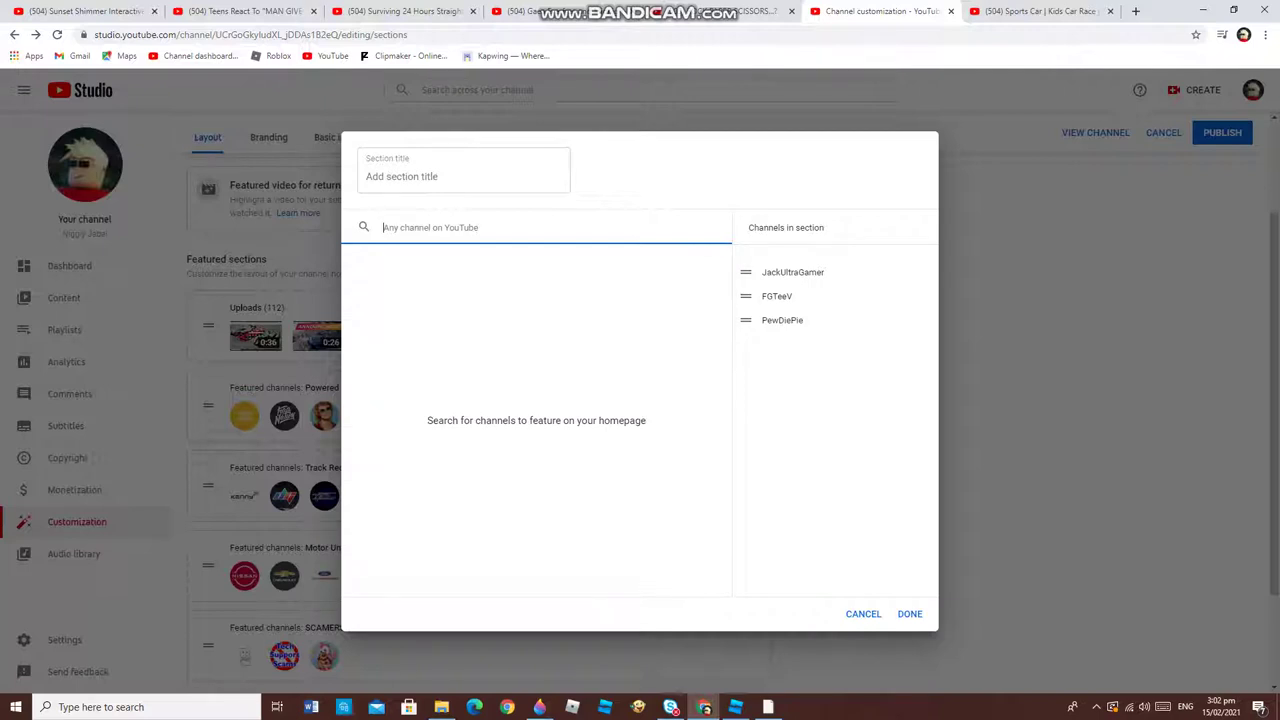
# Search channels for "Jell", add Jelly to the section, and clear the search.
pyautogui.write('Jell')
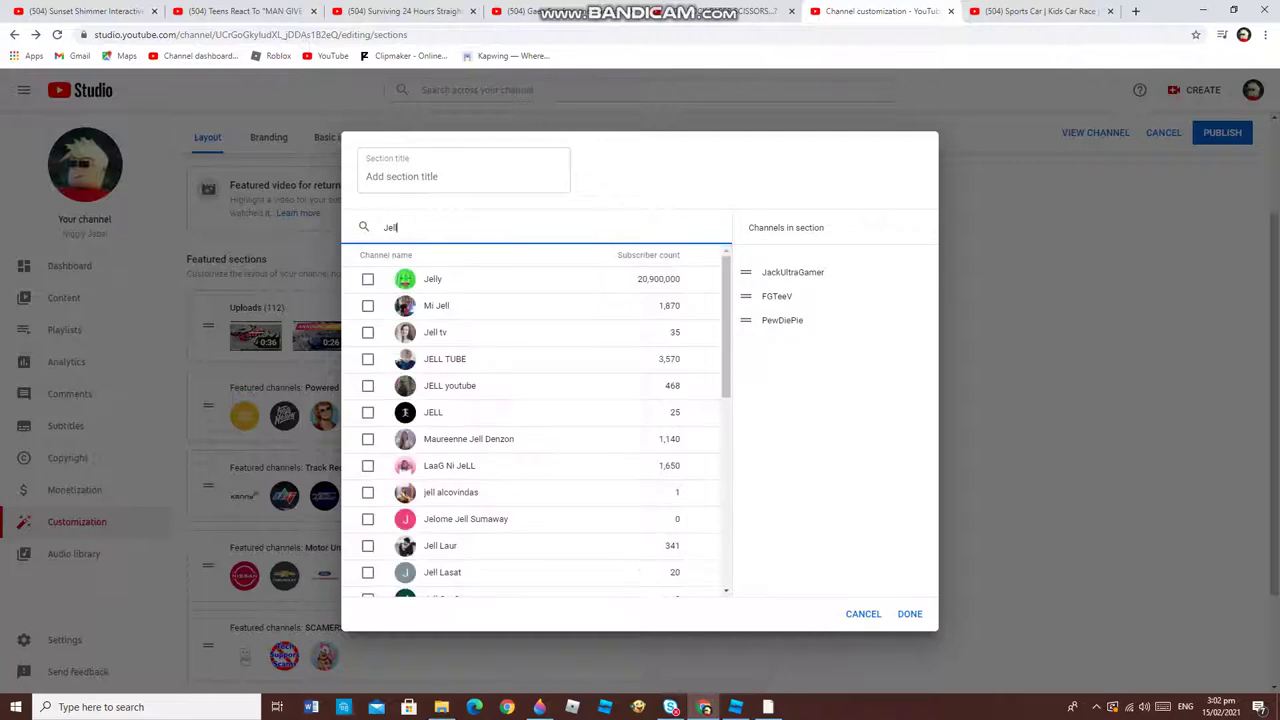
pyautogui.click(368, 279)
pyautogui.press('BackSpace')
pyautogui.press('BackSpace')
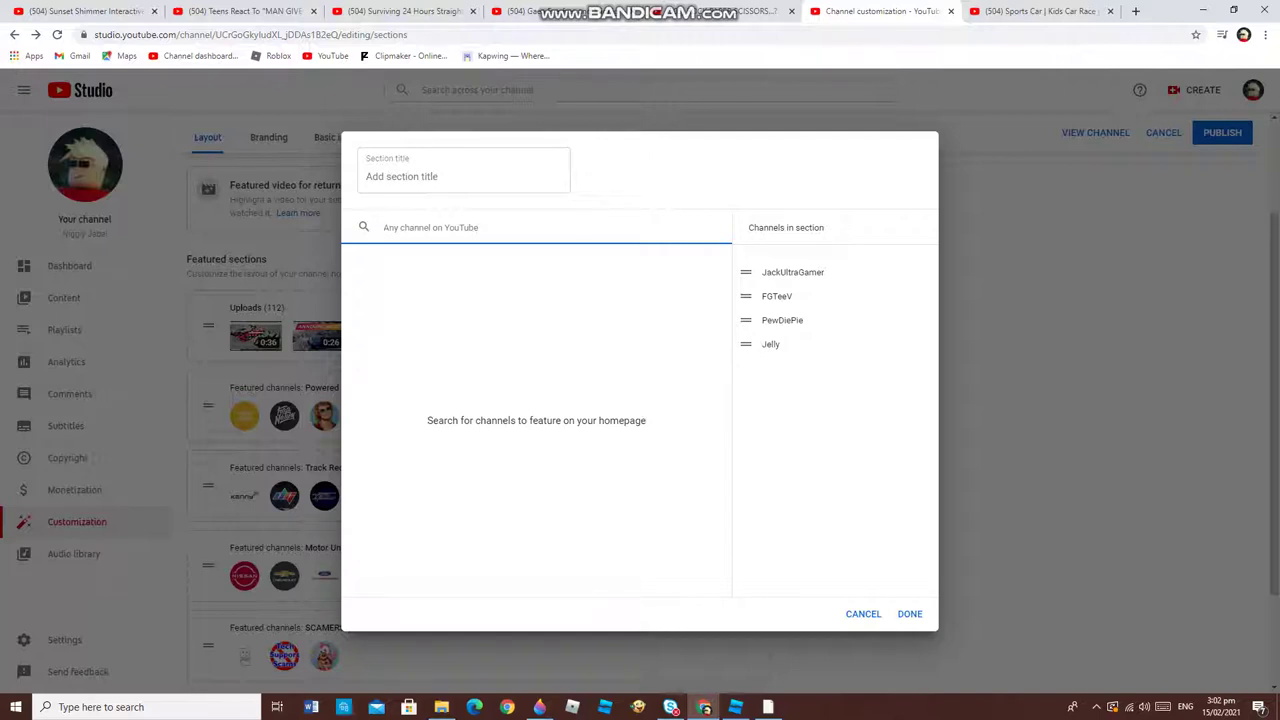
# Search channels for "Dream", add the Dream channel to the section, and clear the search.
pyautogui.write('D')
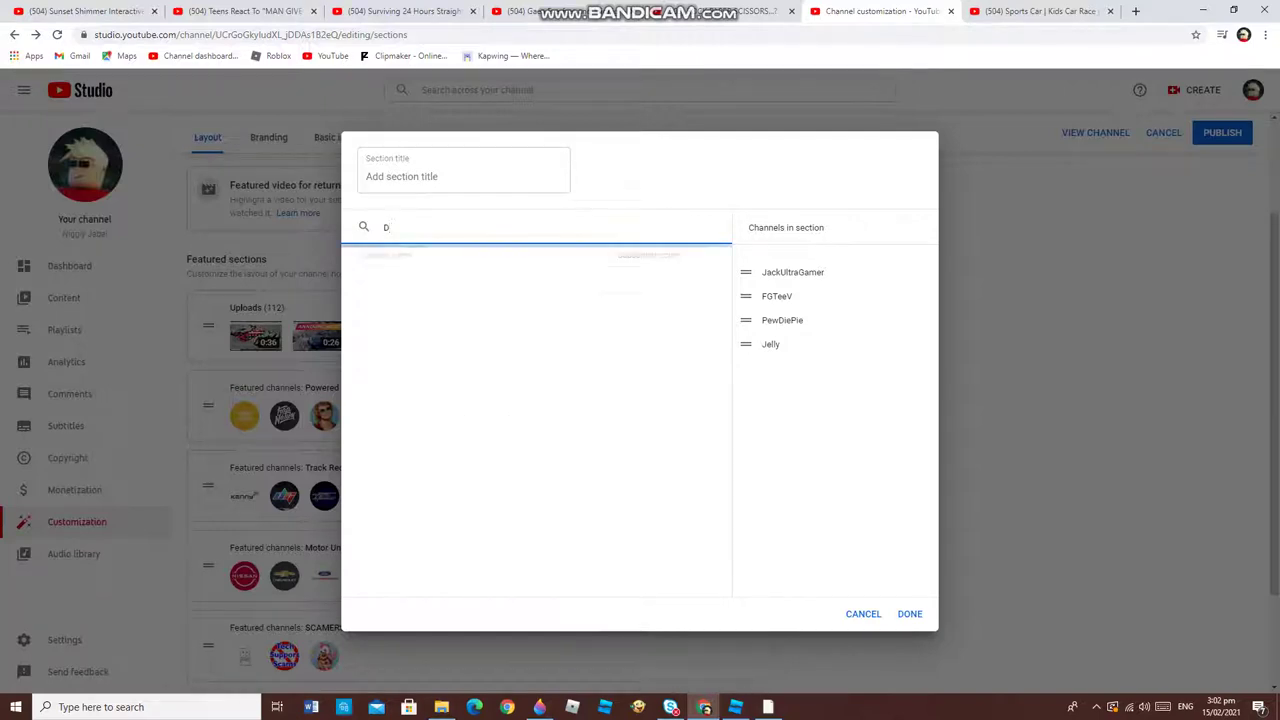
pyautogui.write('ream')
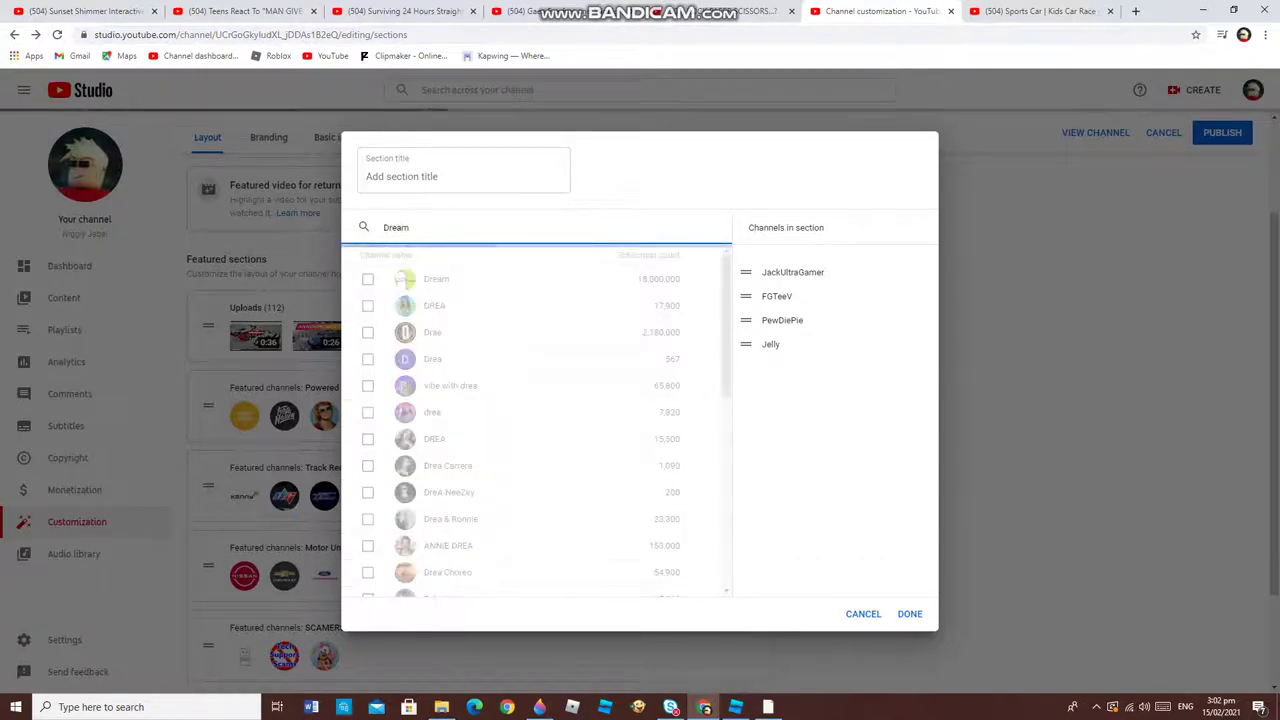
pyautogui.click(368, 279)
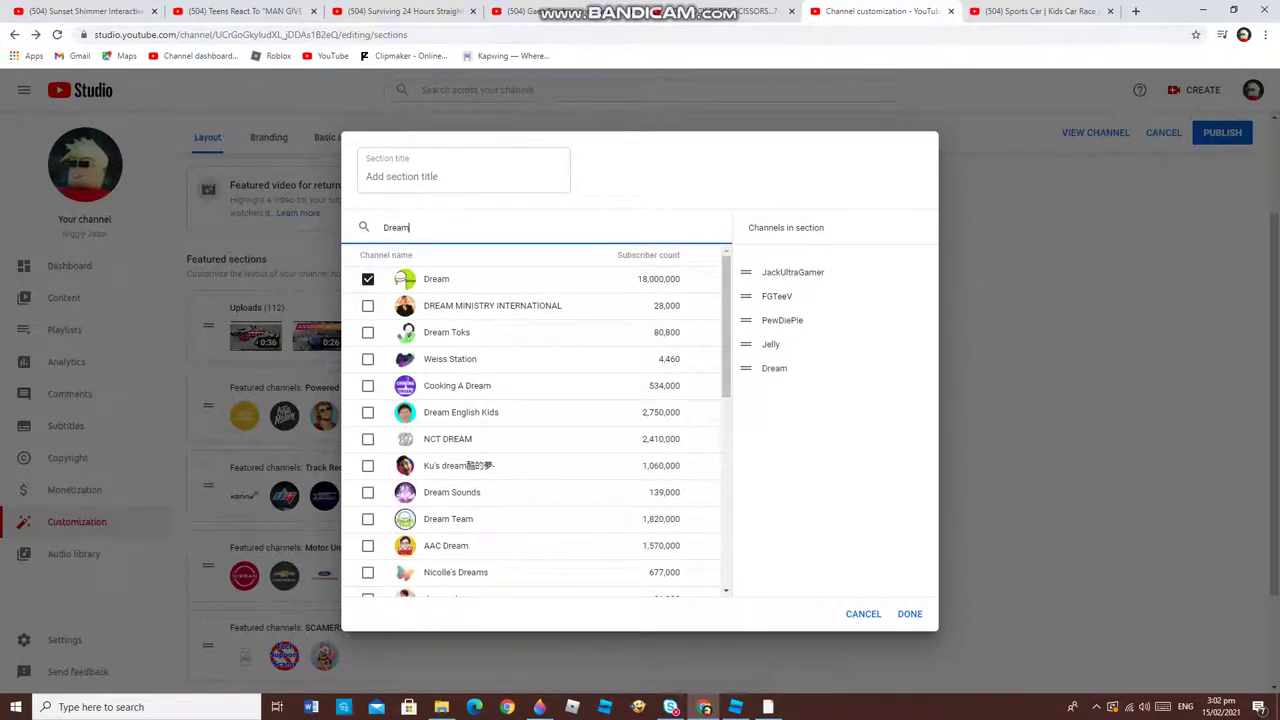
pyautogui.press('BackSpace')
pyautogui.press('BackSpace')
pyautogui.press('BackSpace')
pyautogui.press('BackSpace')
pyautogui.press('BackSpace')
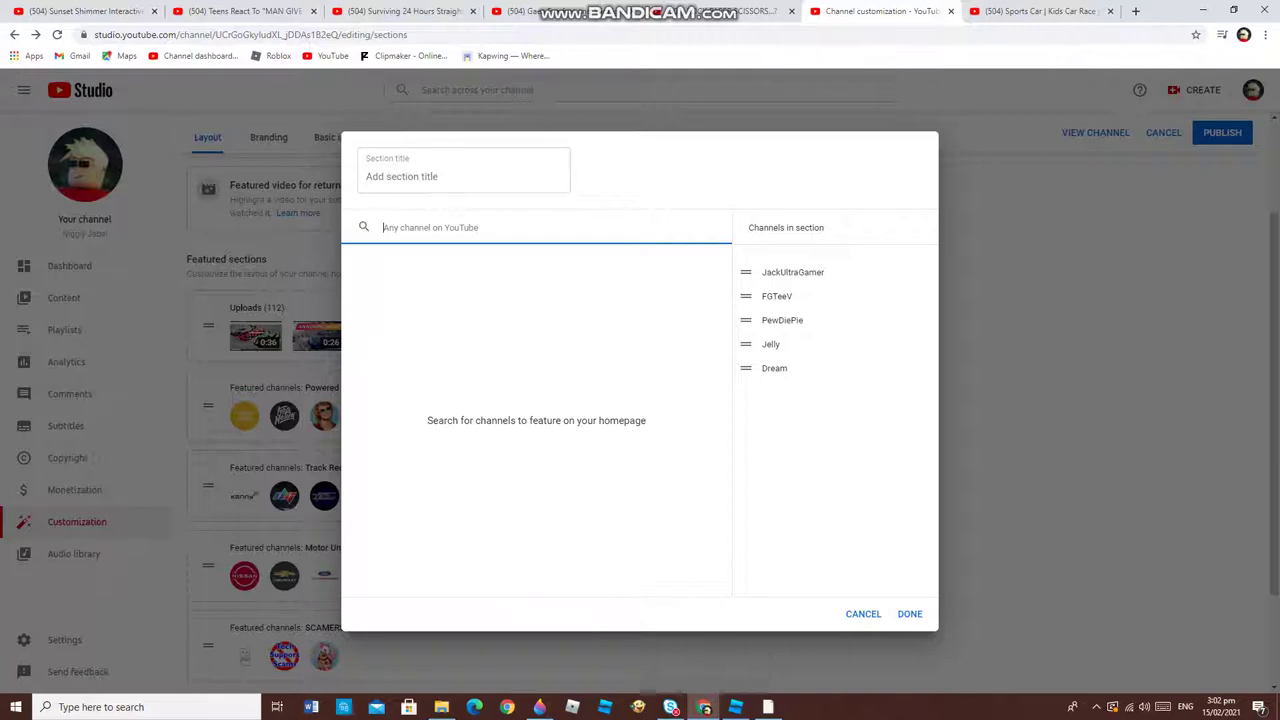
# Search channels for "MrBeast", add MrBeast Gaming to the section, and clear the search.
pyautogui.write('Mr')
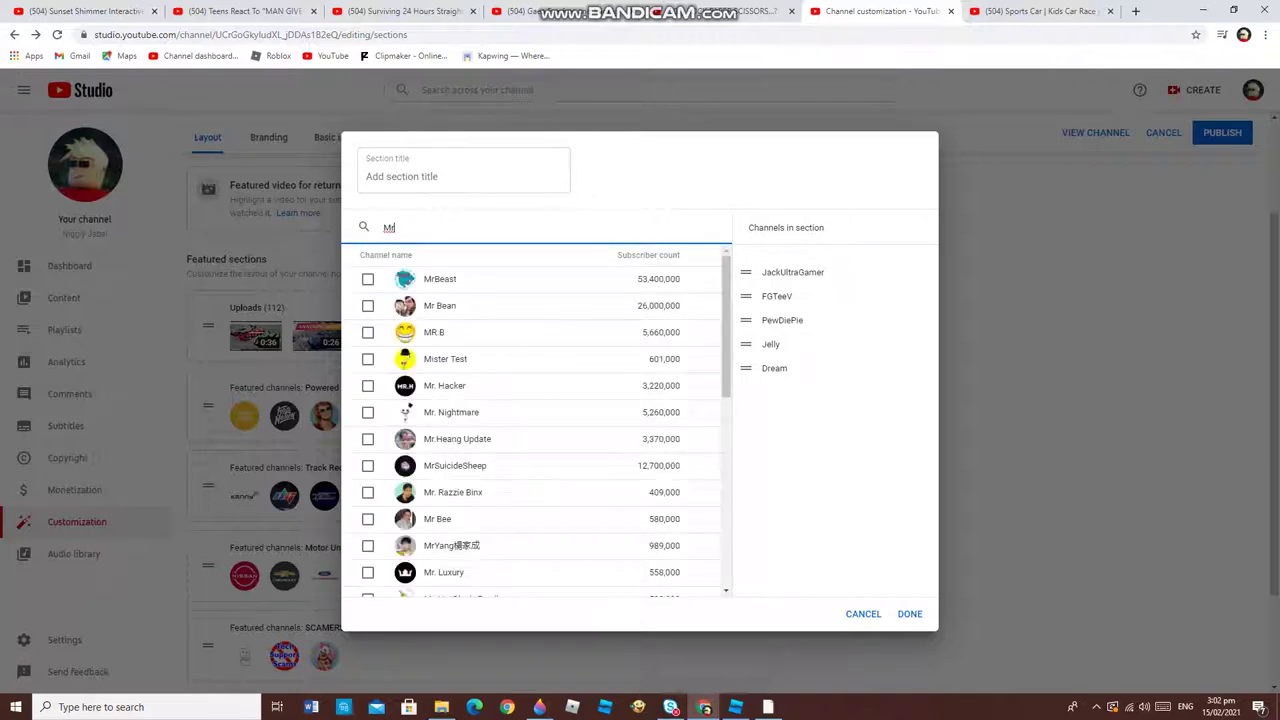
pyautogui.write('b')
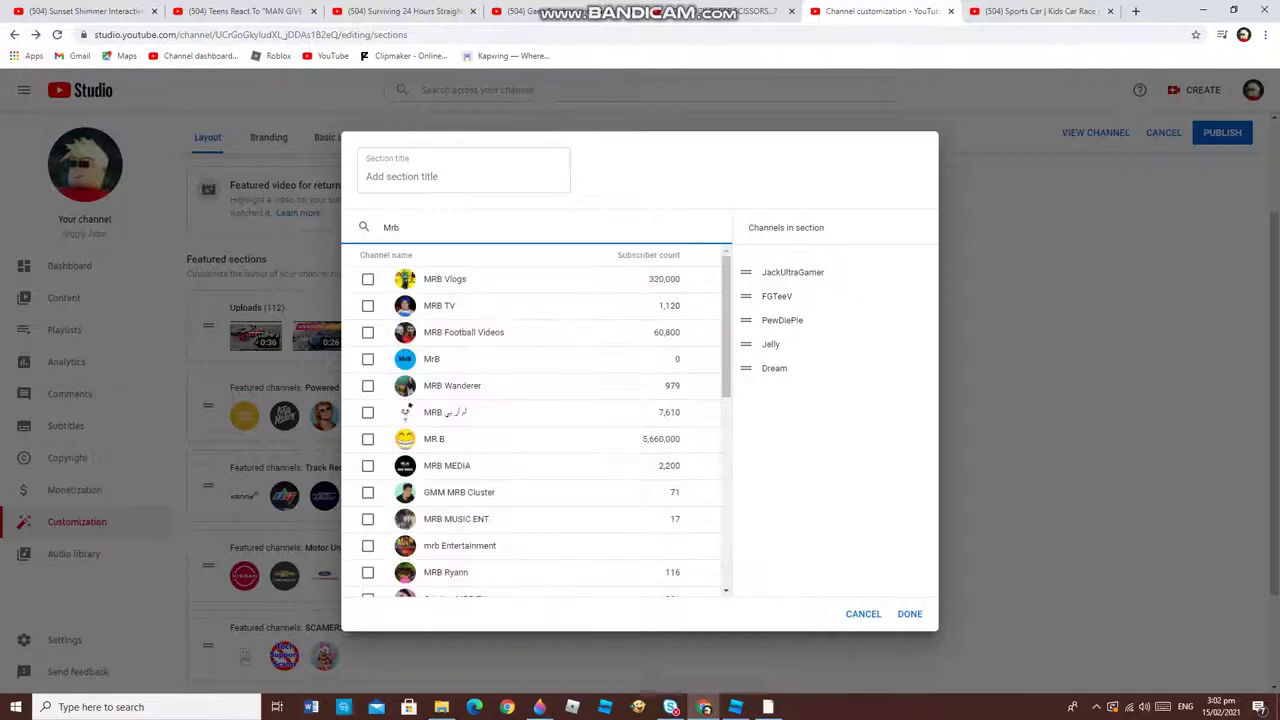
pyautogui.press('BackSpace')
pyautogui.write('B')
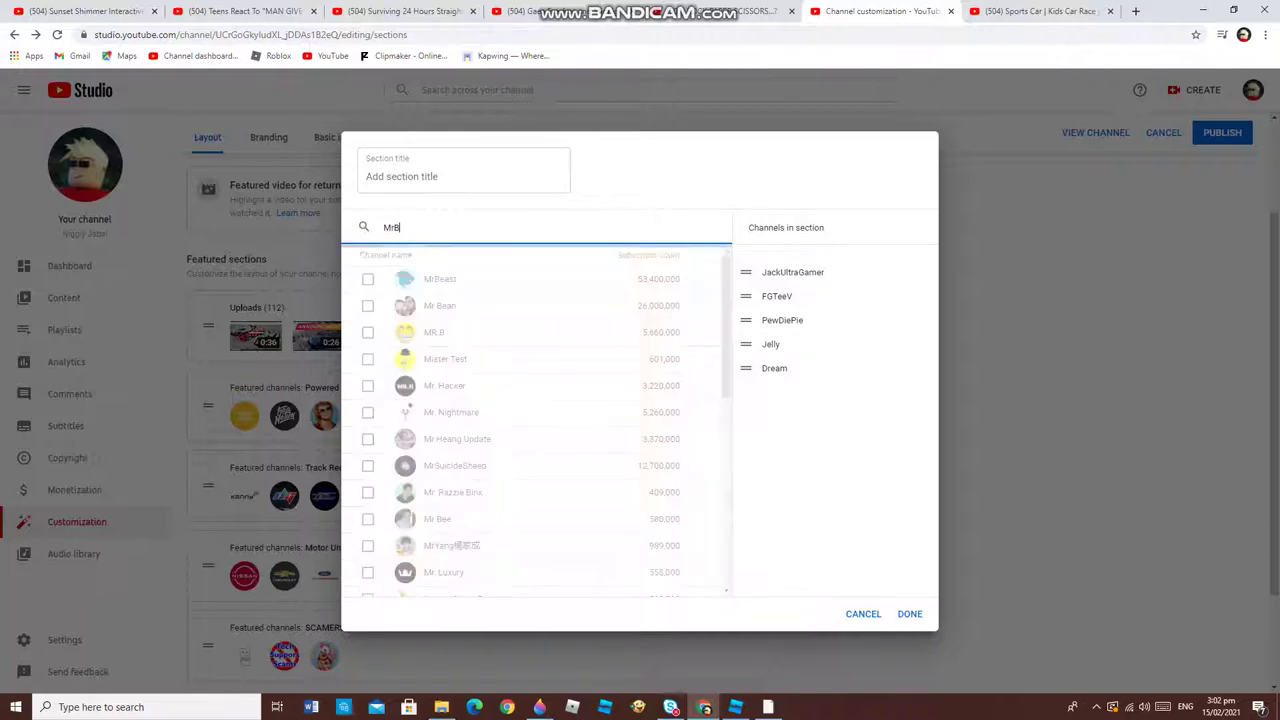
pyautogui.write('east')
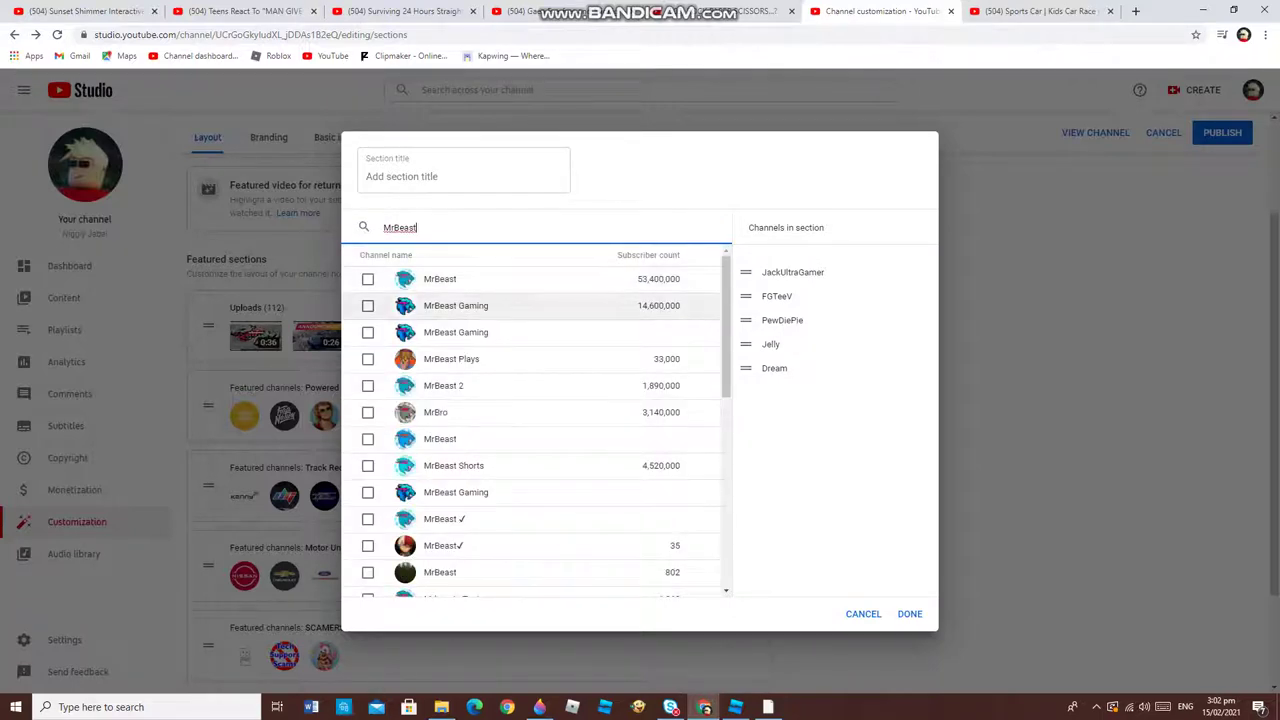
pyautogui.click(368, 305)
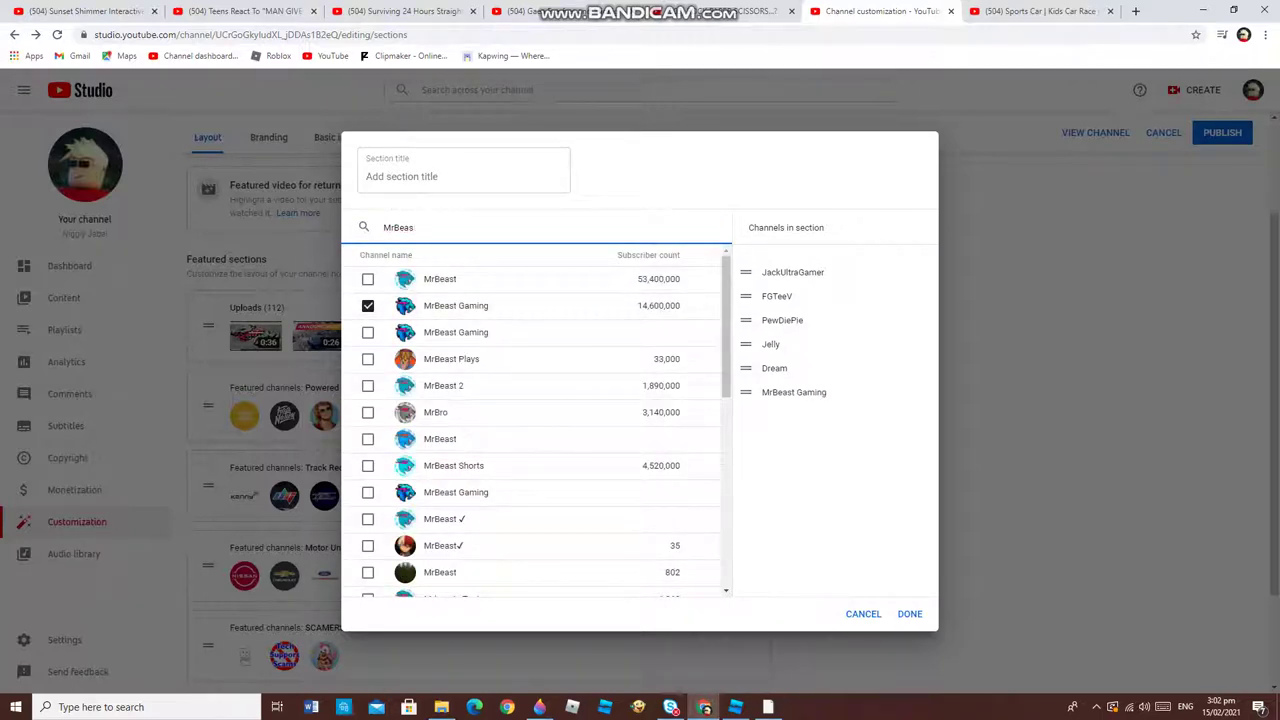
pyautogui.press('BackSpace')
pyautogui.press('BackSpace')
pyautogui.press('BackSpace')
pyautogui.press('BackSpace')
pyautogui.press('BackSpace')
pyautogui.press('BackSpace')
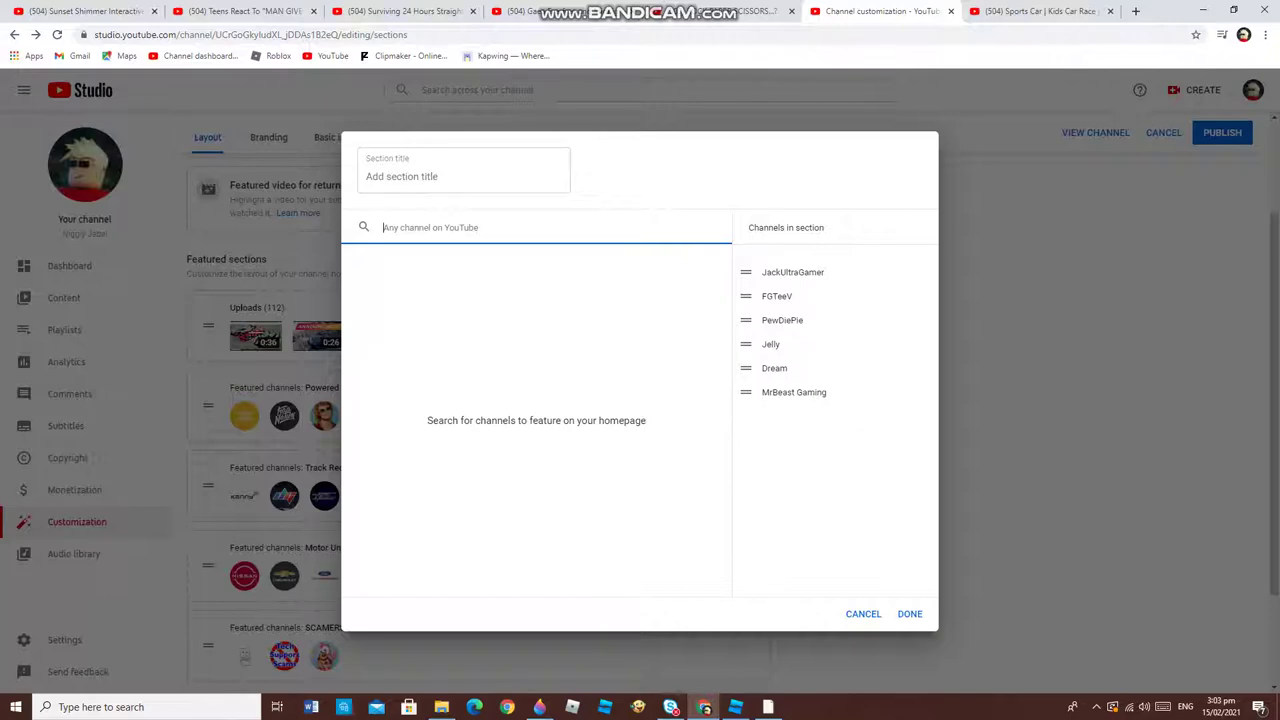
# Check the open ROCK PAPER SCISSORS video's channel, search for "TVFi", add TVFilthyFrank to the section, and clear the search.
pyautogui.hotkey('ctrl', 'shift', 'Tab')
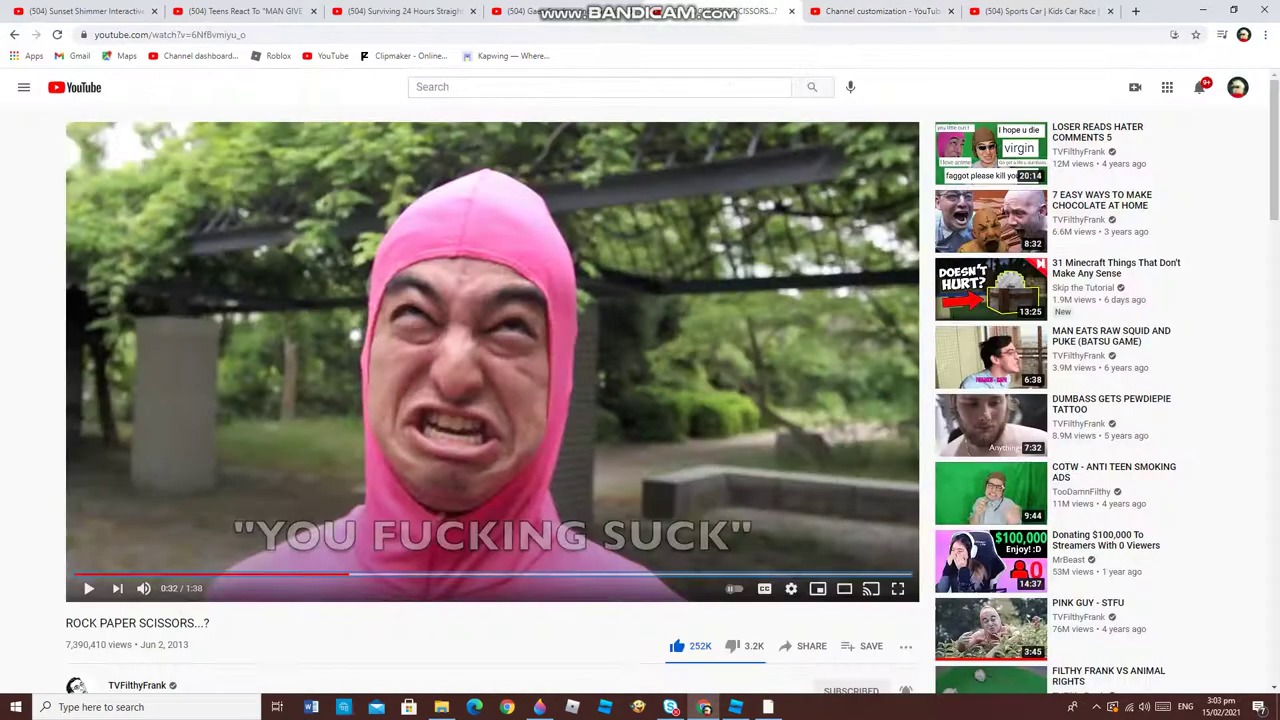
pyautogui.hotkey('ctrl', 'Tab')
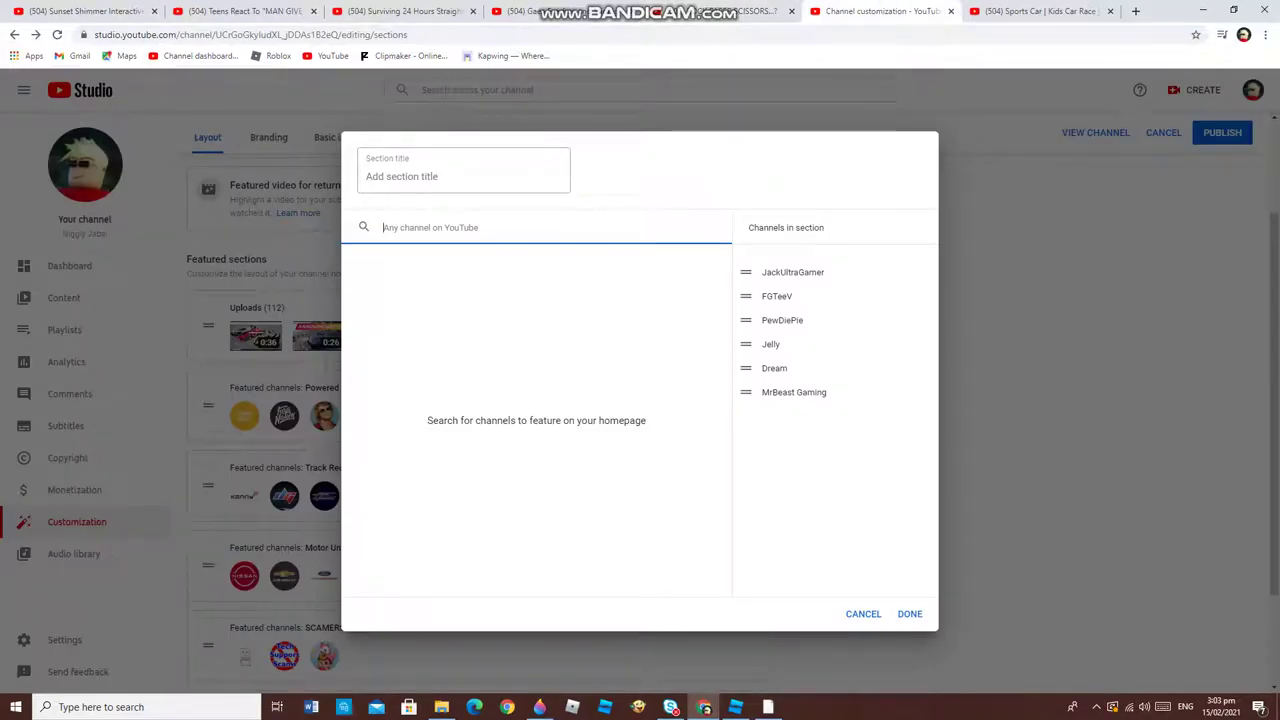
pyautogui.write('TVFi')
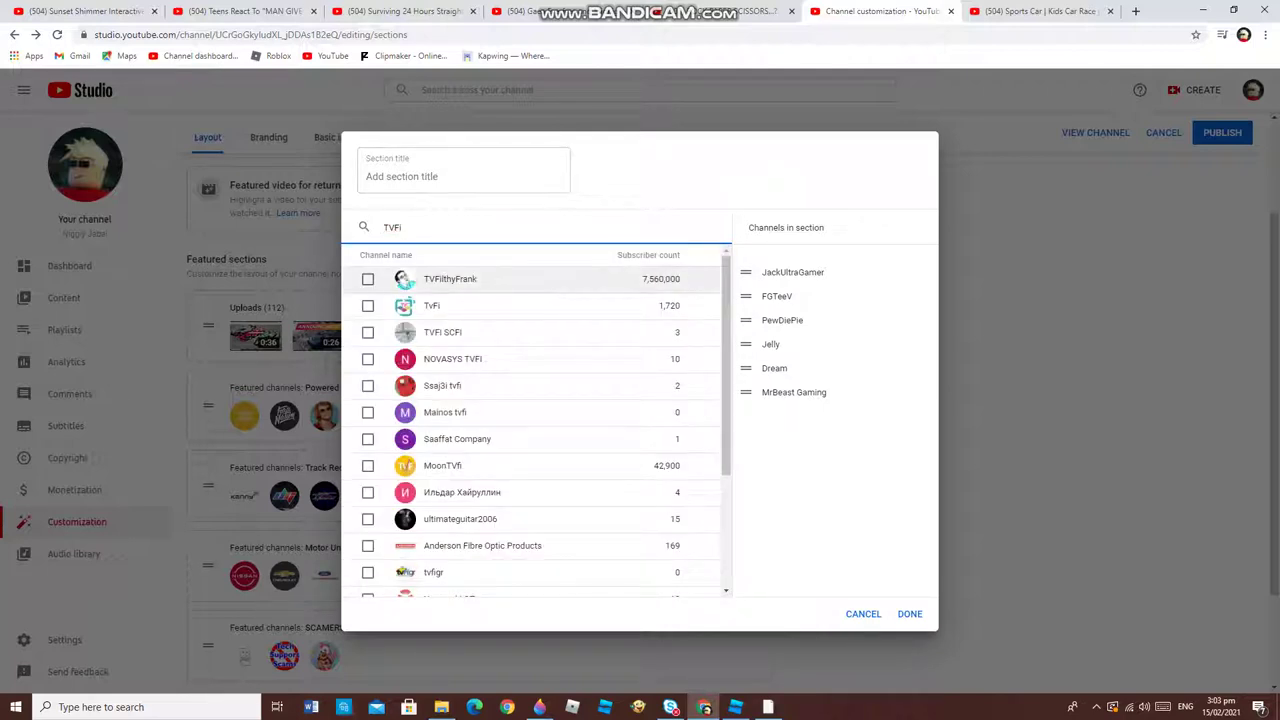
pyautogui.click(368, 279)
pyautogui.press('BackSpace')
pyautogui.press('BackSpace')
pyautogui.press('BackSpace')
pyautogui.press('BackSpace')
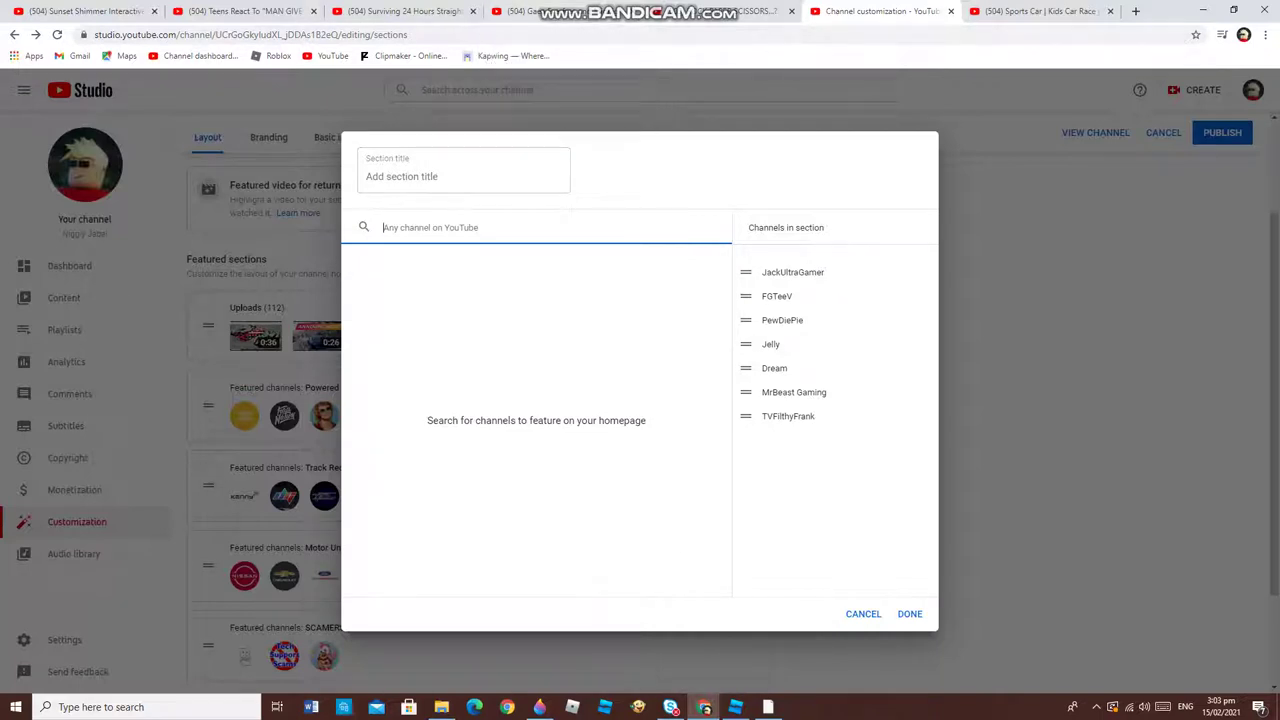
# Search channels for "Melon Peach", add MelonPeach to the section, and clear the search.
pyautogui.write('Melon')
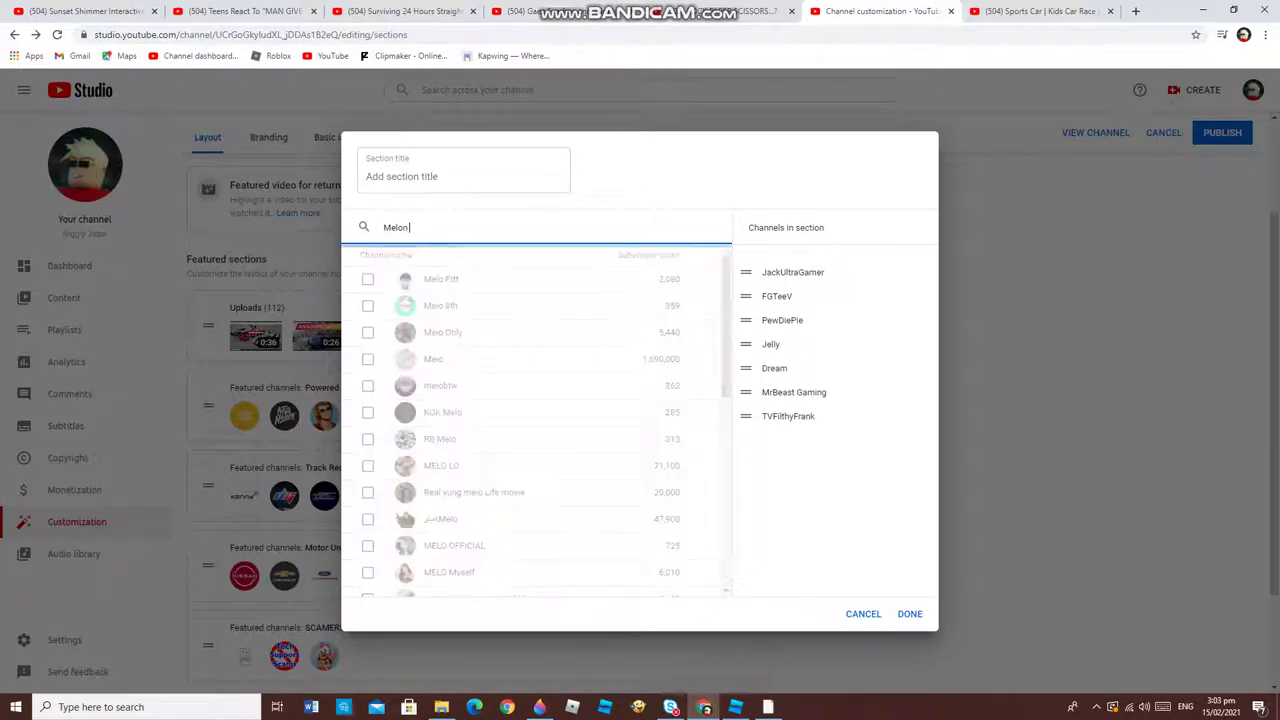
pyautogui.write(' P')
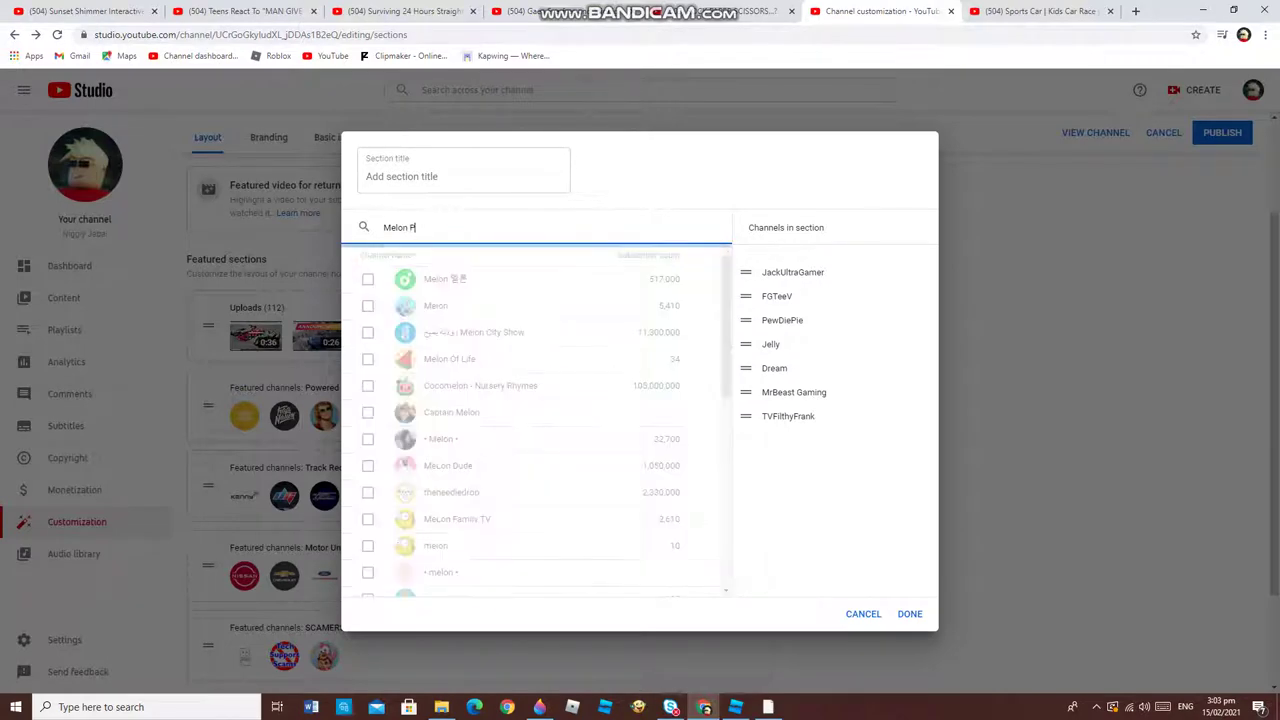
pyautogui.write('e')
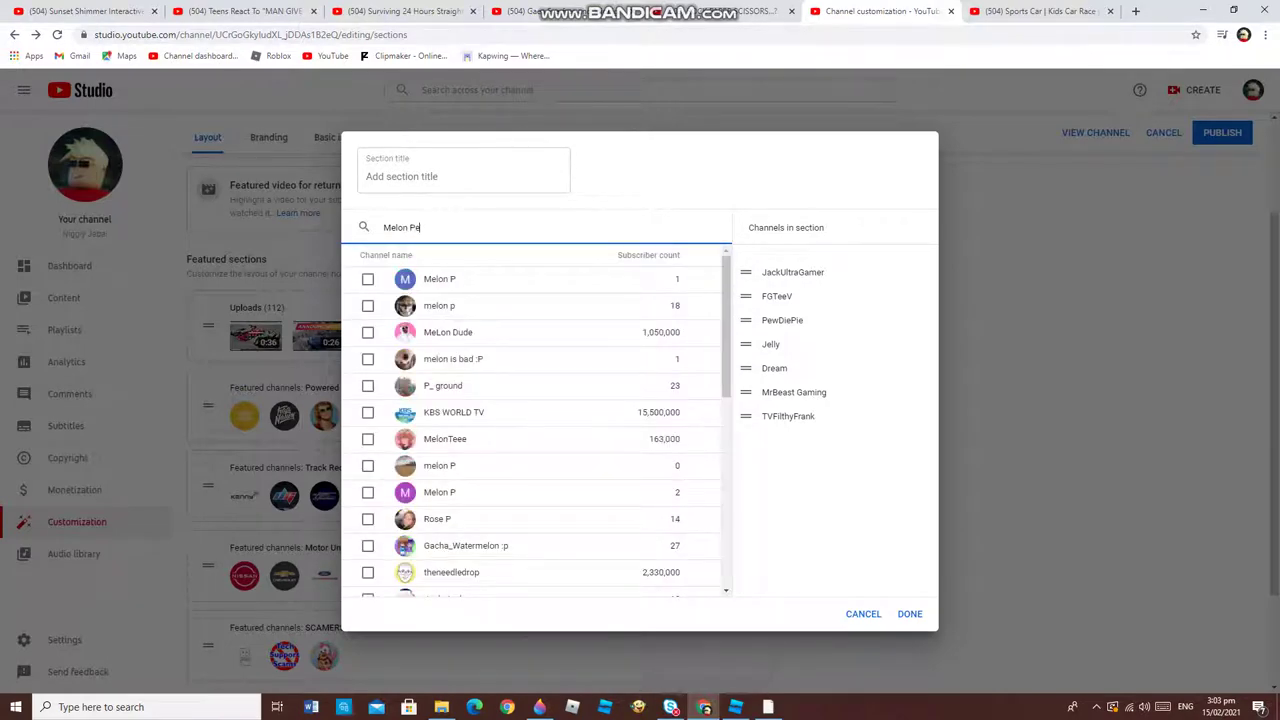
pyautogui.write('a')
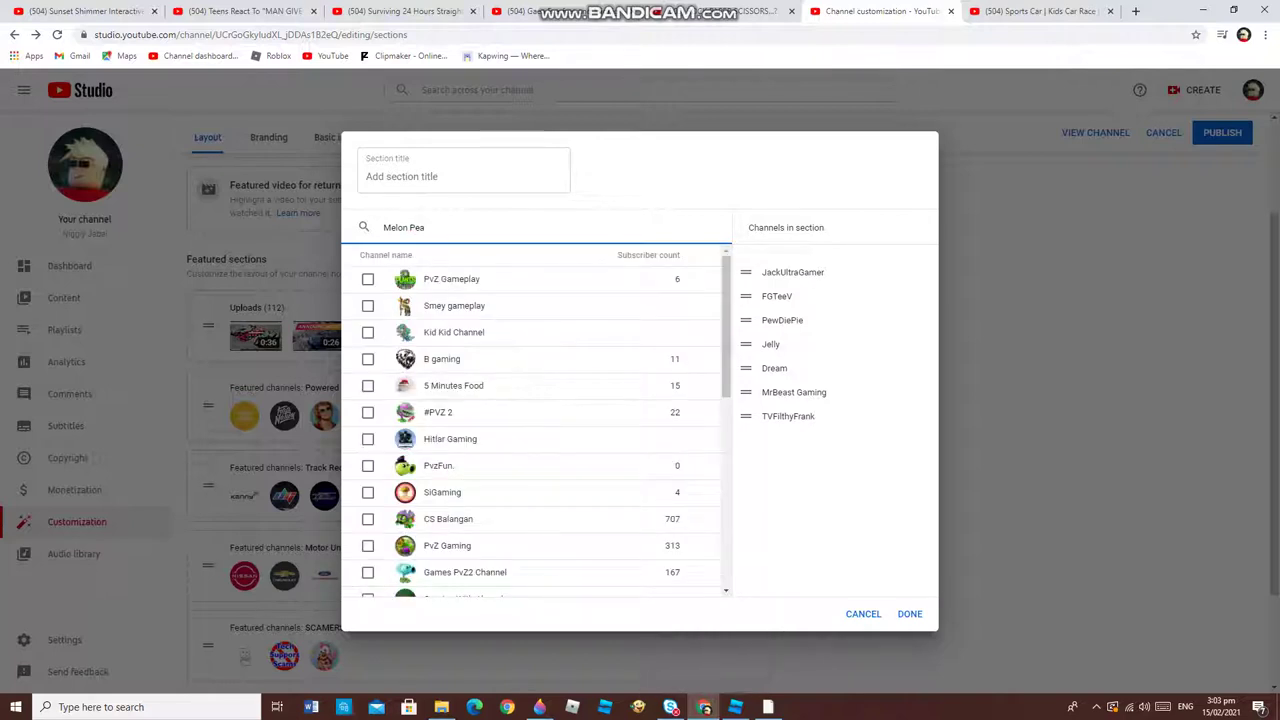
pyautogui.write('ch')
pyautogui.click(368, 279)
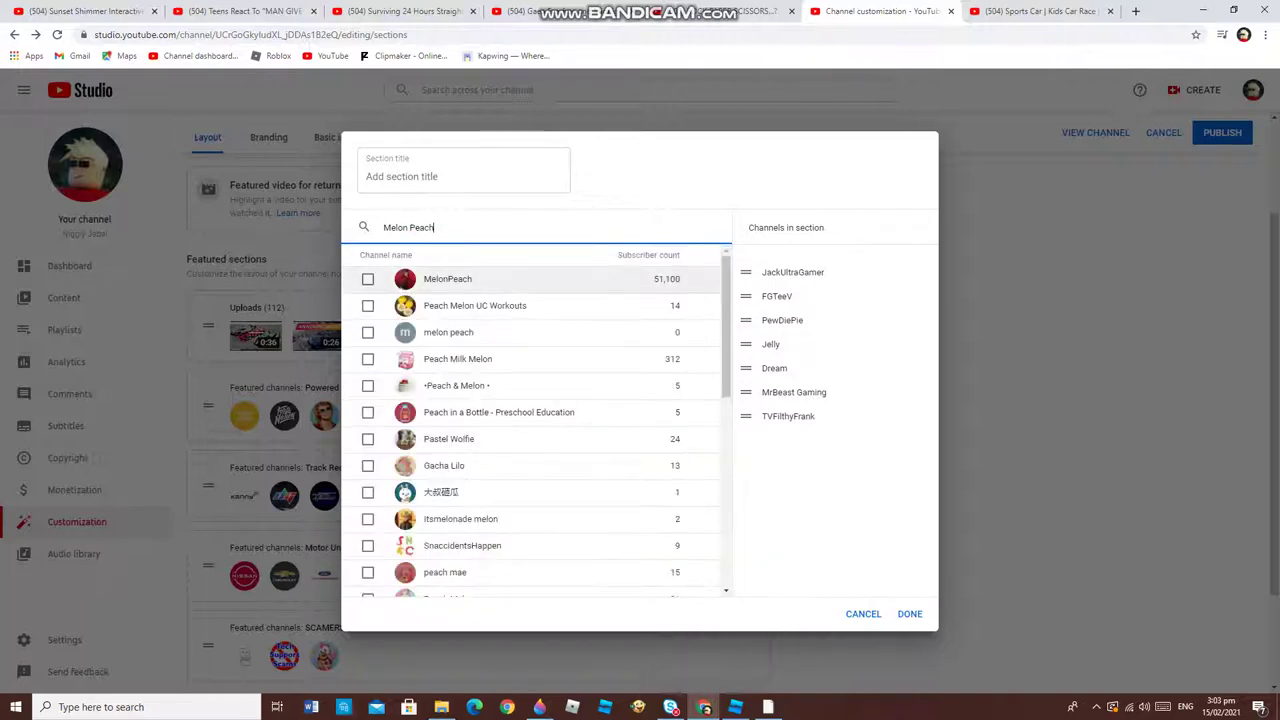
pyautogui.press('BackSpace')
pyautogui.press('BackSpace')
pyautogui.press('BackSpace')
pyautogui.press('BackSpace')
pyautogui.press('BackSpace')
pyautogui.press('BackSpace')
pyautogui.press('BackSpace')
pyautogui.press('BackSpace')
pyautogui.press('BackSpace')
pyautogui.press('BackSpace')
pyautogui.press('BackSpace')
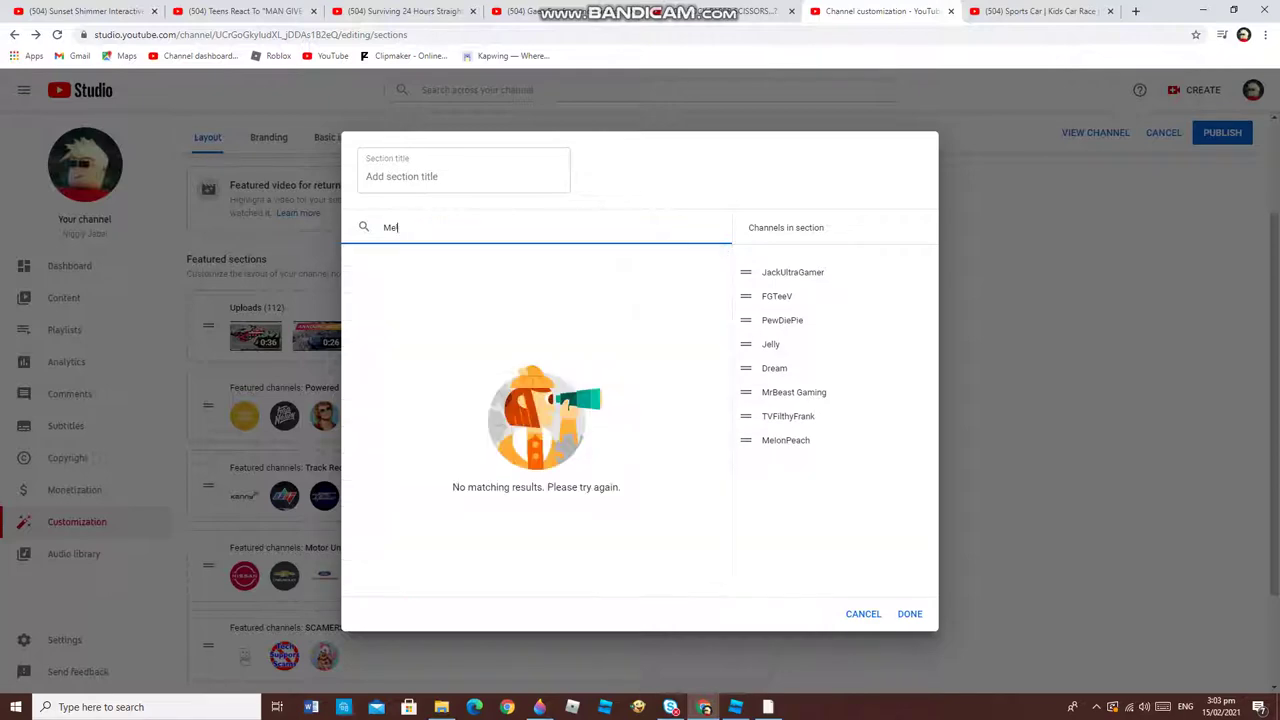
# Look through the open YouTube video pages for further channels to feature.
pyautogui.click(240, 11)
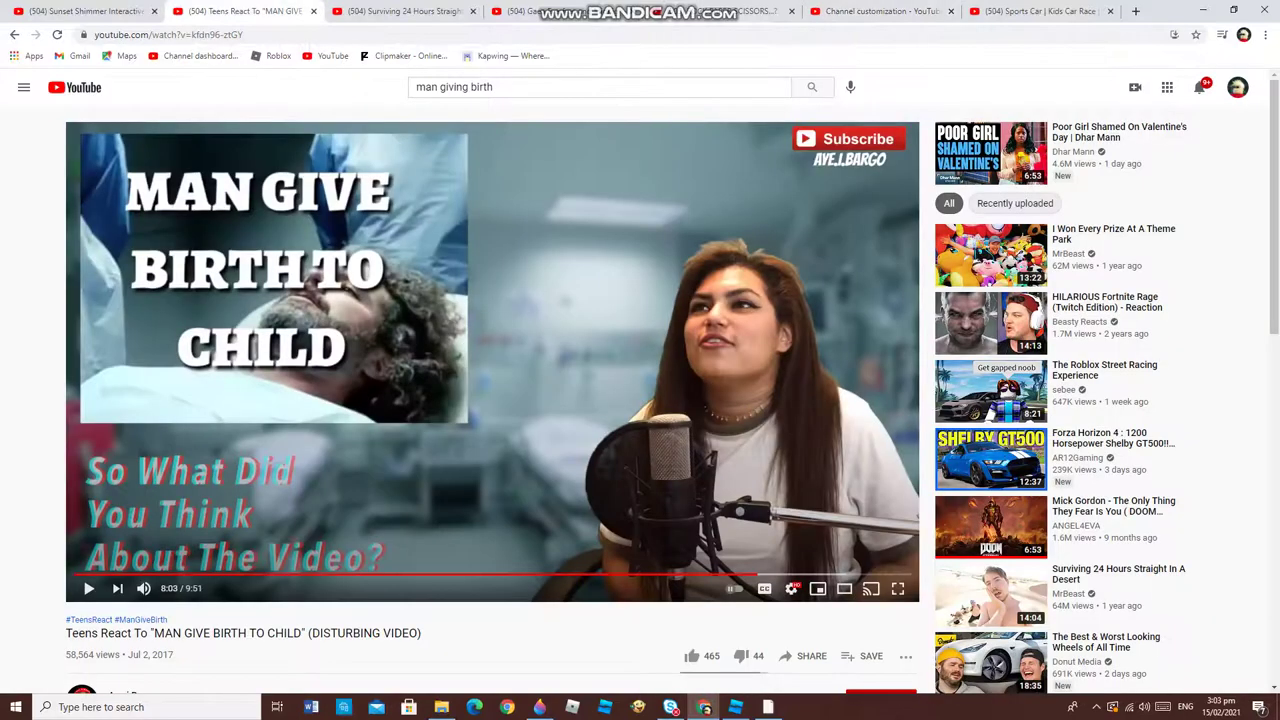
pyautogui.scroll(-2, 492, 400)
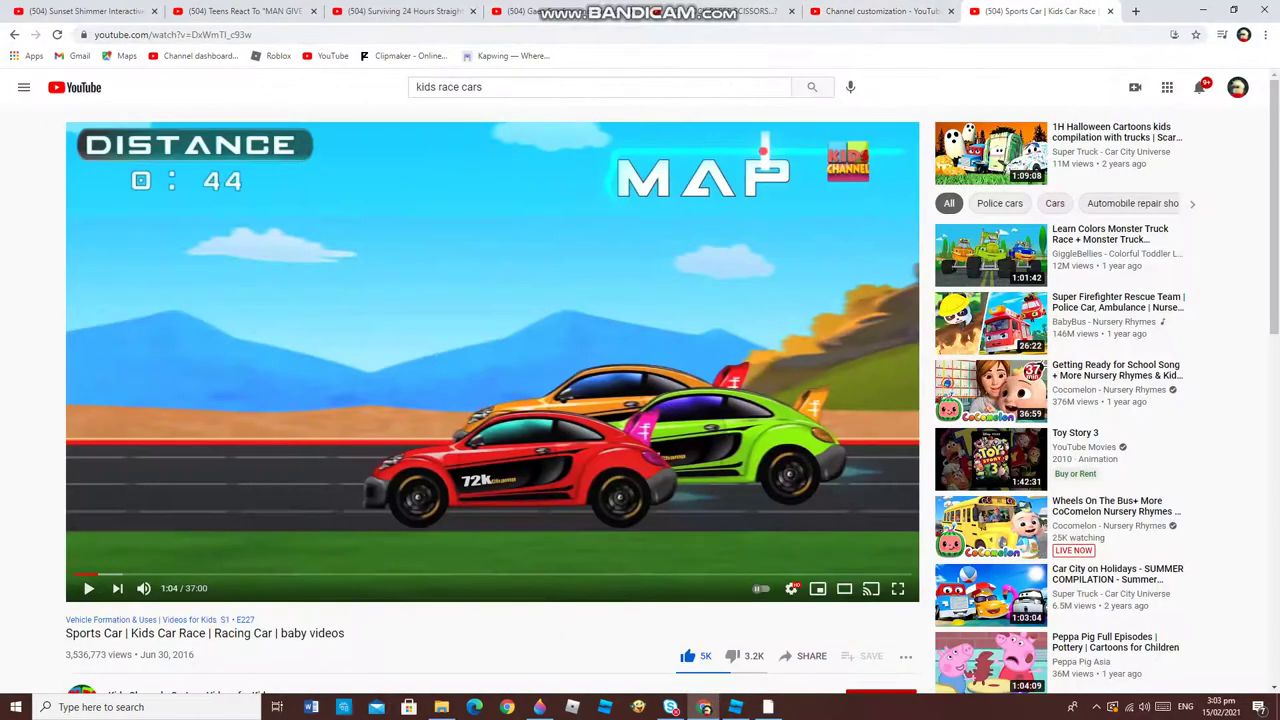
pyautogui.hotkey('ctrl', 'shift', 'Tab')
pyautogui.hotkey('ctrl', 'shift', 'Tab')
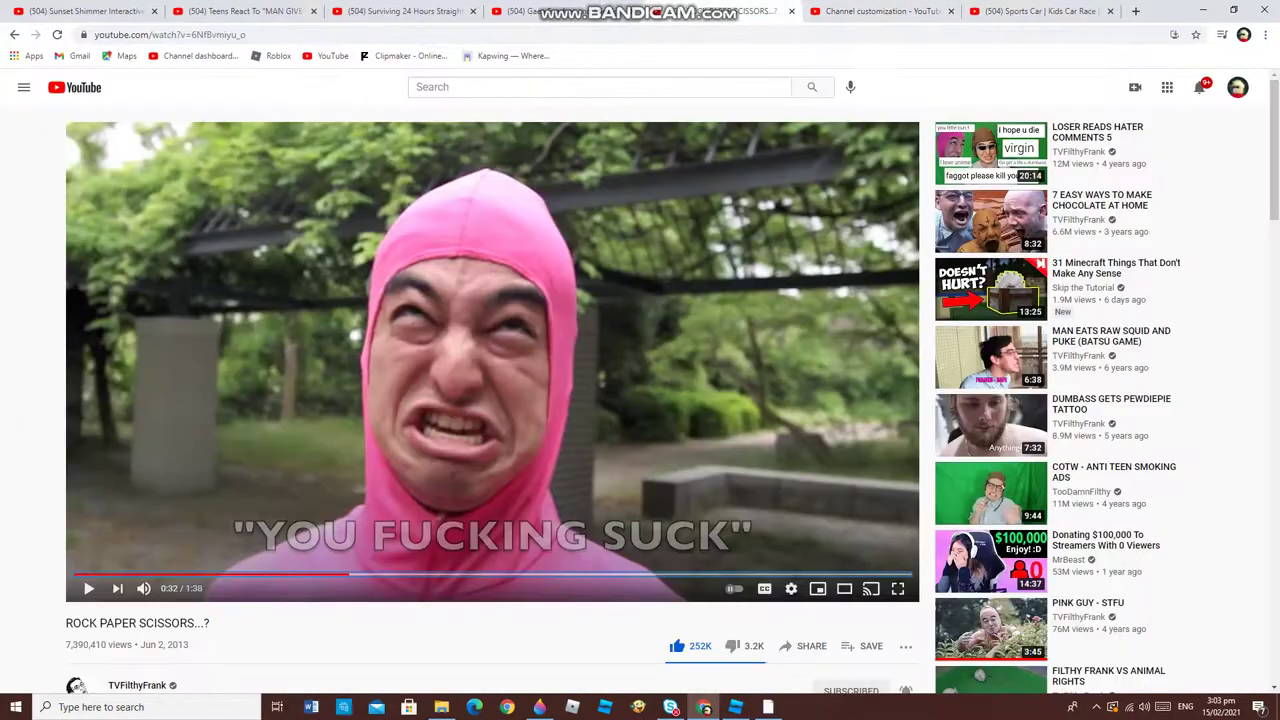
pyautogui.hotkey('ctrl', 'shift', 'Tab')
pyautogui.hotkey('ctrl', 'shift', 'Tab')
pyautogui.hotkey('ctrl', 'shift', 'Tab')
pyautogui.hotkey('ctrl', 'shift', 'Tab')
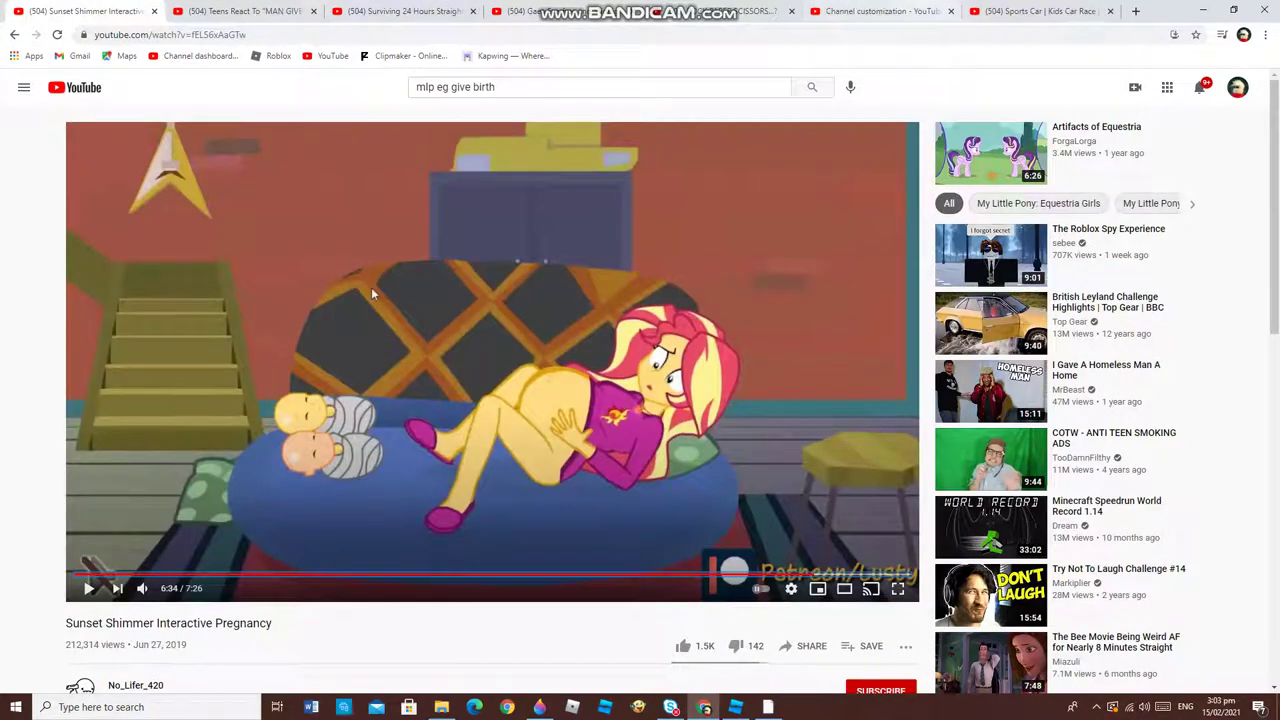
pyautogui.hotkey('ctrl', 'shift', 'Tab')
# Browse the YouTube homepage recommendations in a new browser tab for channel ideas, and close that tab.
pyautogui.click(1136, 11)
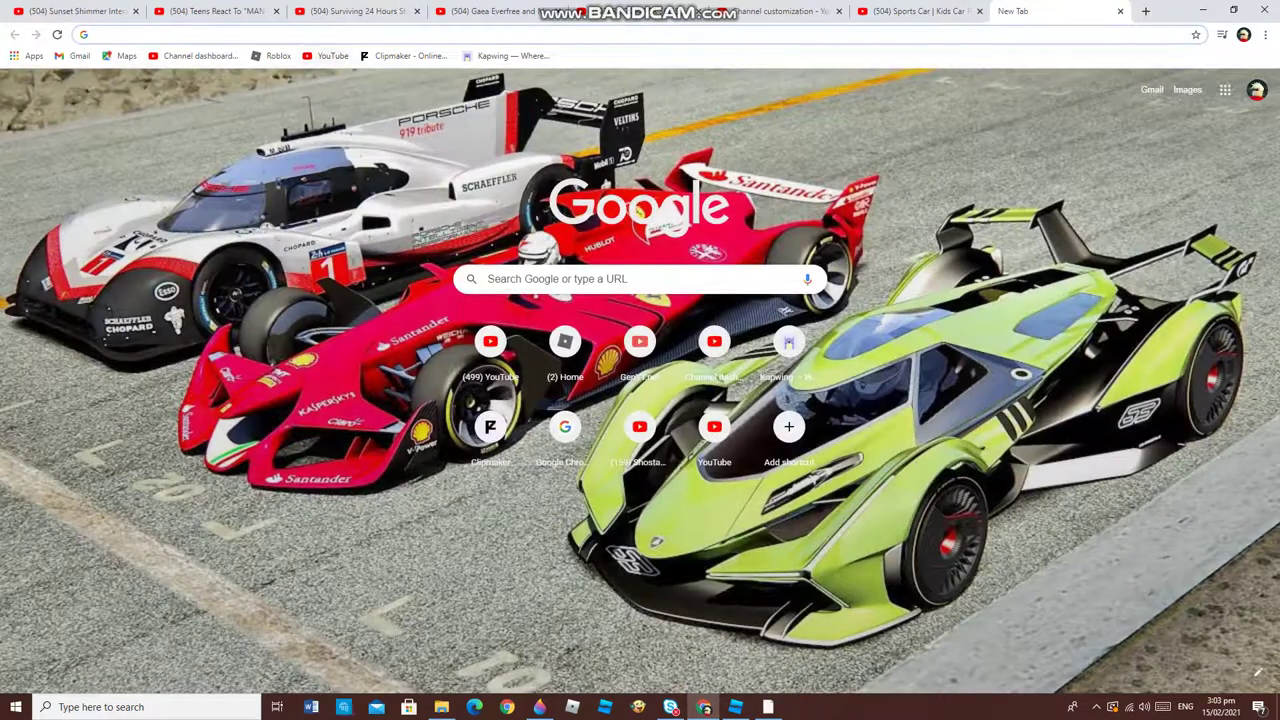
pyautogui.click(330, 55)
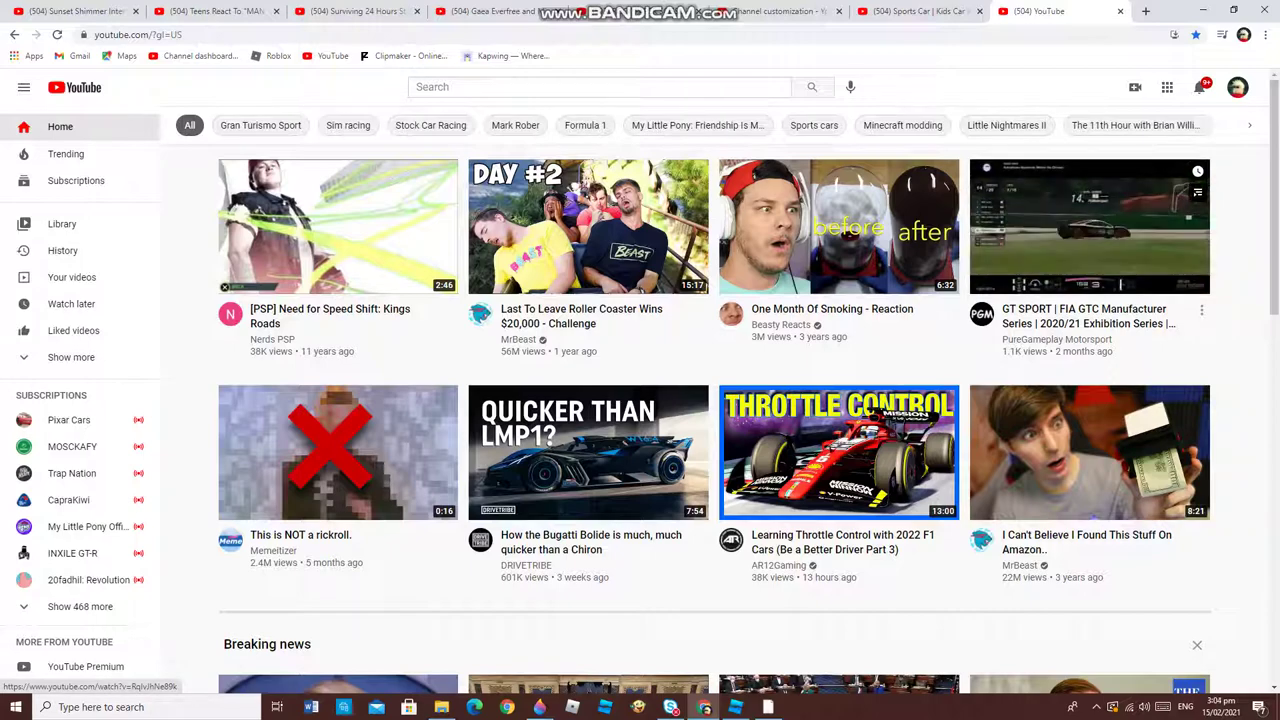
pyautogui.scroll(-1, 640, 388)
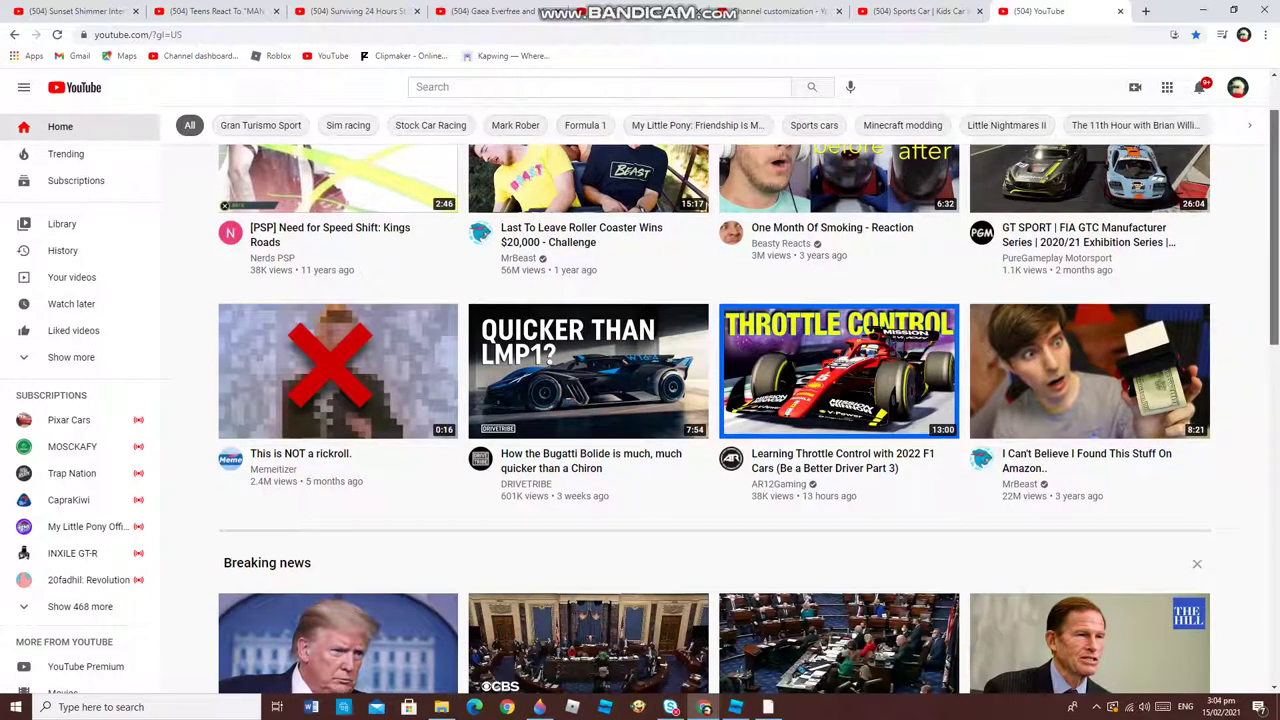
pyautogui.scroll(1, 838, 410)
pyautogui.click(1120, 11)
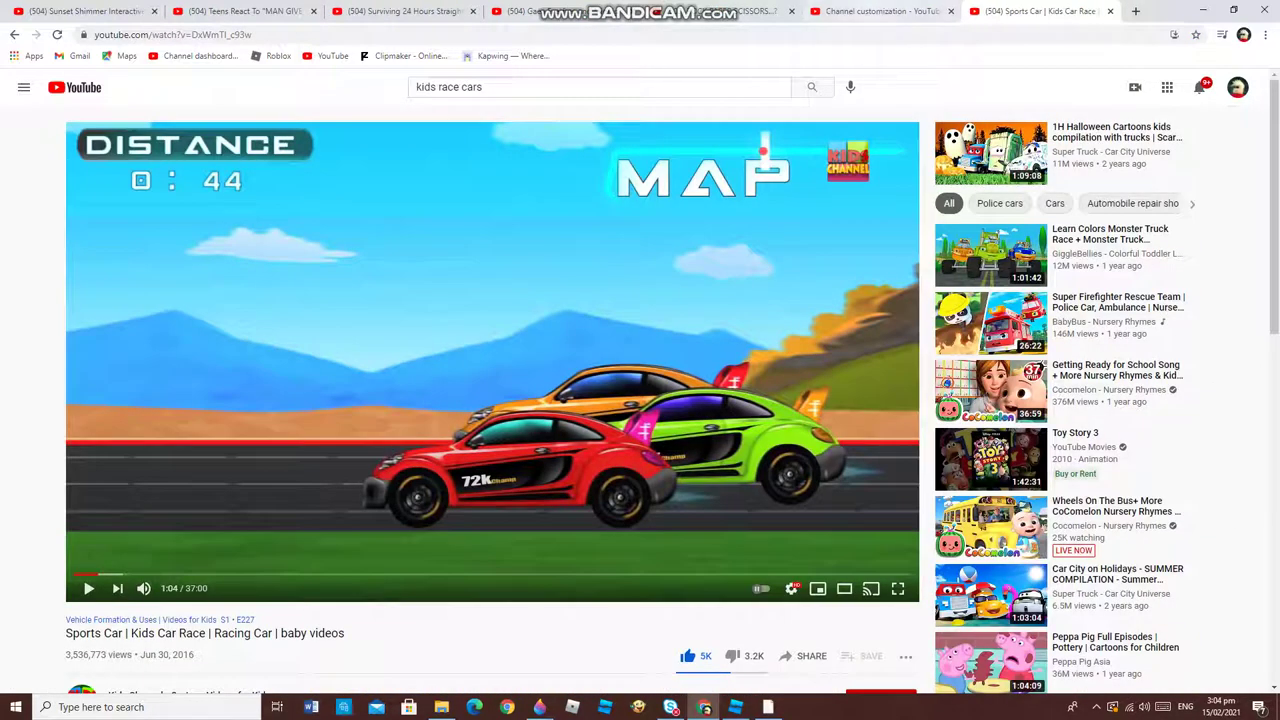
# Return to the channel customization page, search for "AR12", add AR12Gaming to the section, and clear the search.
pyautogui.click(880, 11)
pyautogui.write('A')
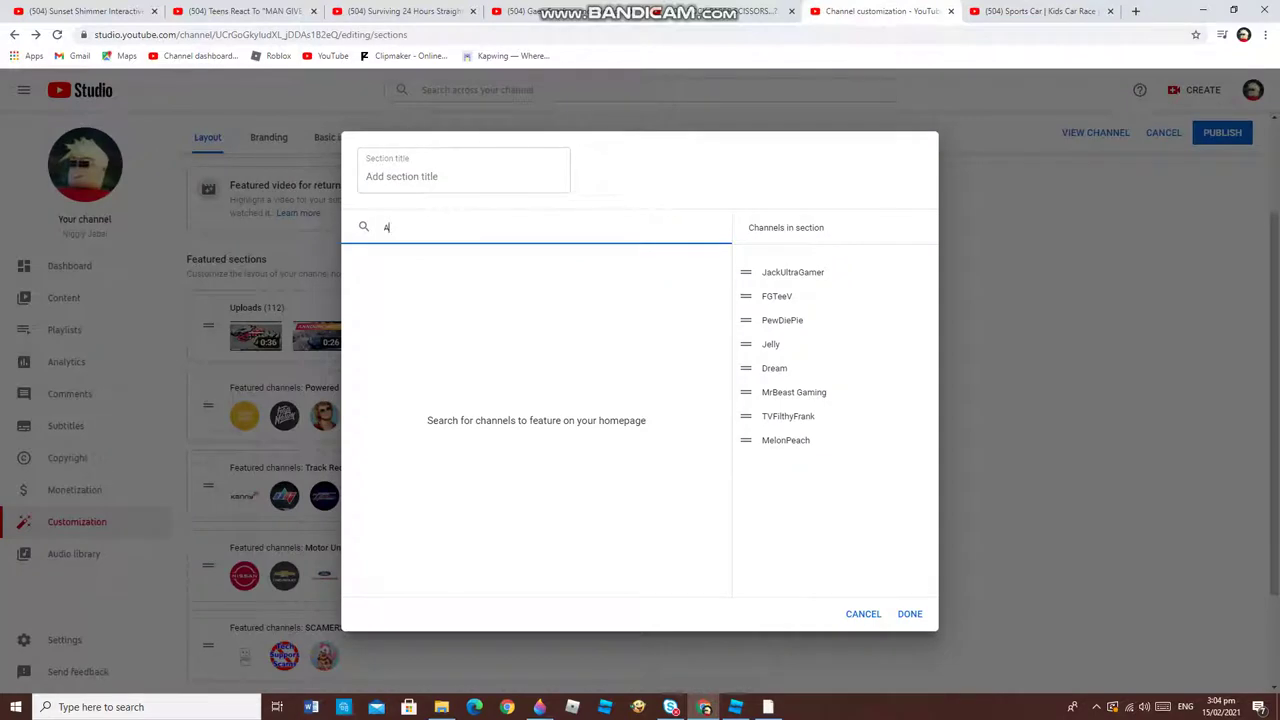
pyautogui.write('R12')
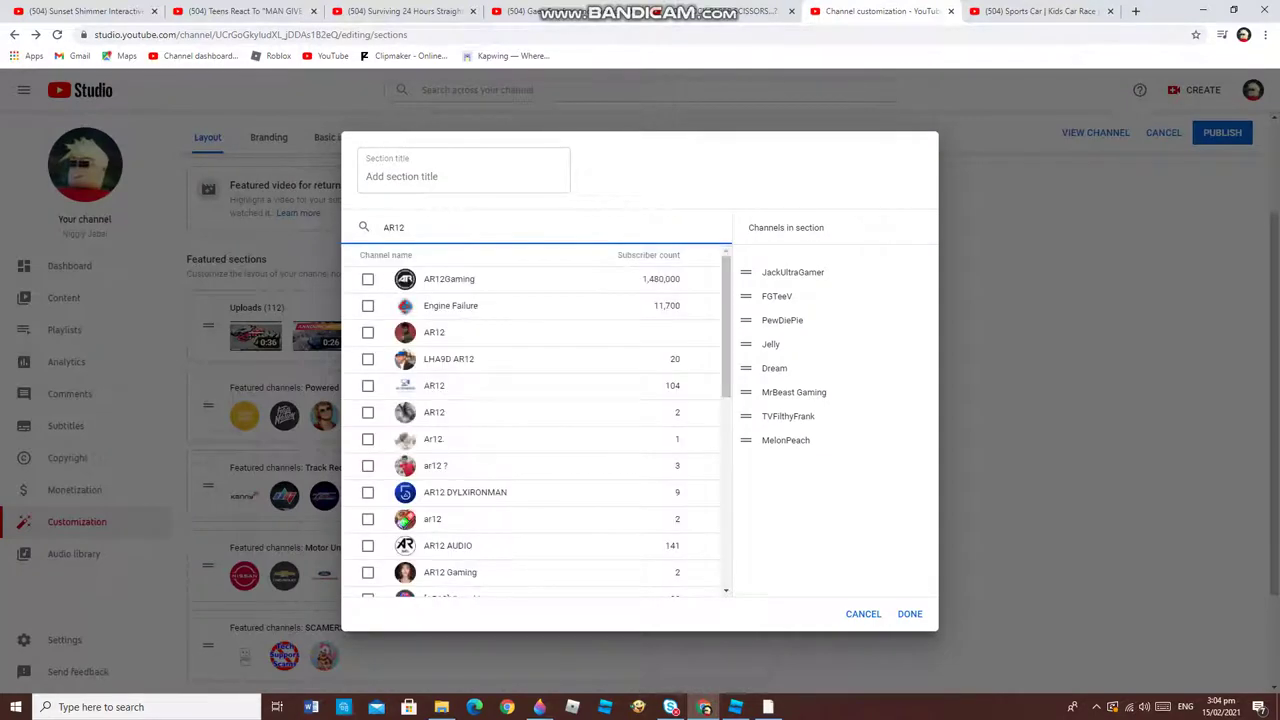
pyautogui.click(367, 279)
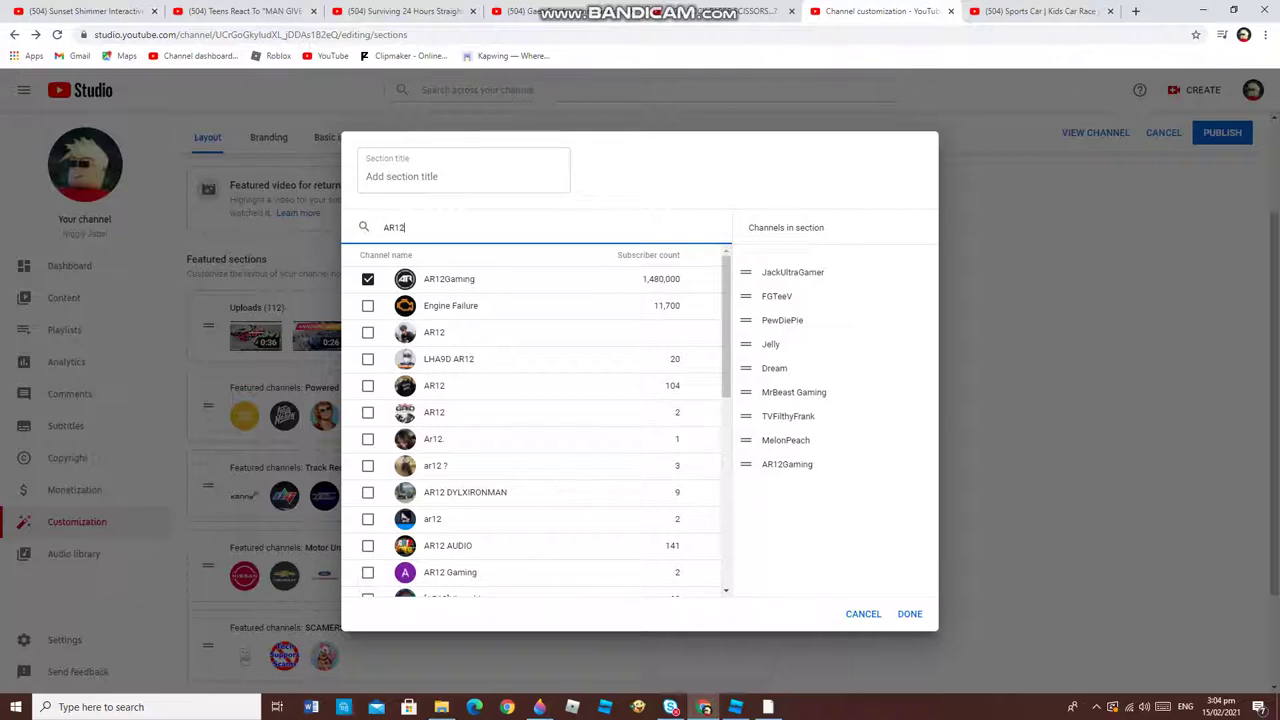
pyautogui.press('BackSpace')
pyautogui.press('BackSpace')
pyautogui.press('BackSpace')
pyautogui.press('BackSpace')
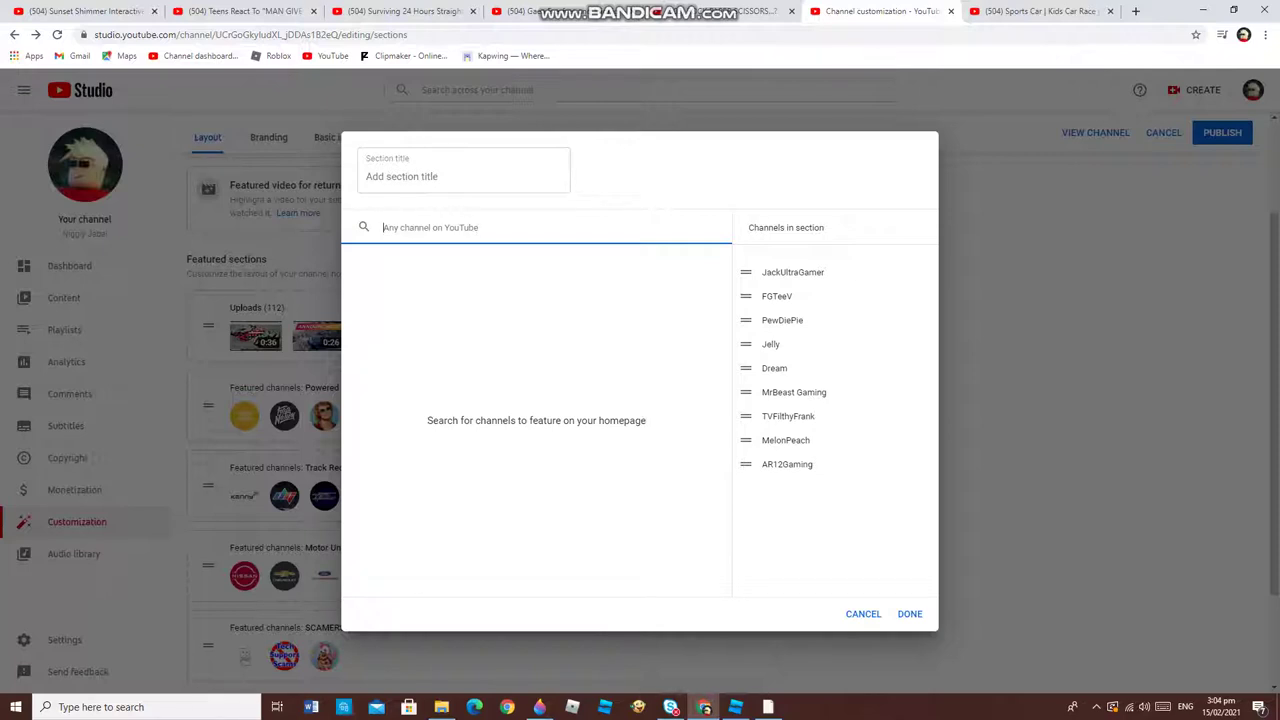
# Search channels for "Exploding TNT", add the ExplodingTNT channel with the most subscribers to the section, and clear the search.
pyautogui.write('Ex')
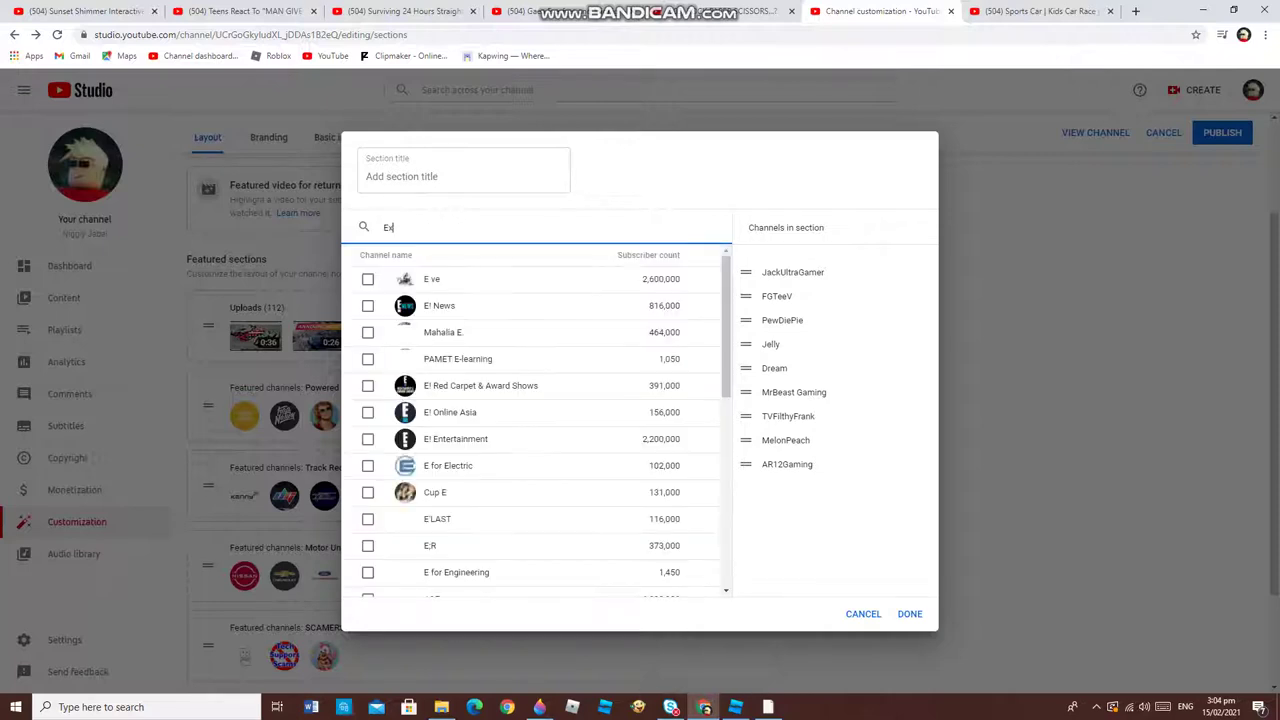
pyautogui.write('pl')
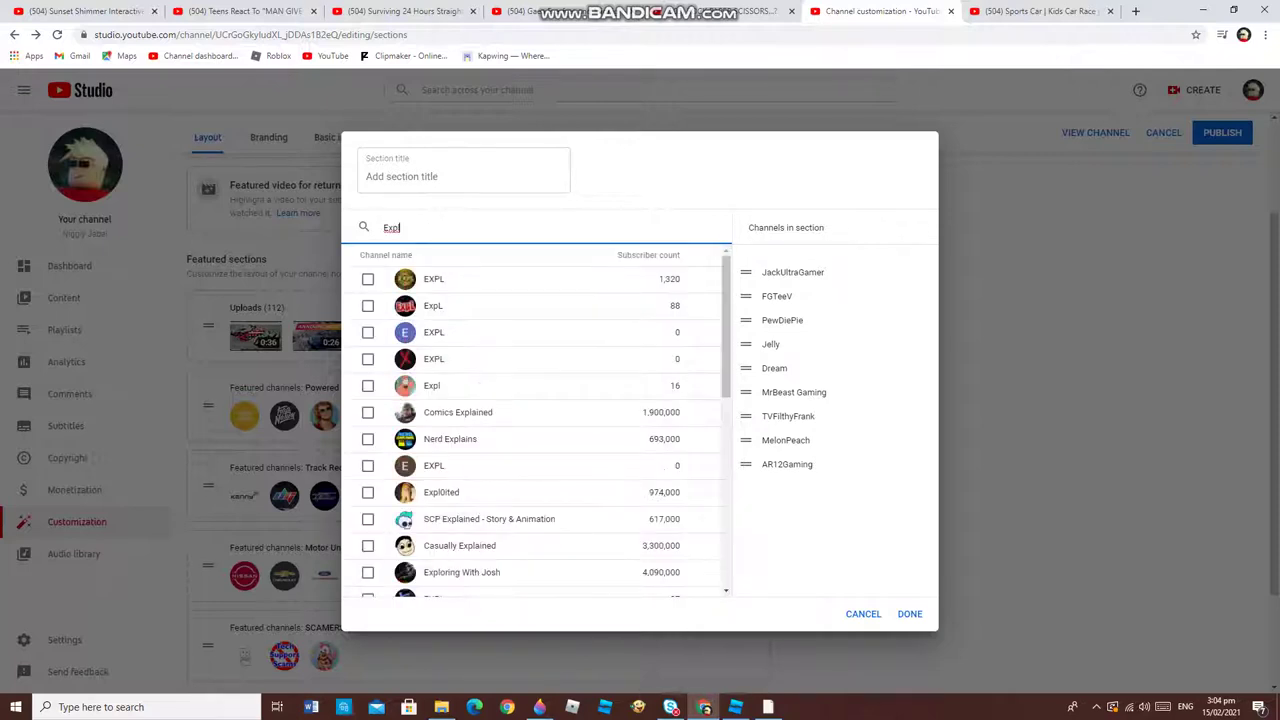
pyautogui.write('o')
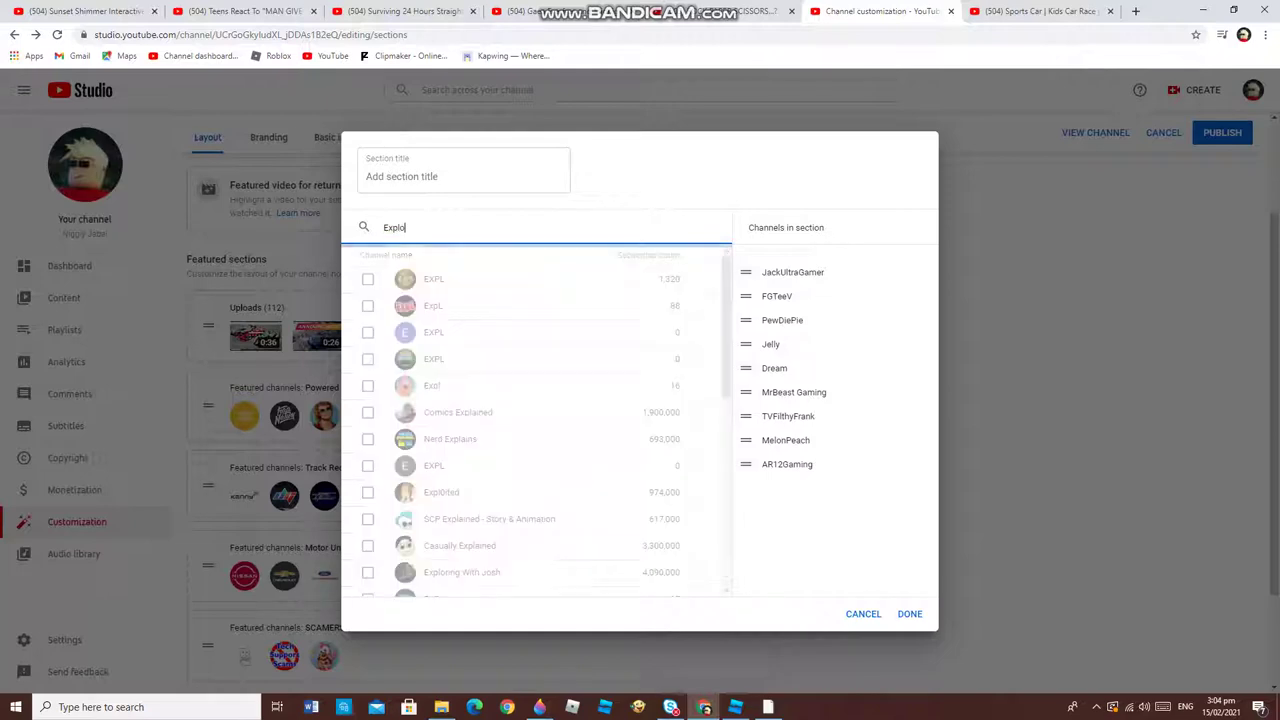
pyautogui.write('ding TNT')
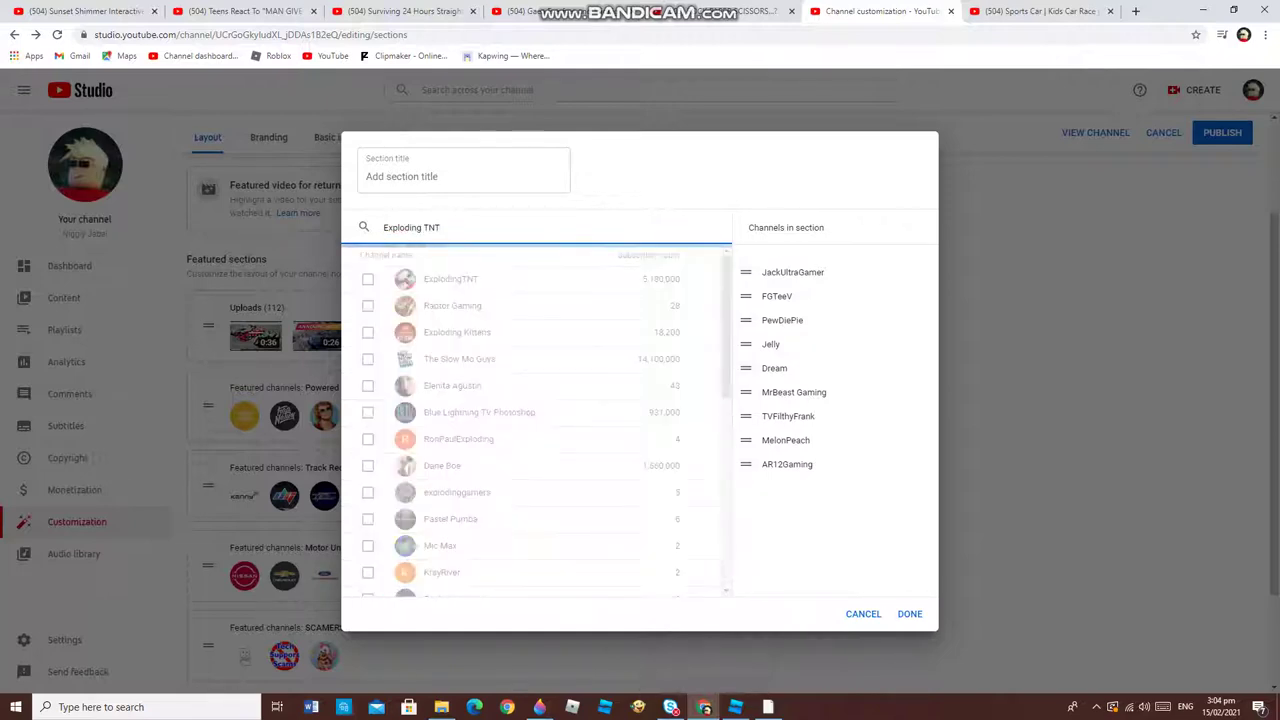
pyautogui.click(368, 279)
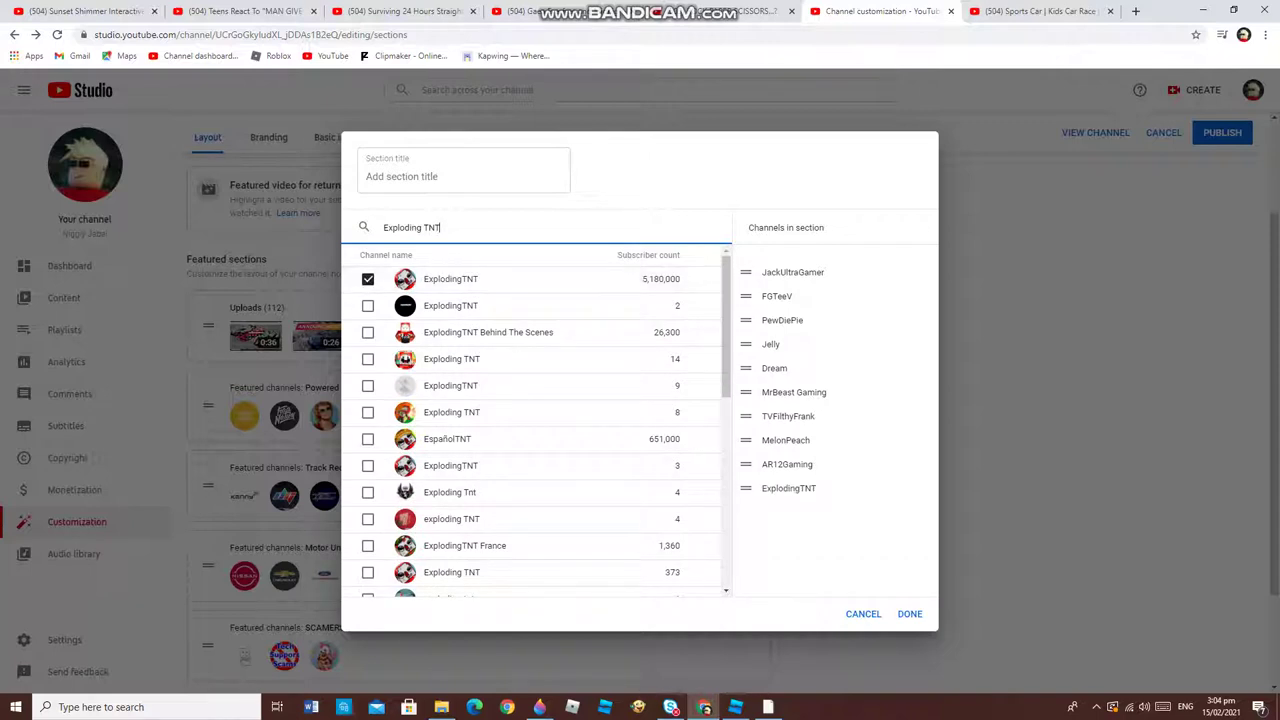
pyautogui.press('BackSpace')
pyautogui.press('BackSpace')
pyautogui.press('BackSpace')
pyautogui.press('BackSpace')
pyautogui.press('BackSpace')
pyautogui.press('BackSpace')
pyautogui.press('BackSpace')
pyautogui.press('BackSpace')
pyautogui.press('BackSpace')
pyautogui.press('BackSpace')
pyautogui.press('BackSpace')
pyautogui.press('BackSpace')
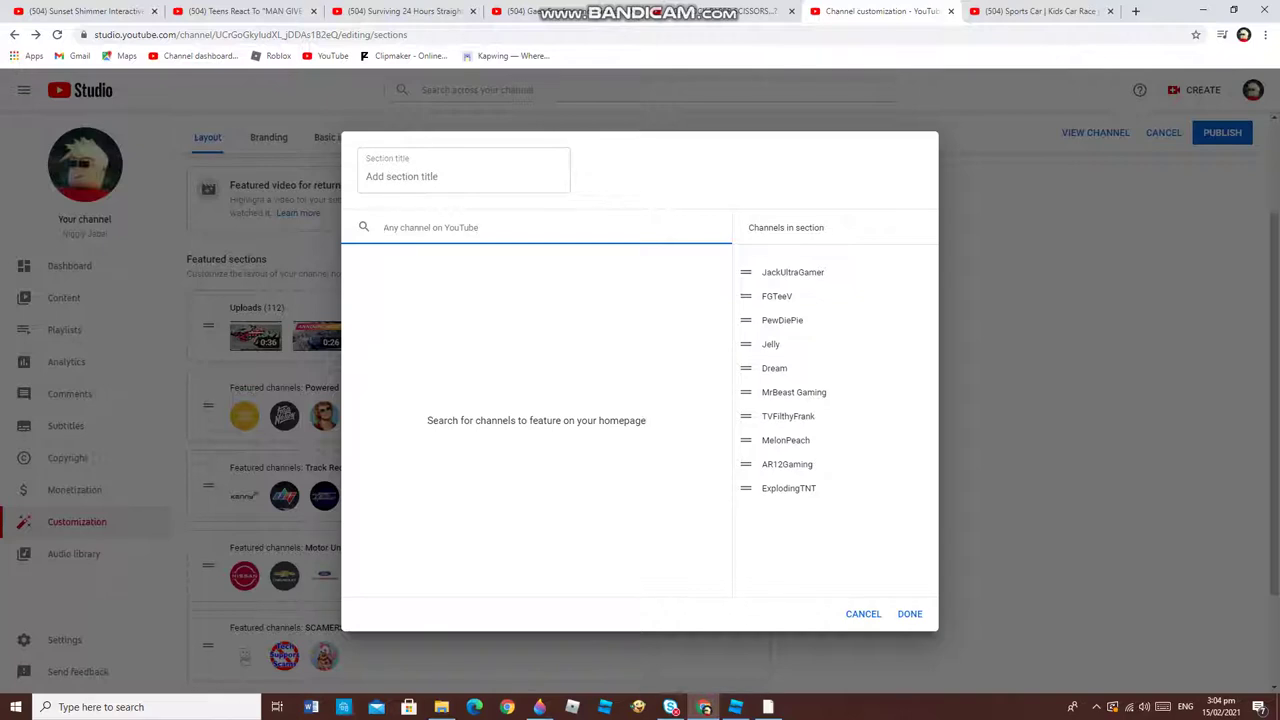
# Search channels for "Beasty", add the Beasty channel with 803,000 subscribers to the section, and clear the search.
pyautogui.write('Bea')
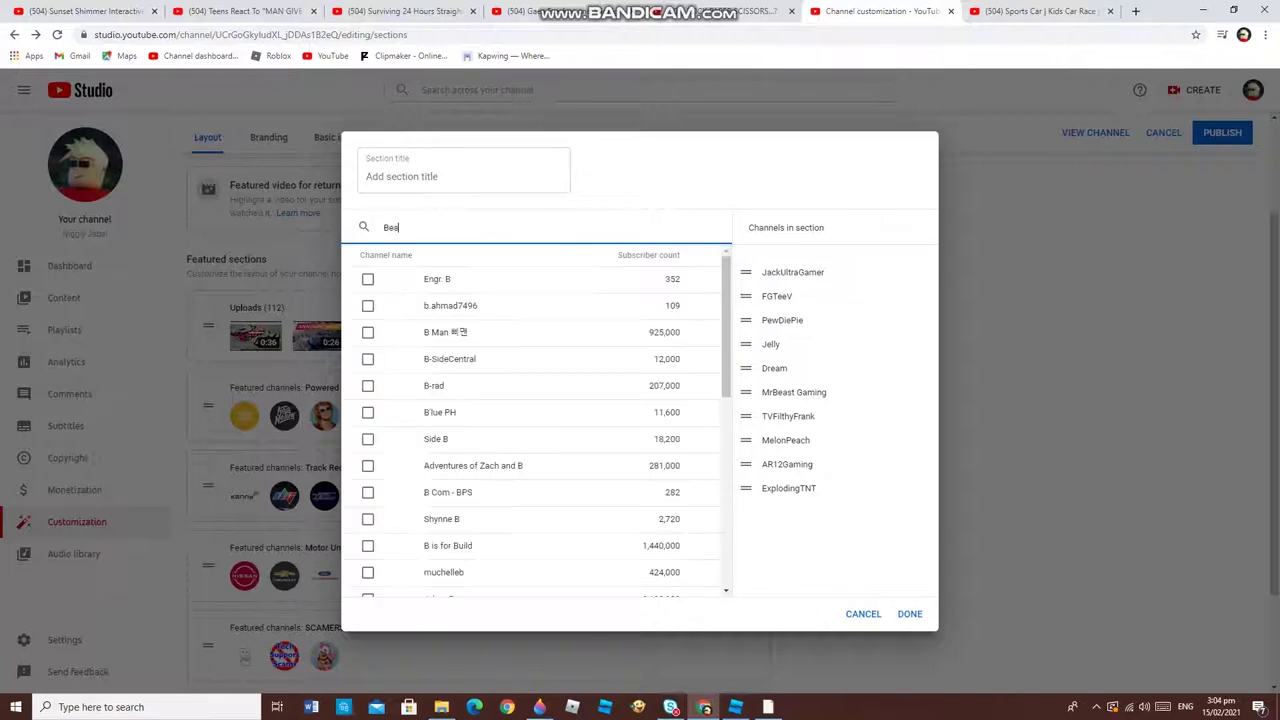
pyautogui.write('sty')
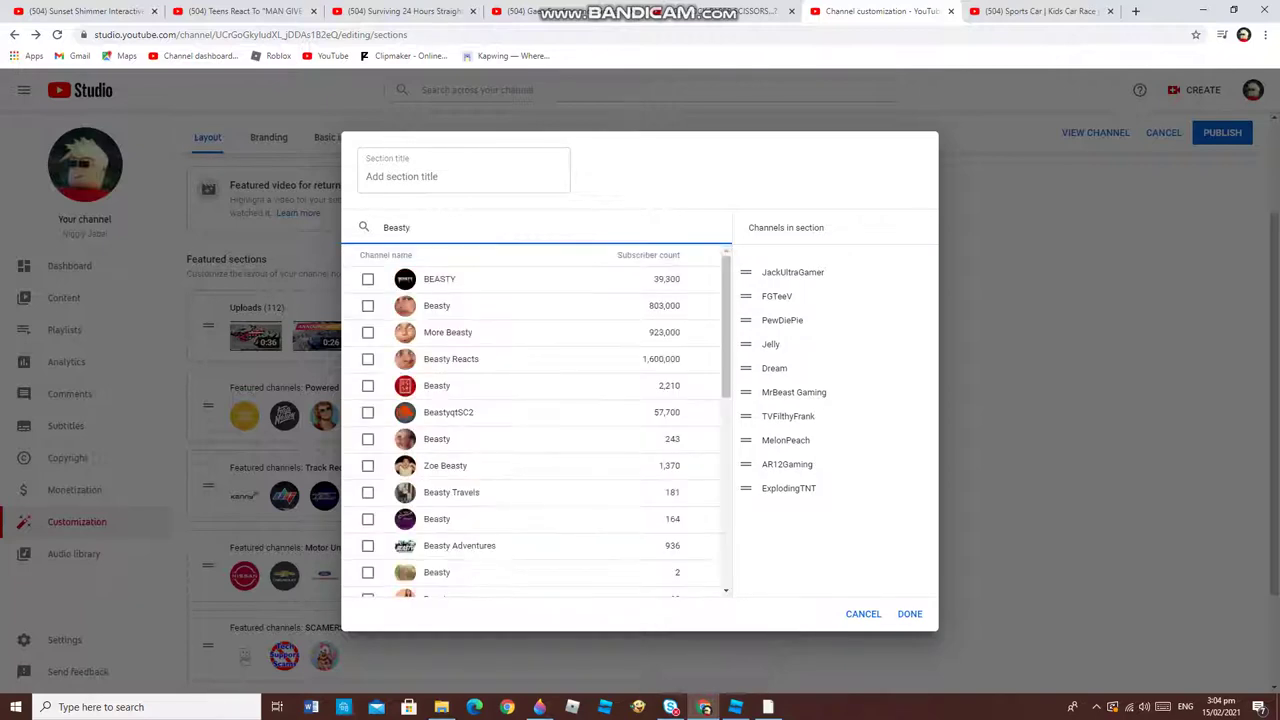
pyautogui.press('Down')
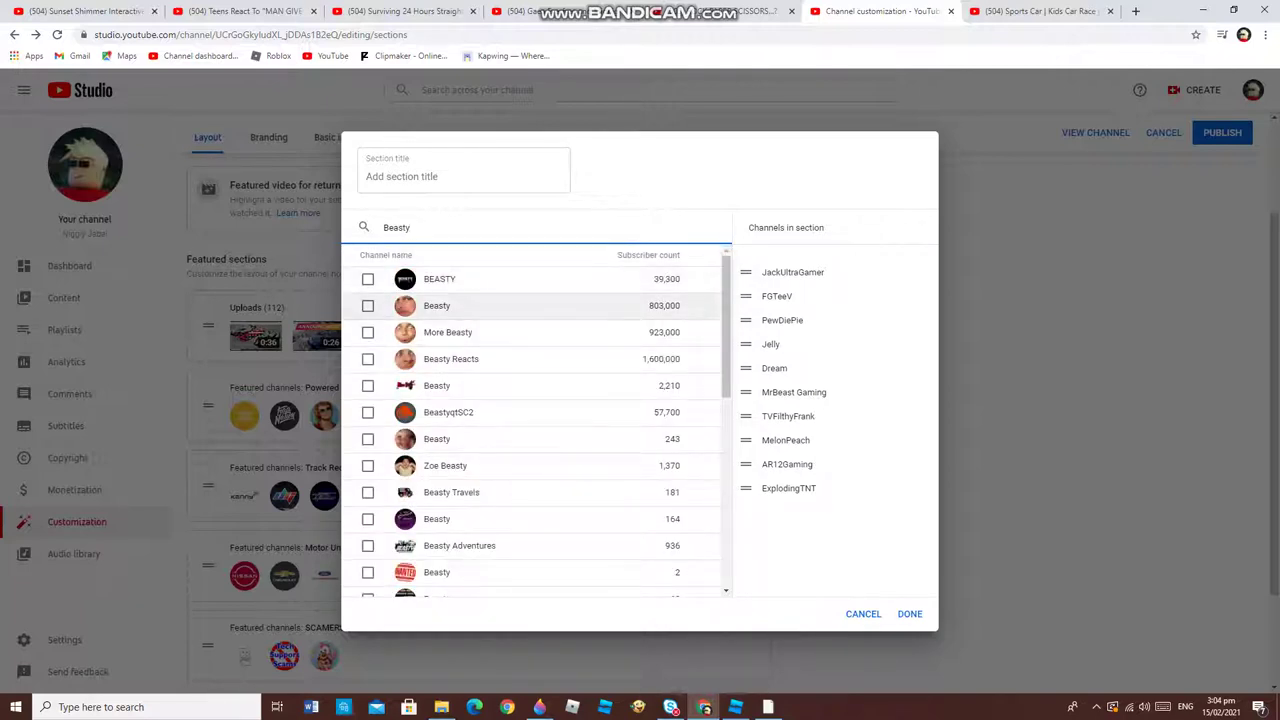
pyautogui.press('Return')
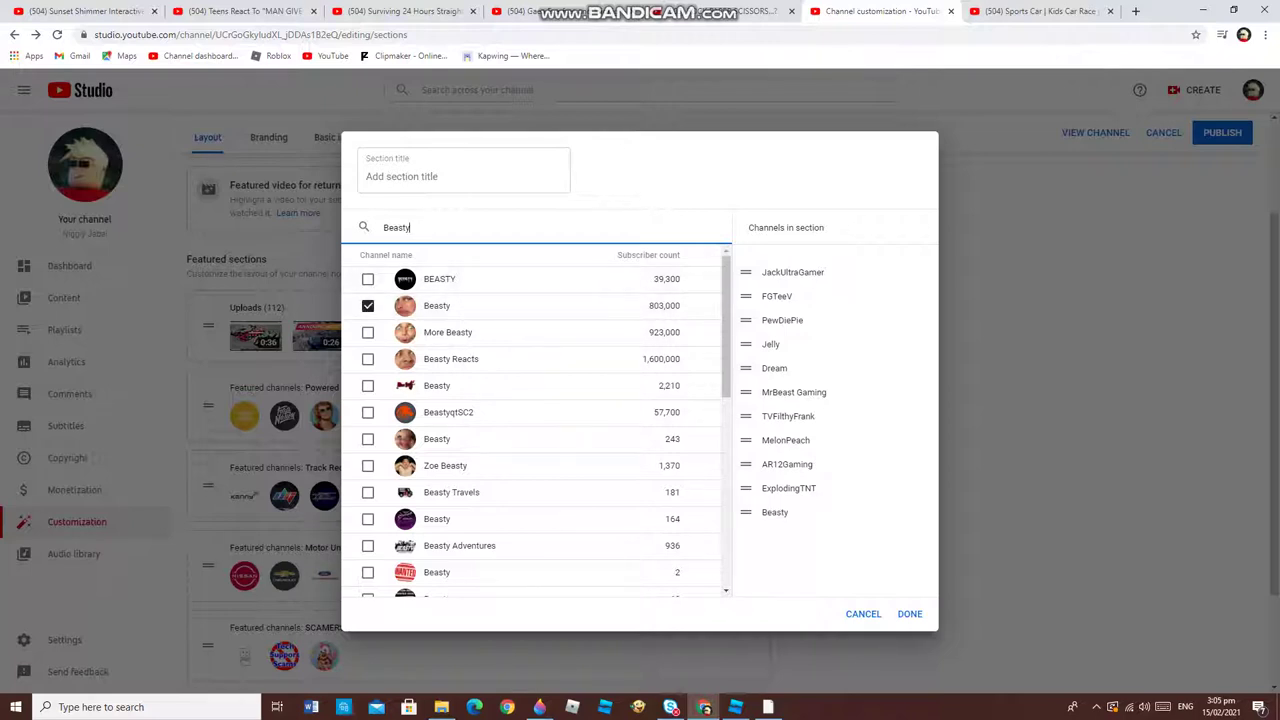
pyautogui.press('BackSpace')
pyautogui.press('BackSpace')
pyautogui.press('BackSpace')
pyautogui.press('BackSpace')
pyautogui.press('BackSpace')
pyautogui.press('BackSpace')
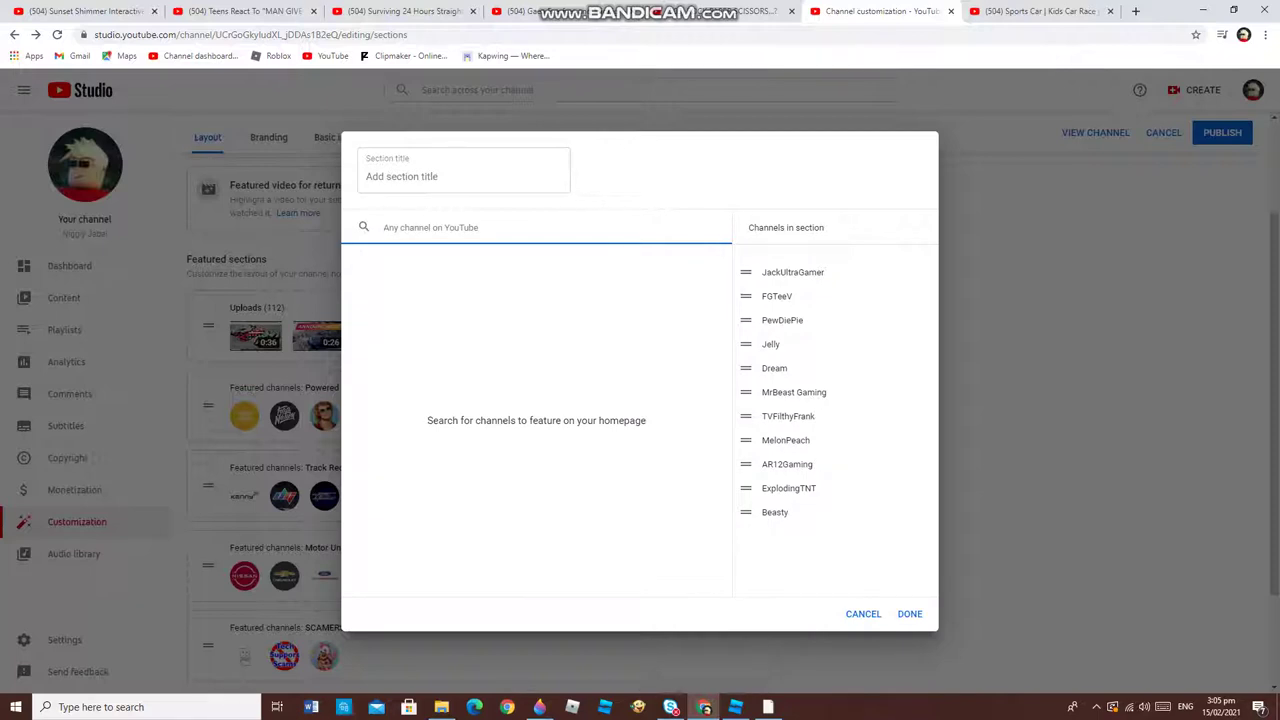
# Search channels for "Preston", add PrestonPlayz to the section, and clear the search.
pyautogui.write('Pre')
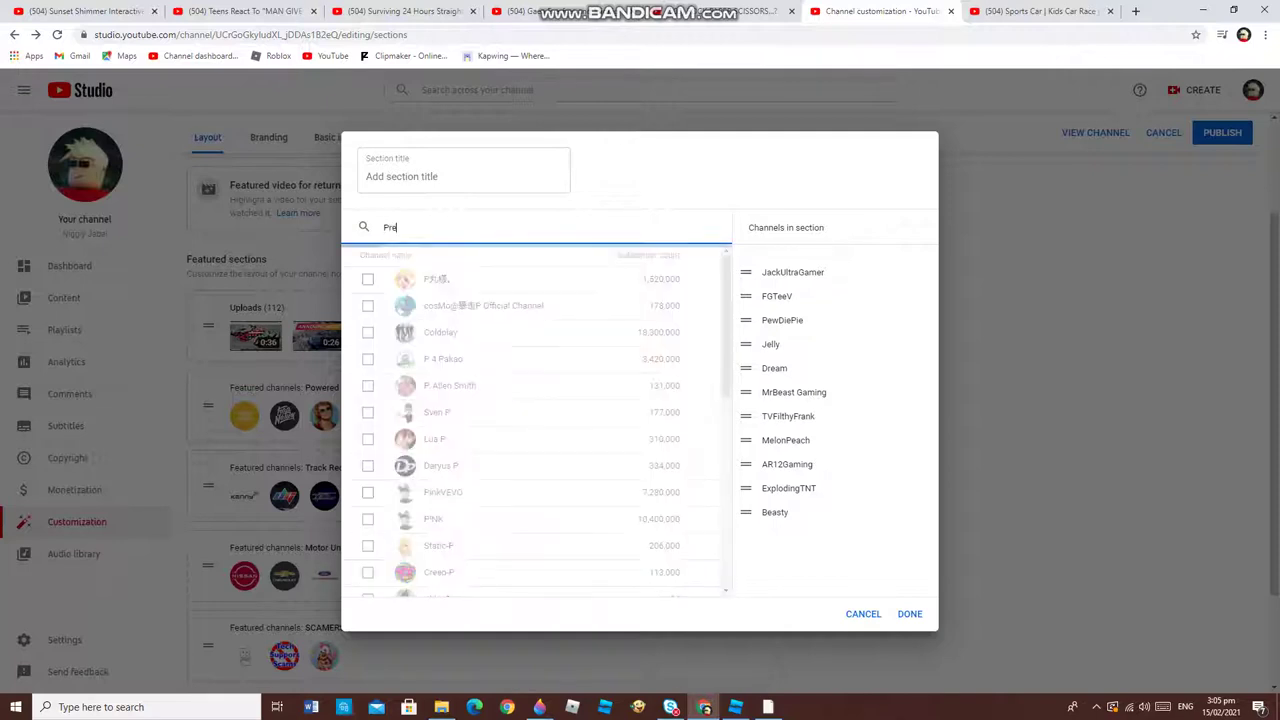
pyautogui.write('ston')
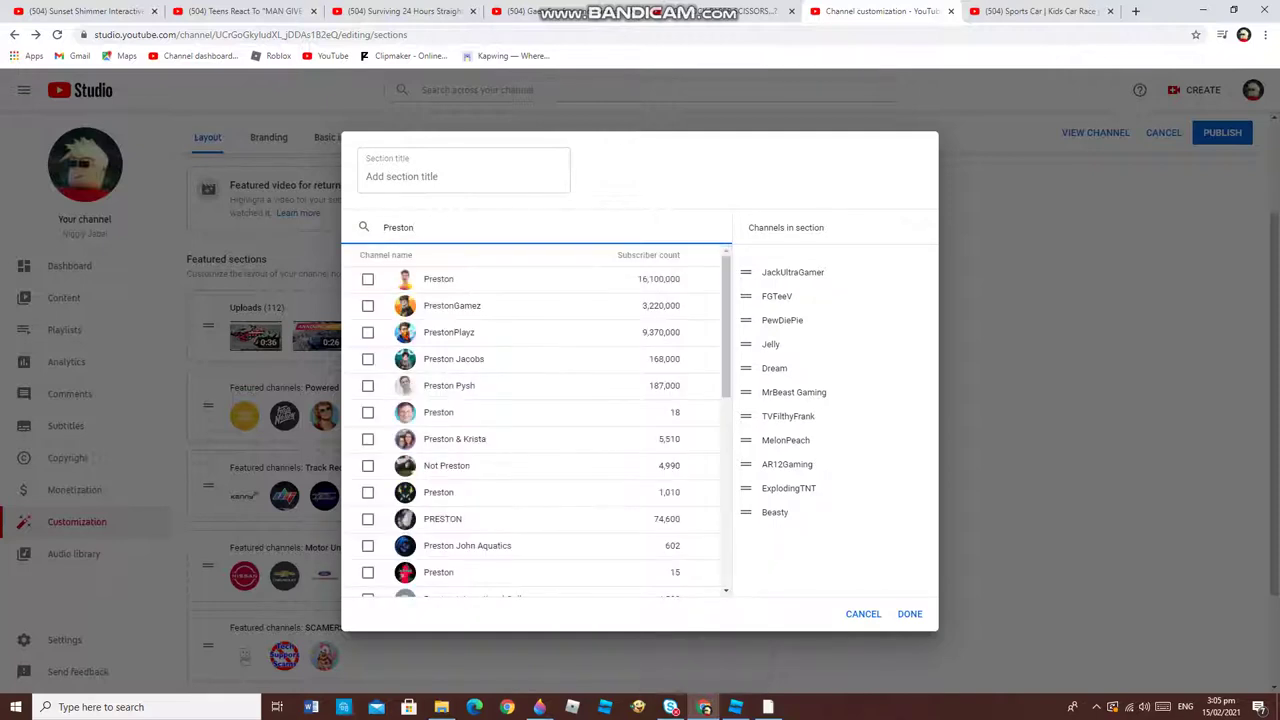
pyautogui.click(368, 332)
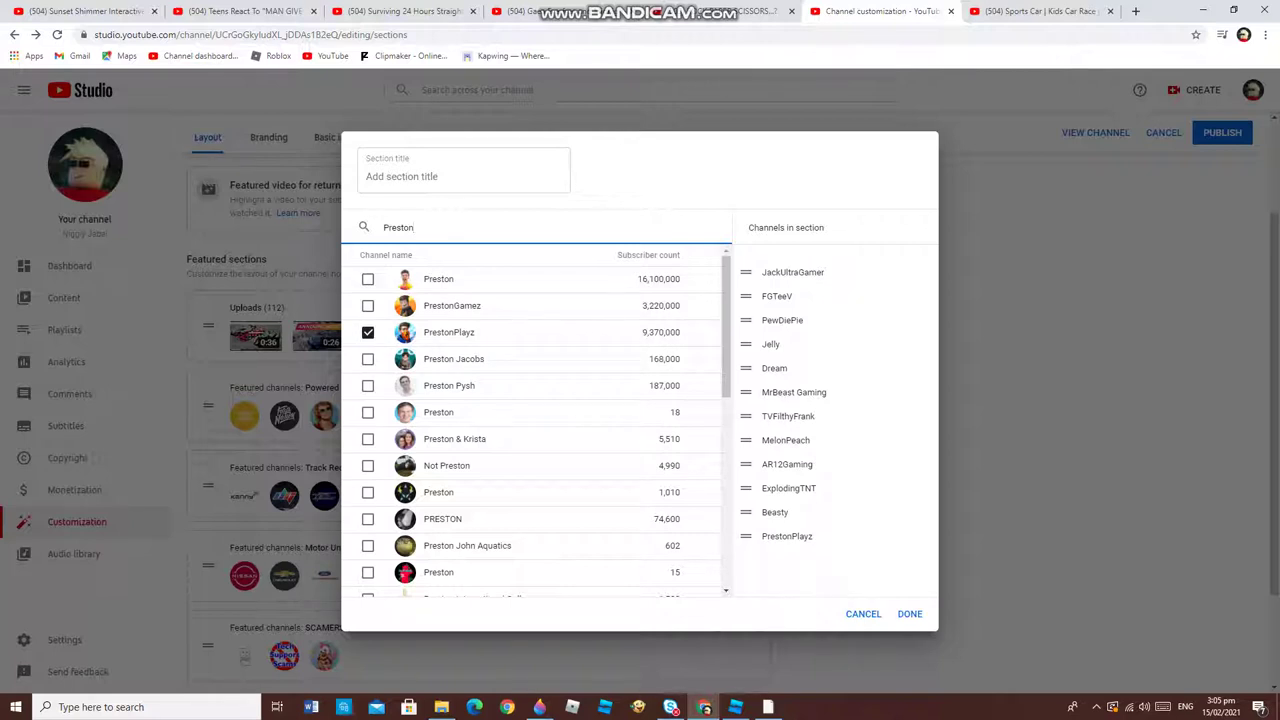
pyautogui.press('BackSpace')
pyautogui.press('BackSpace')
pyautogui.press('BackSpace')
pyautogui.press('BackSpace')
pyautogui.press('BackSpace')
pyautogui.press('BackSpace')
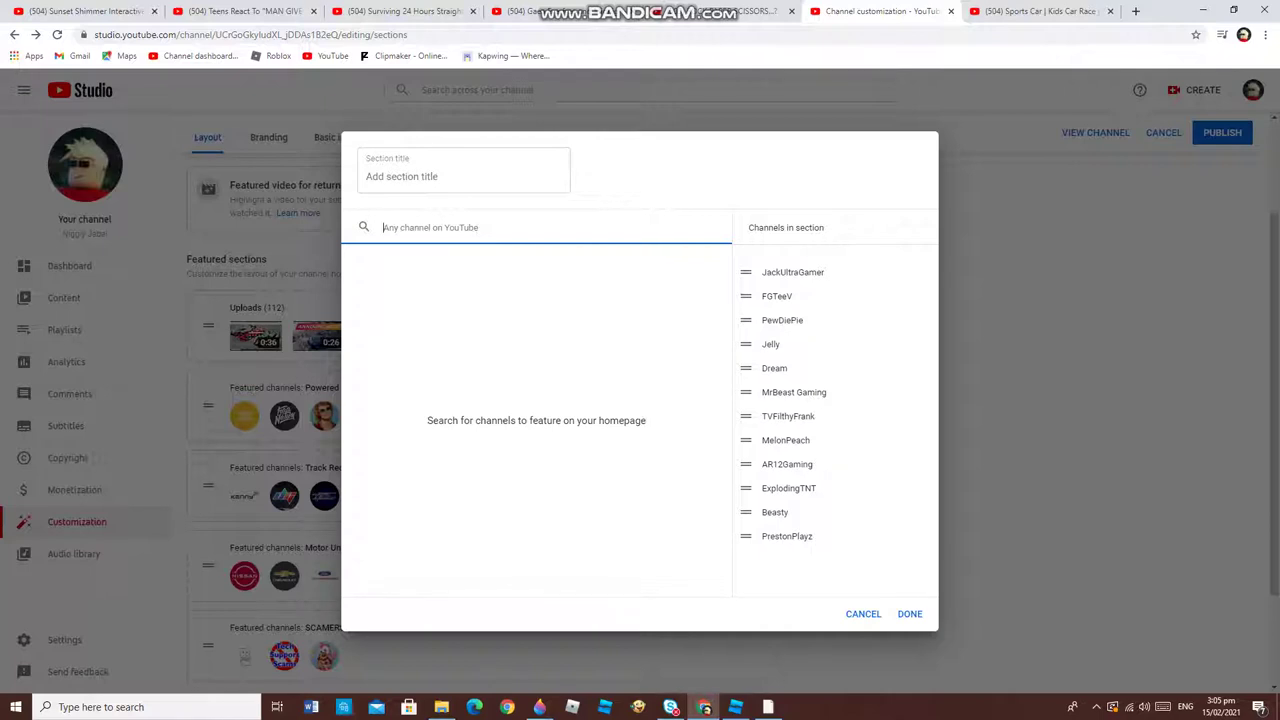
# Search channels for "Unsp", add UnspeakableGaming to the section, and clear the search.
pyautogui.write('Unsp')
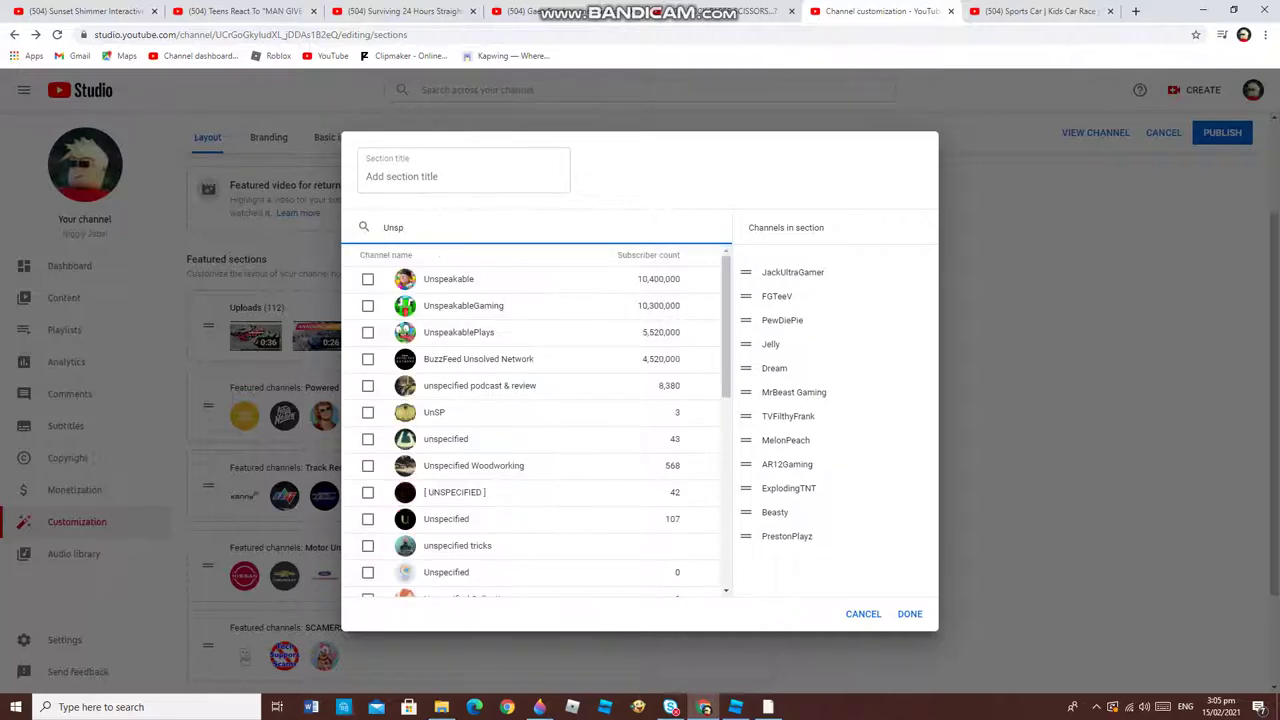
pyautogui.click(368, 305)
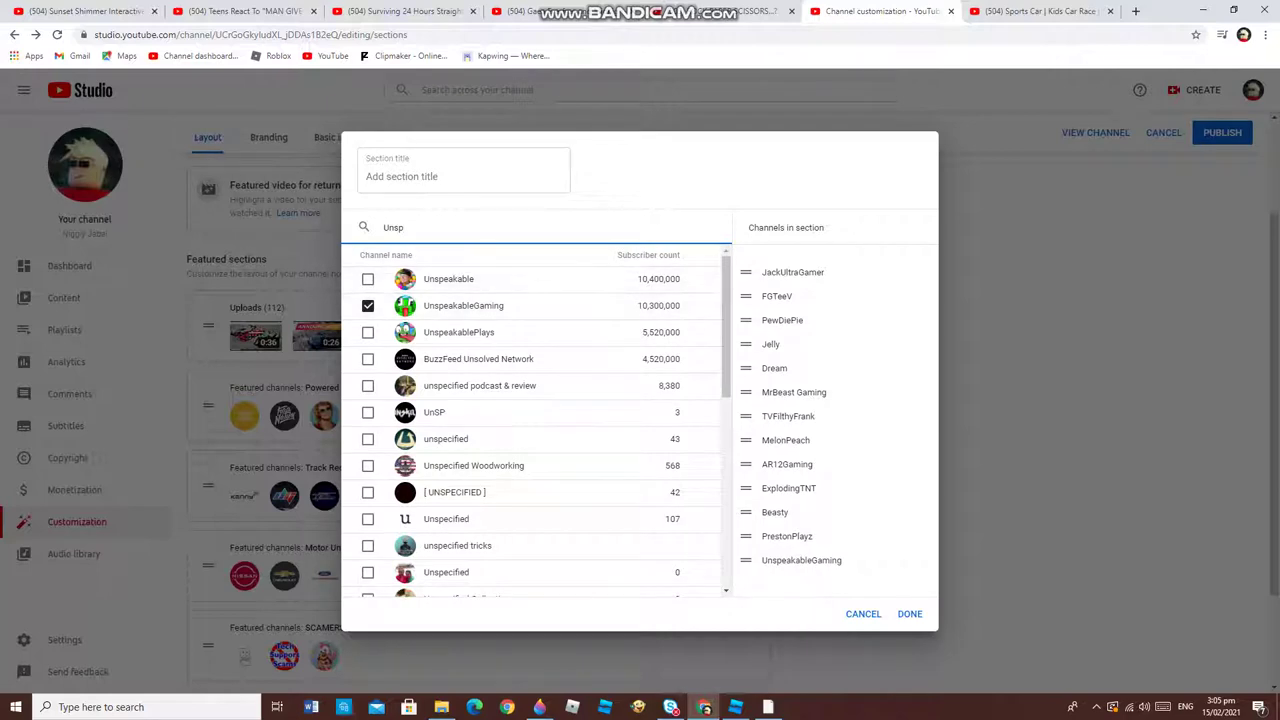
pyautogui.press('BackSpace')
pyautogui.press('BackSpace')
pyautogui.press('BackSpace')
pyautogui.press('BackSpace')
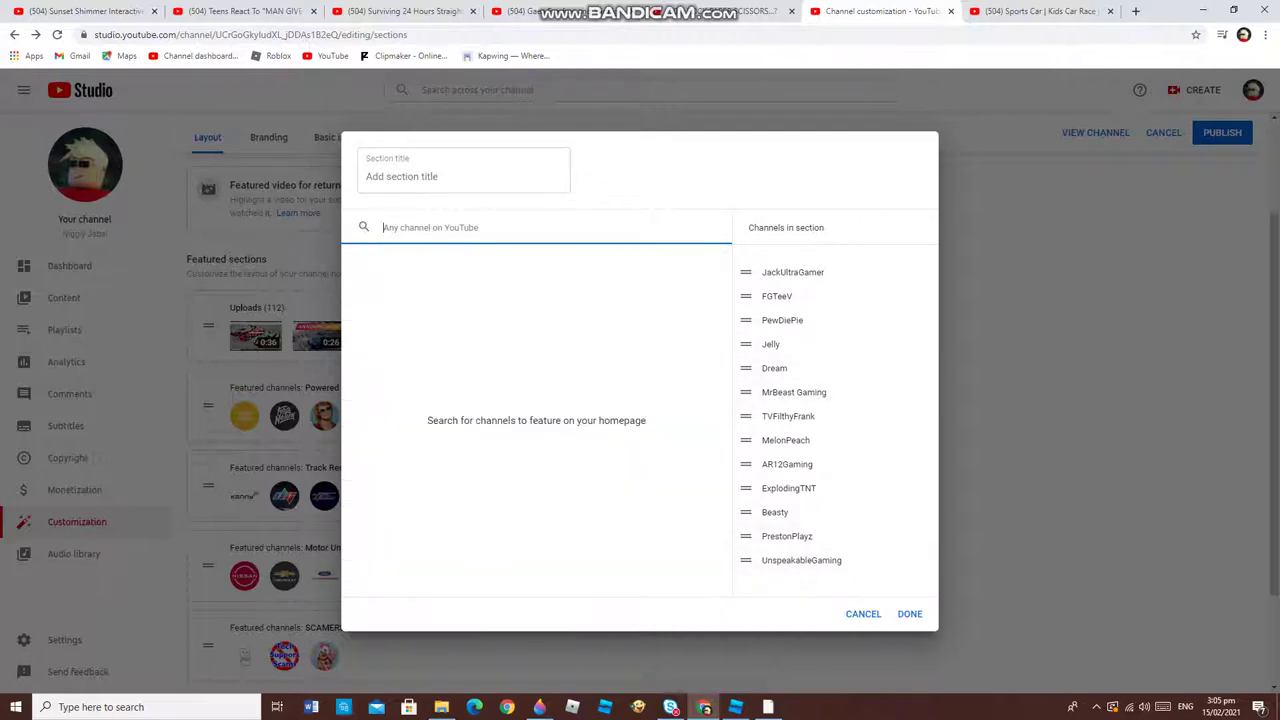
# Finish the untitled featured channels section with the title "Gamers" and publish the layout changes.
pyautogui.click(909, 613)
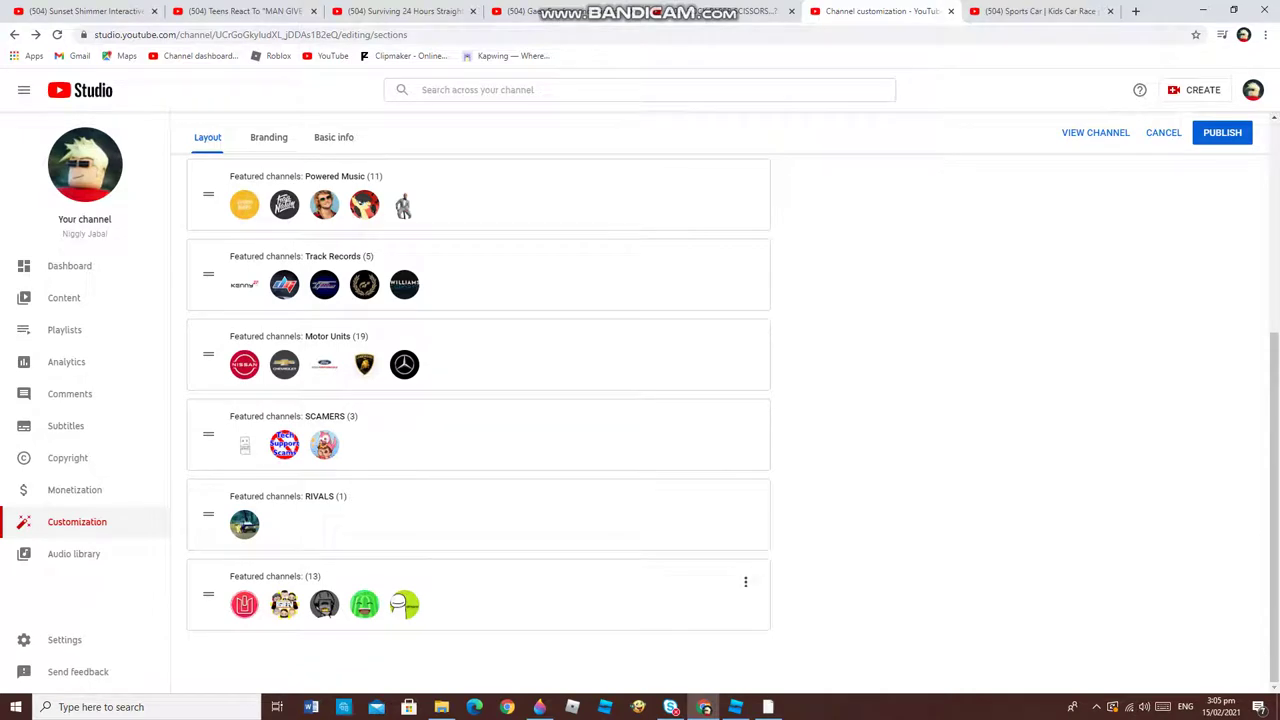
pyautogui.click(745, 581)
pyautogui.click(814, 587)
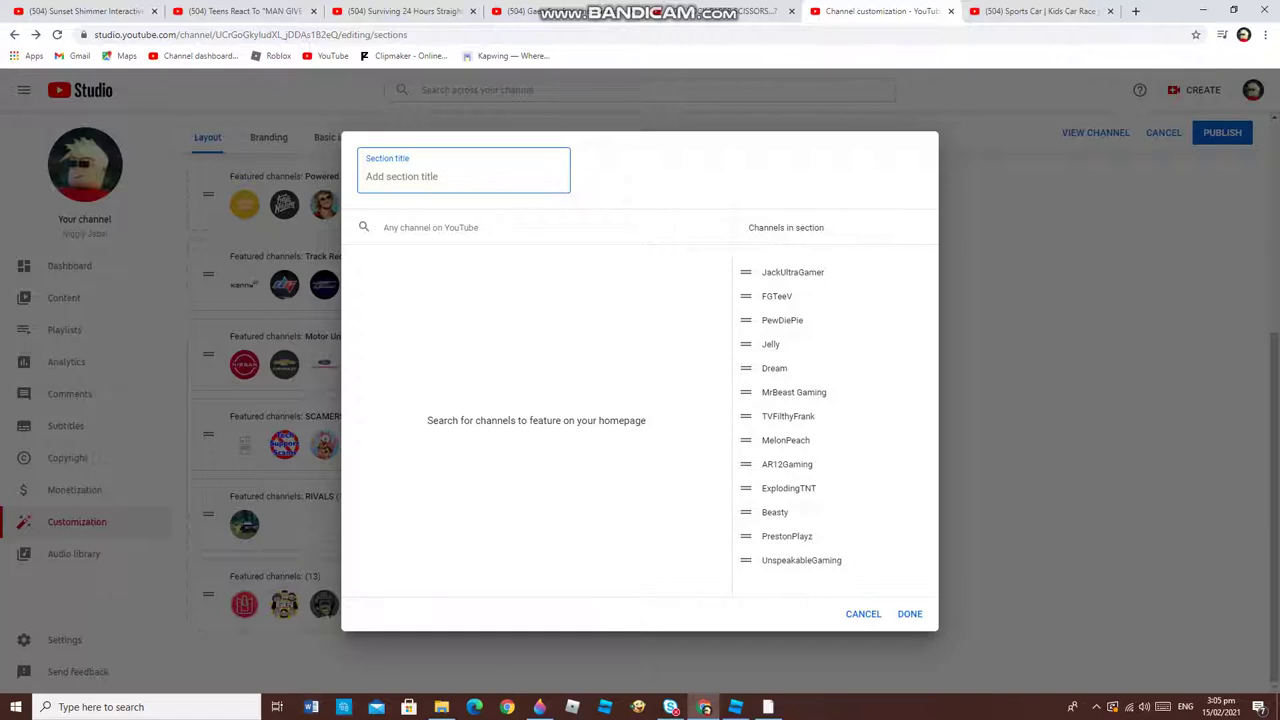
pyautogui.write('Gamers')
pyautogui.press('Return')
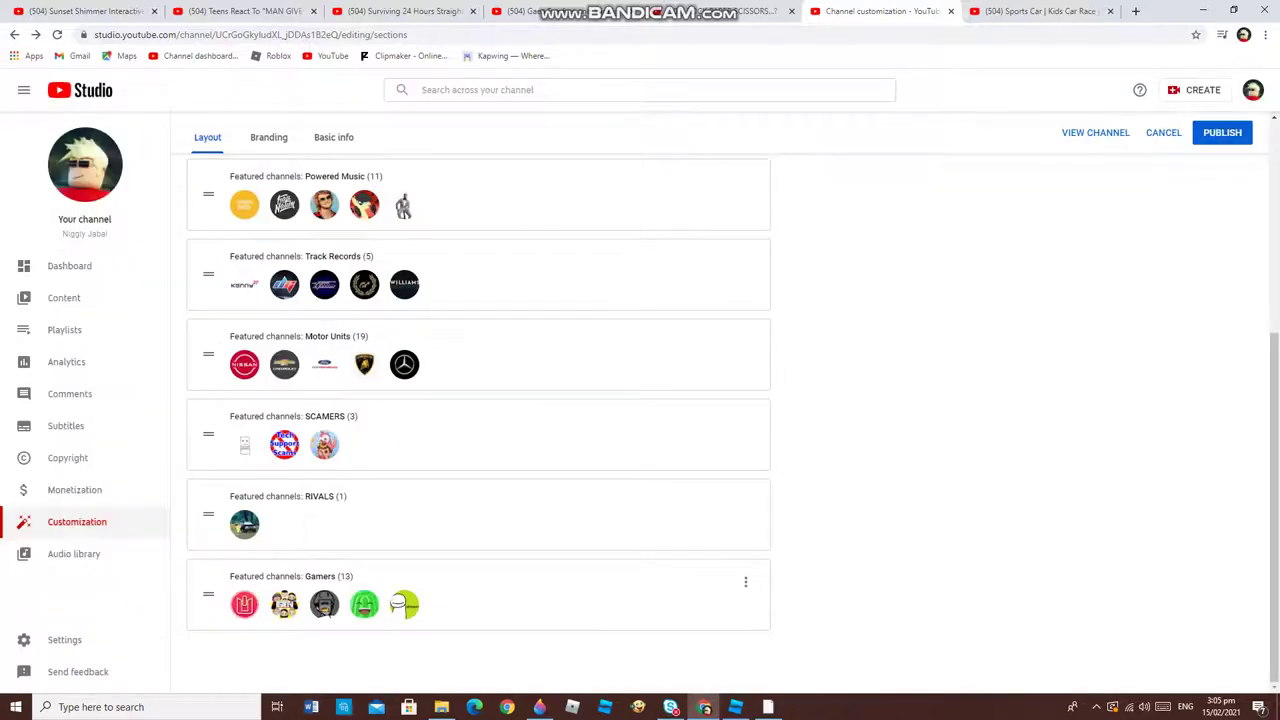
pyautogui.click(1222, 132)
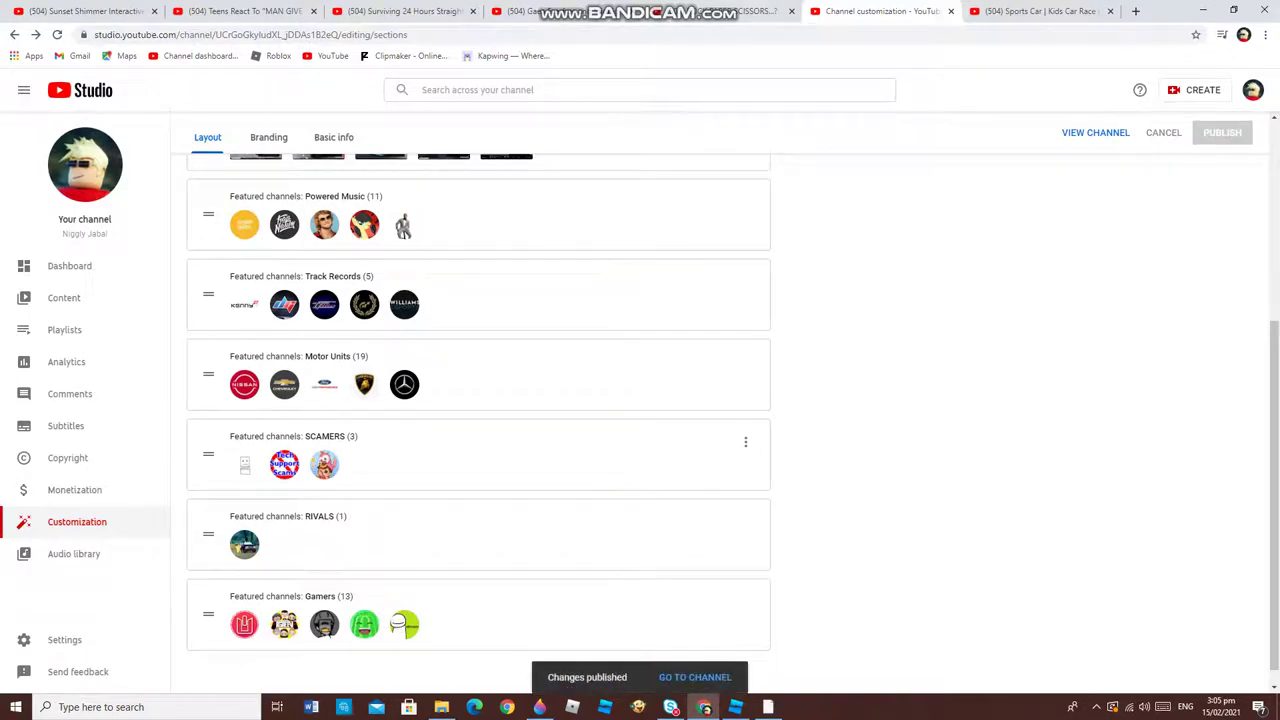
# Add another featured channels section to the homepage layout and title it "Vlogers".
pyautogui.scroll(-5, 500, 488)
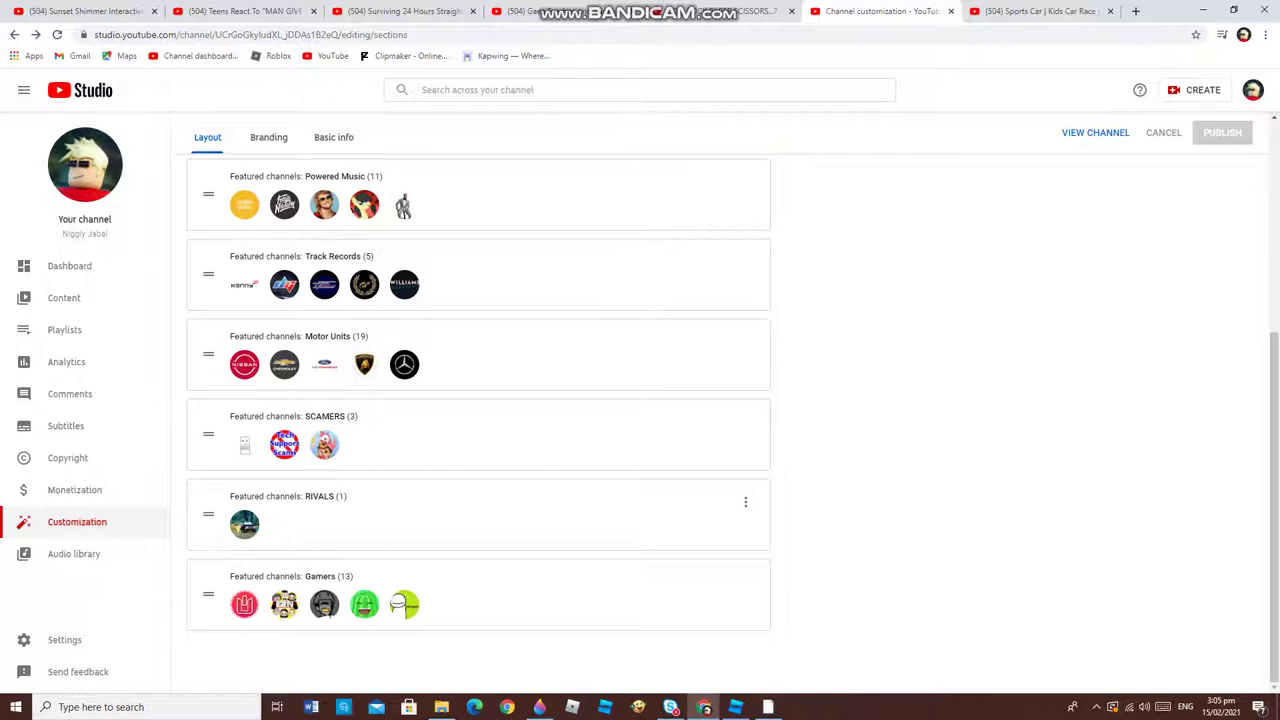
pyautogui.scroll(4, 745, 480)
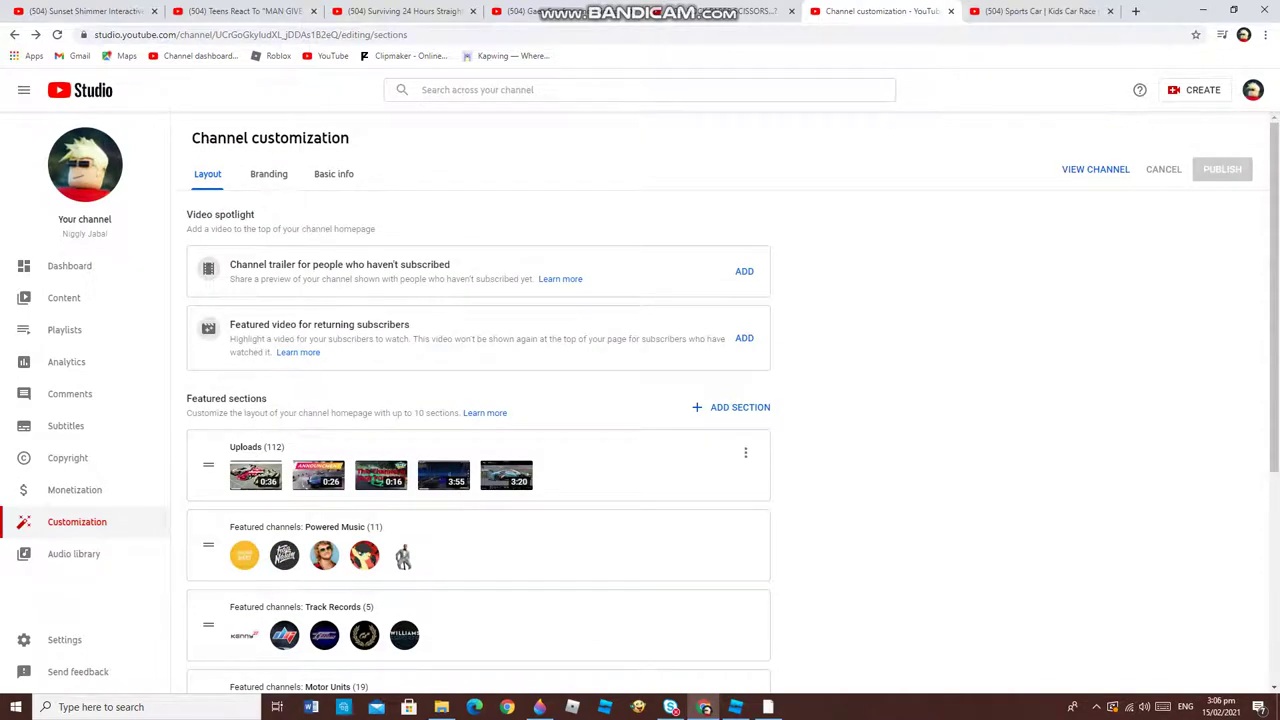
pyautogui.click(733, 407)
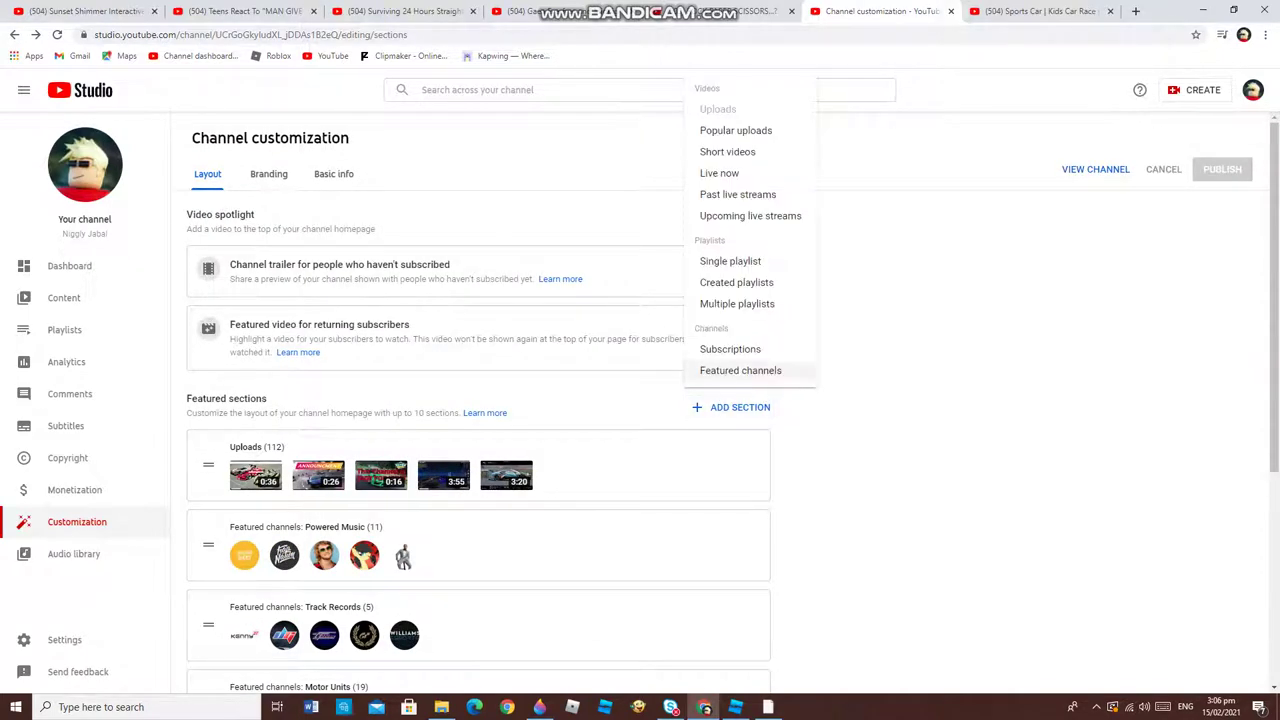
pyautogui.click(745, 371)
pyautogui.write('V')
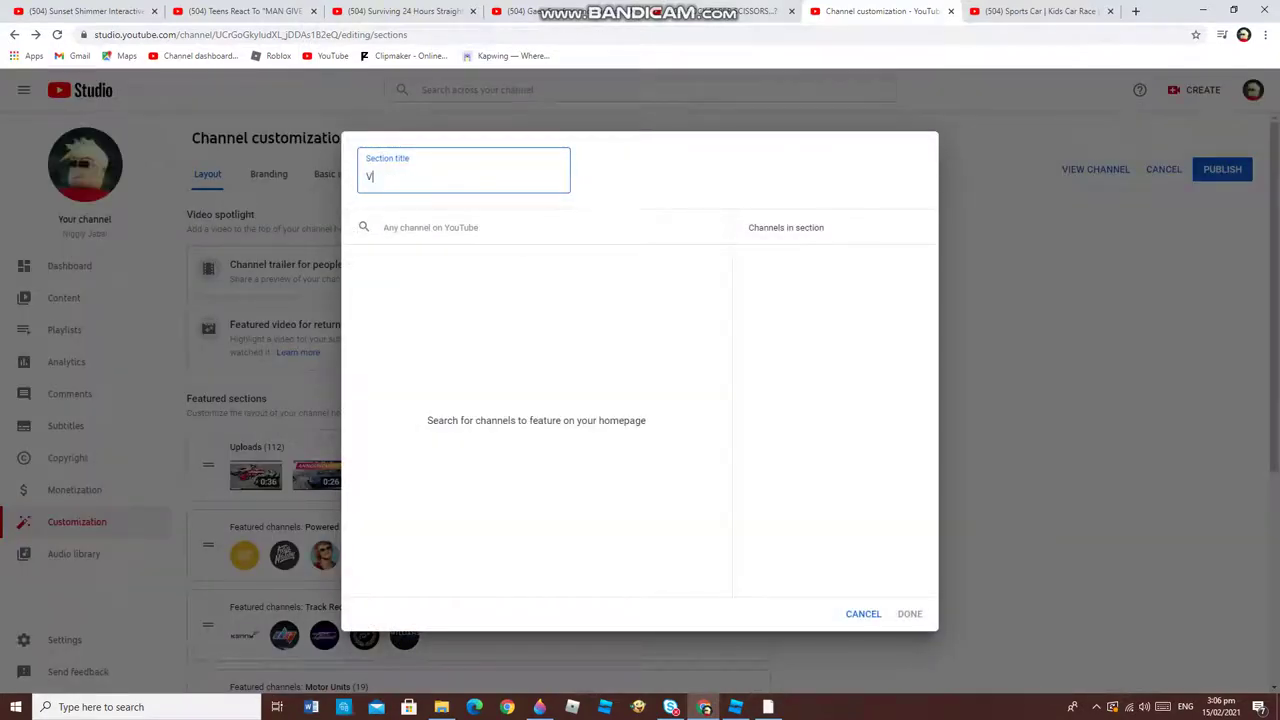
pyautogui.write('logers')
pyautogui.click(430, 227)
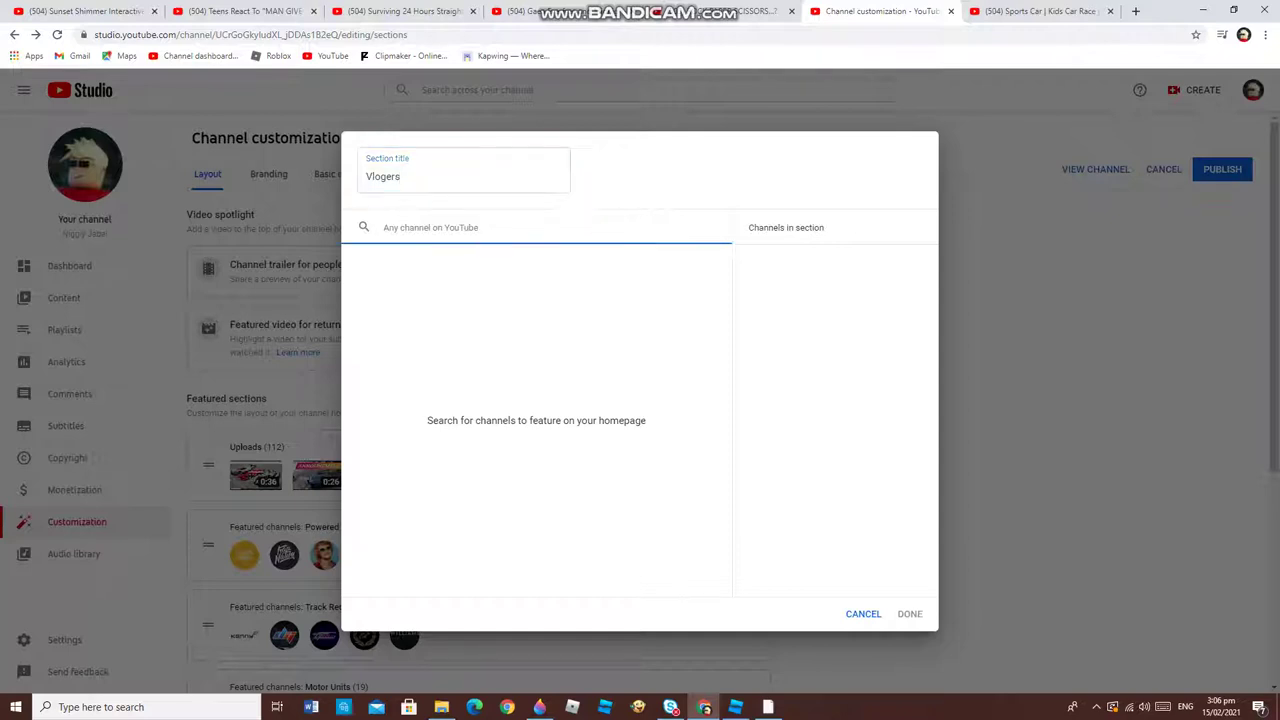
# Search channels for "Daily D", add DailyDrivenExotics to the Vlogers section, and clear the search.
pyautogui.write('Dai')
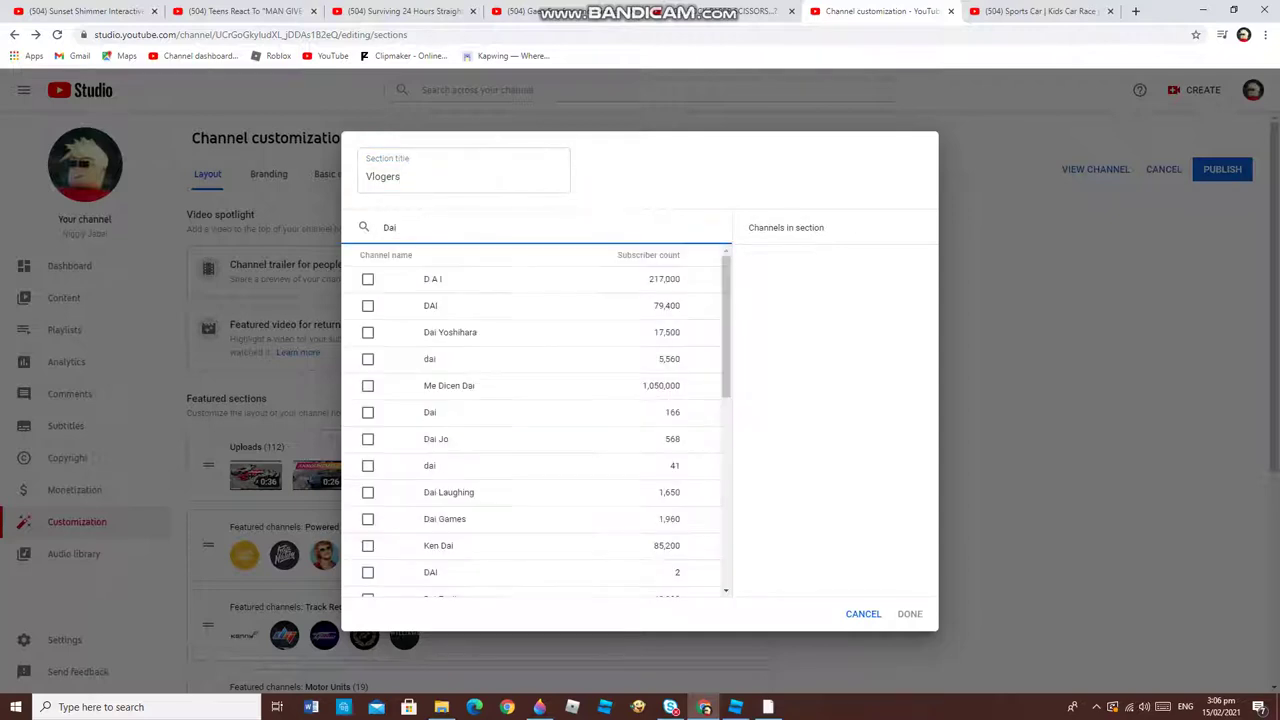
pyautogui.write('ly')
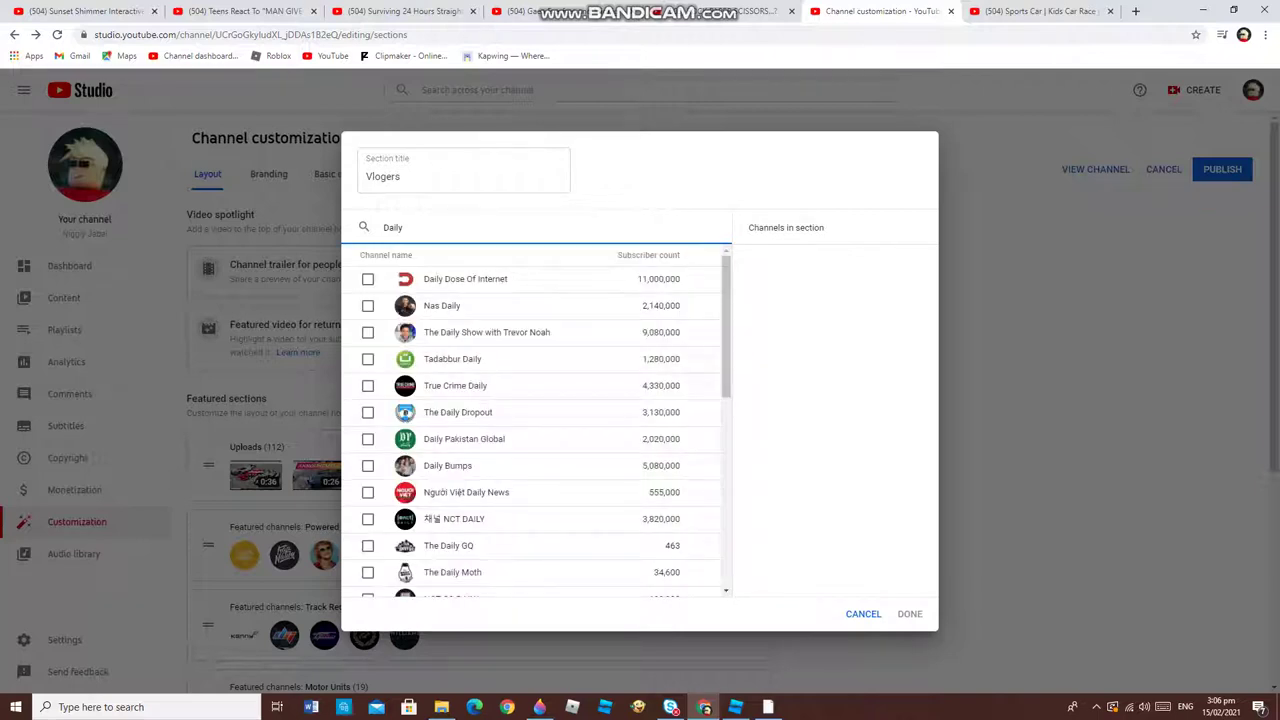
pyautogui.write(' D')
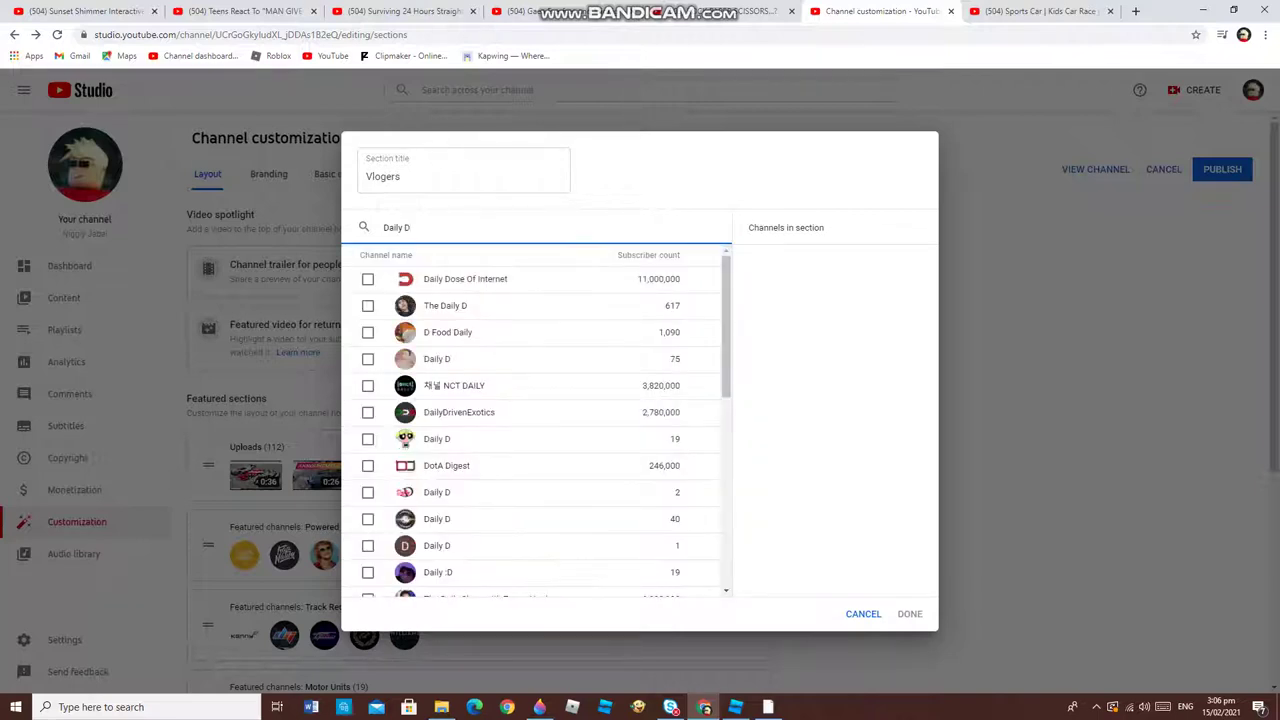
pyautogui.click(368, 412)
pyautogui.press('BackSpace')
pyautogui.press('BackSpace')
pyautogui.press('BackSpace')
pyautogui.press('BackSpace')
pyautogui.press('BackSpace')
pyautogui.press('BackSpace')
pyautogui.press('BackSpace')
# Search channels for "Jackul", add JackUltraMotive to the Vlogers section, and clear the search.
pyautogui.write('J')
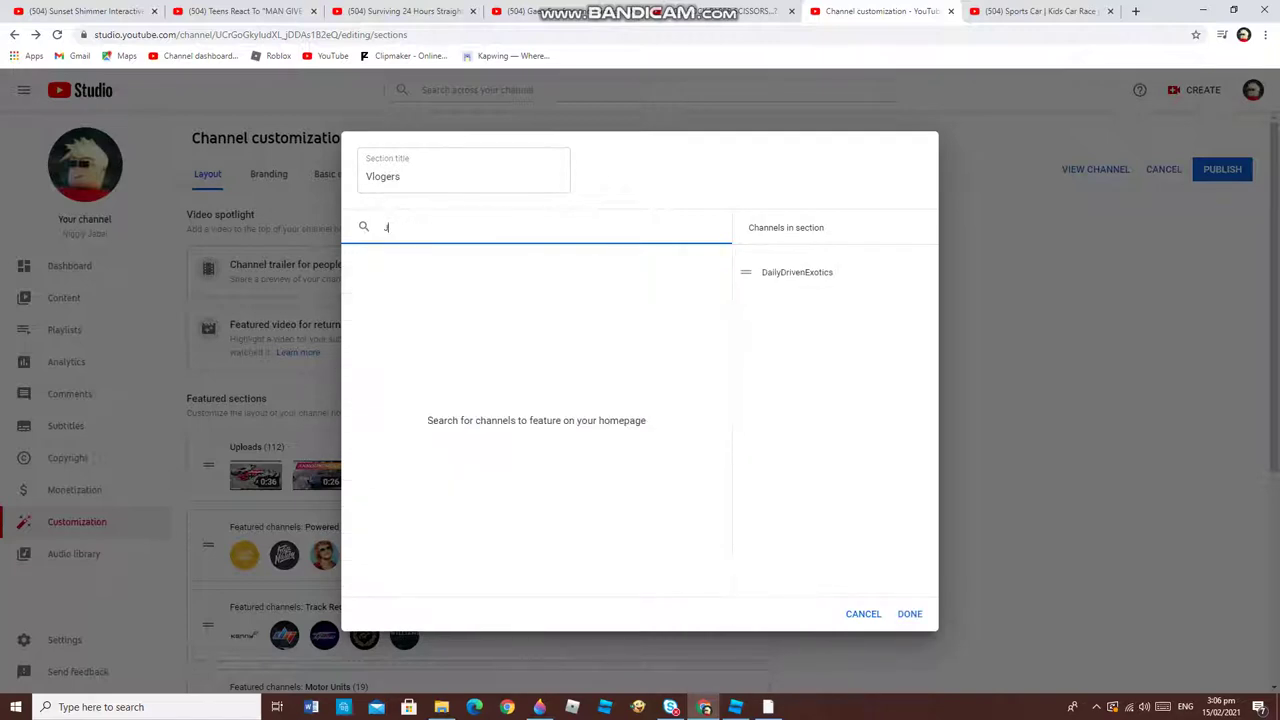
pyautogui.write('acku')
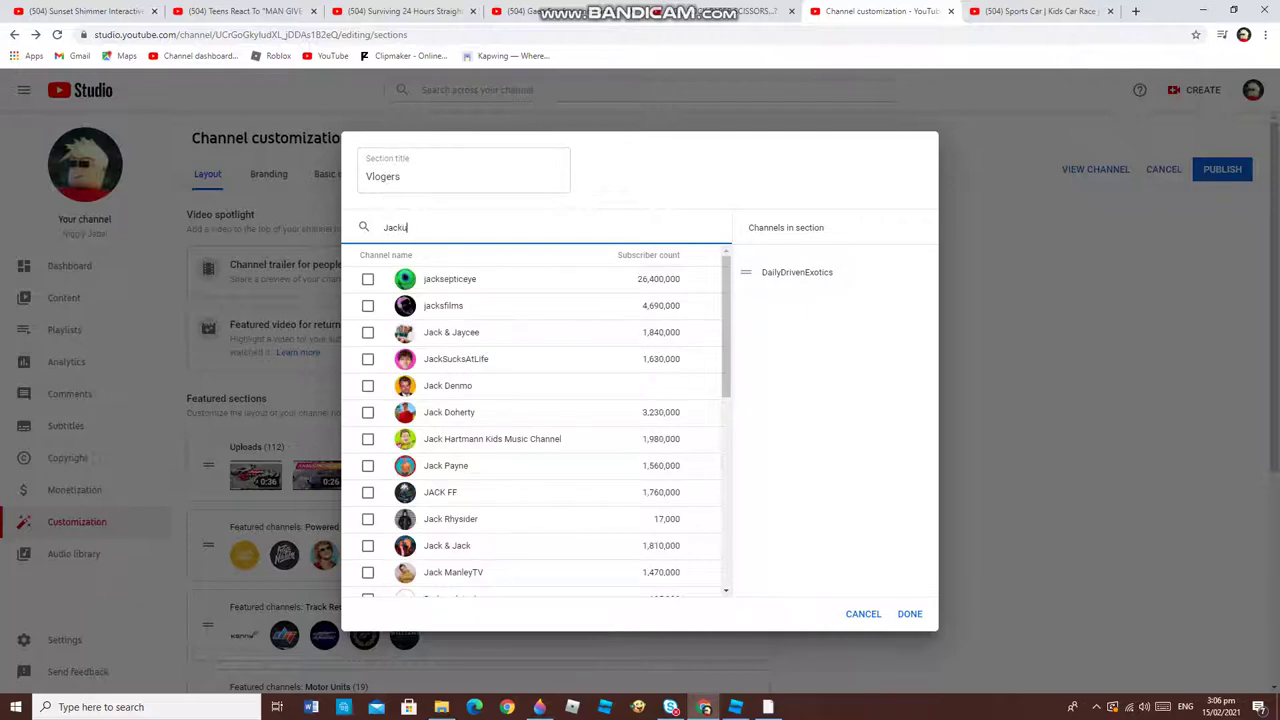
pyautogui.write('l')
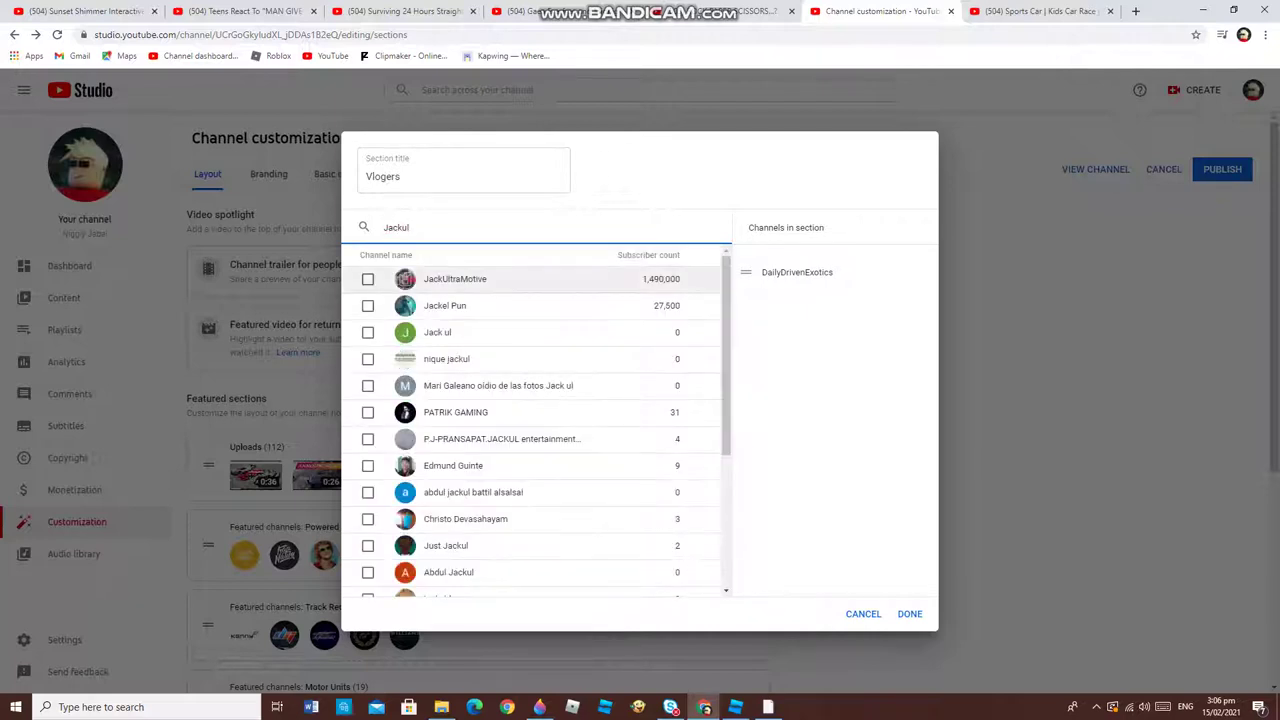
pyautogui.click(367, 279)
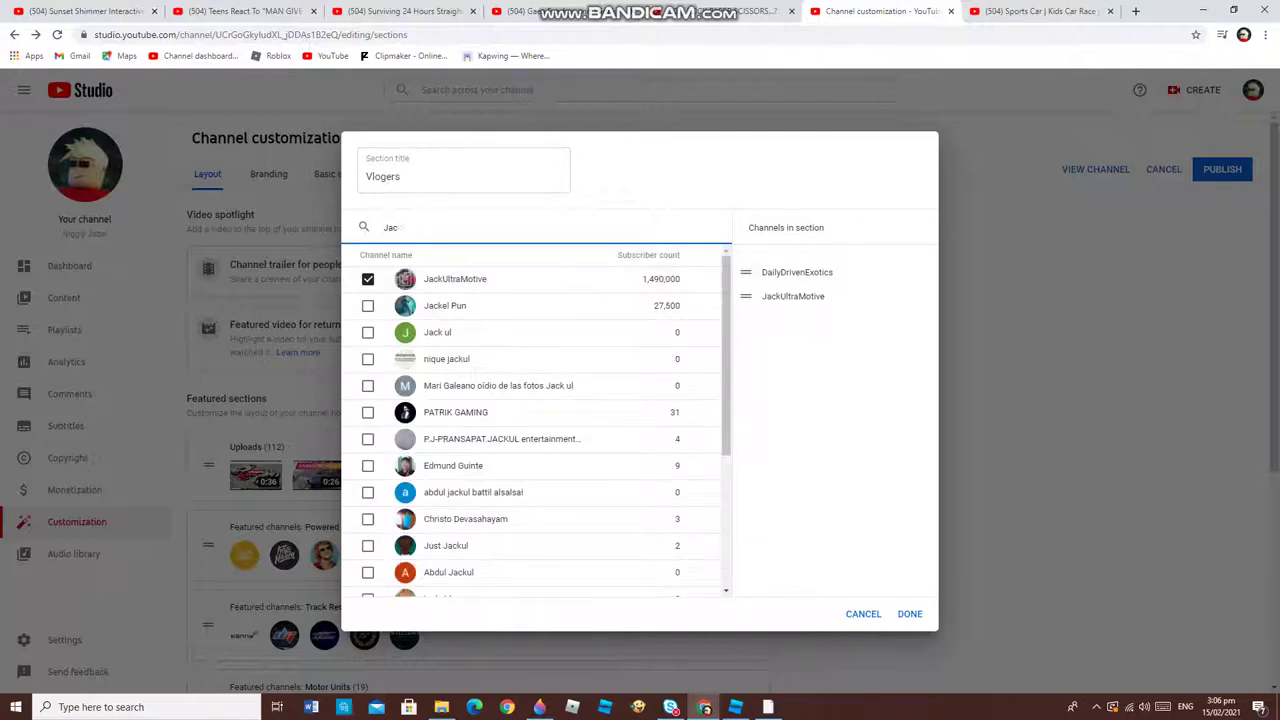
pyautogui.press('BackSpace')
pyautogui.press('BackSpace')
pyautogui.press('BackSpace')
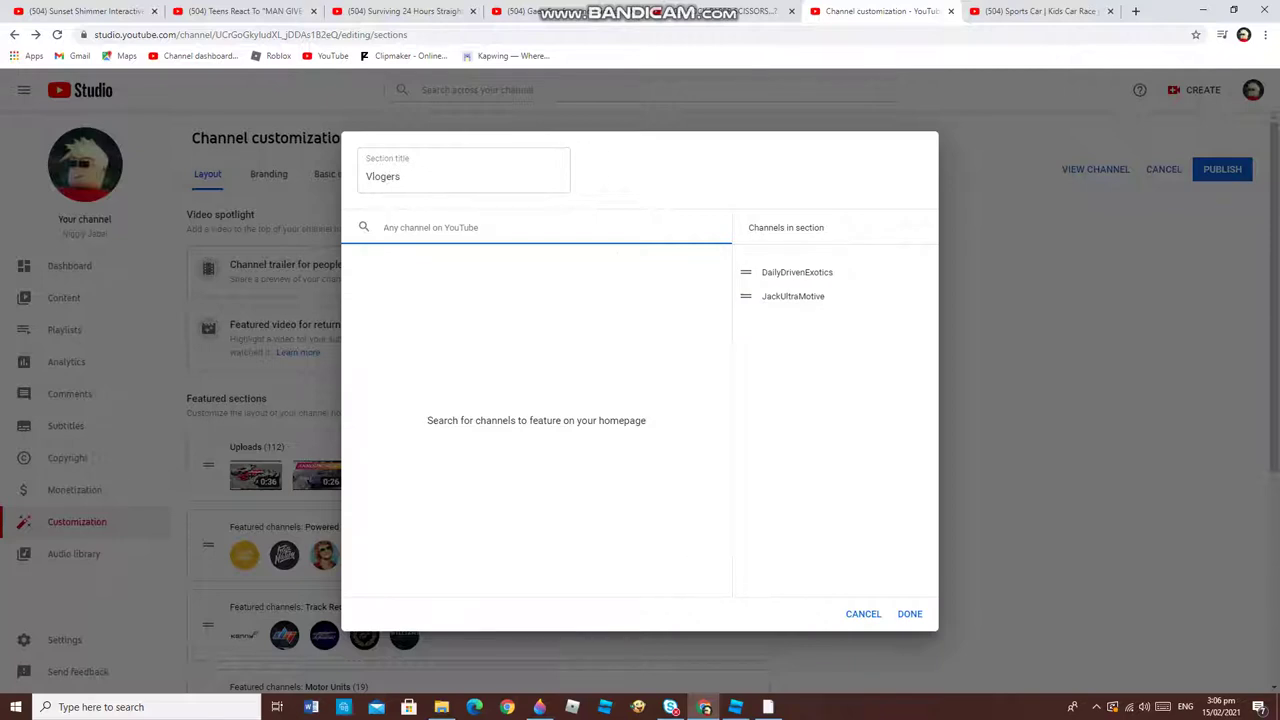
# Search channels for "The Strand man", add TheStradman to the Vlogers section, and clear the search.
pyautogui.write('The St')
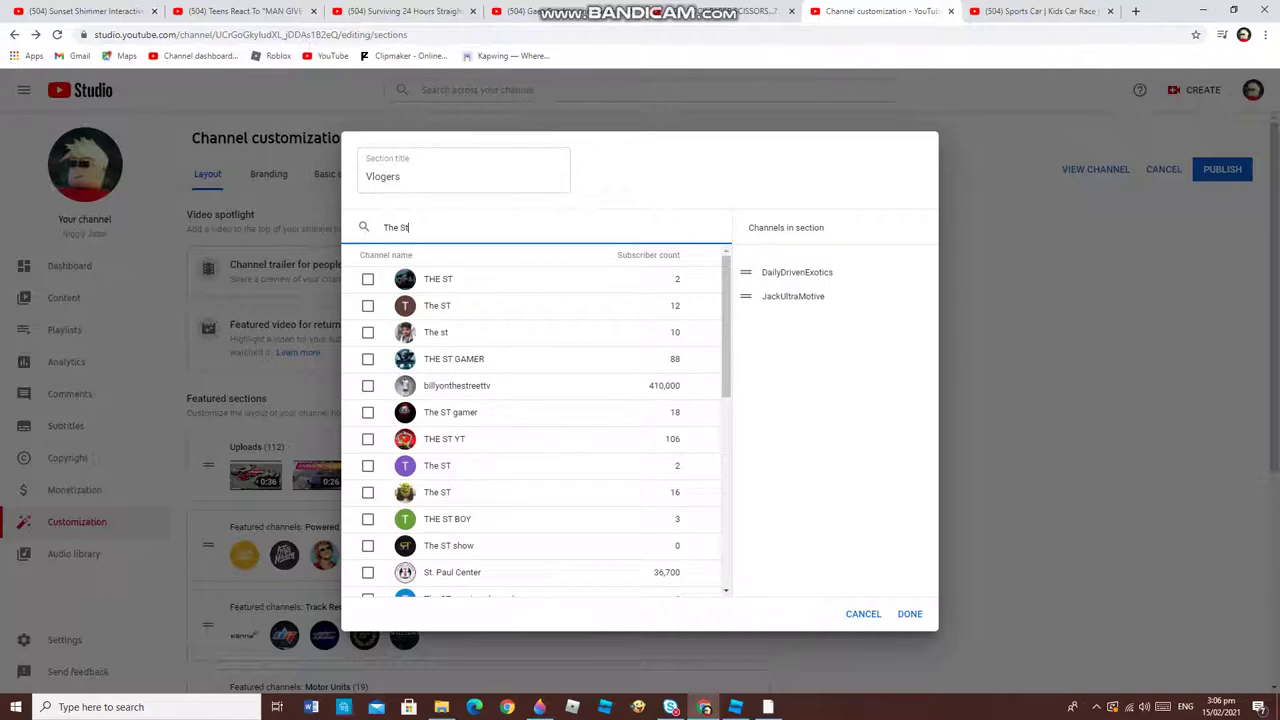
pyautogui.write('rand')
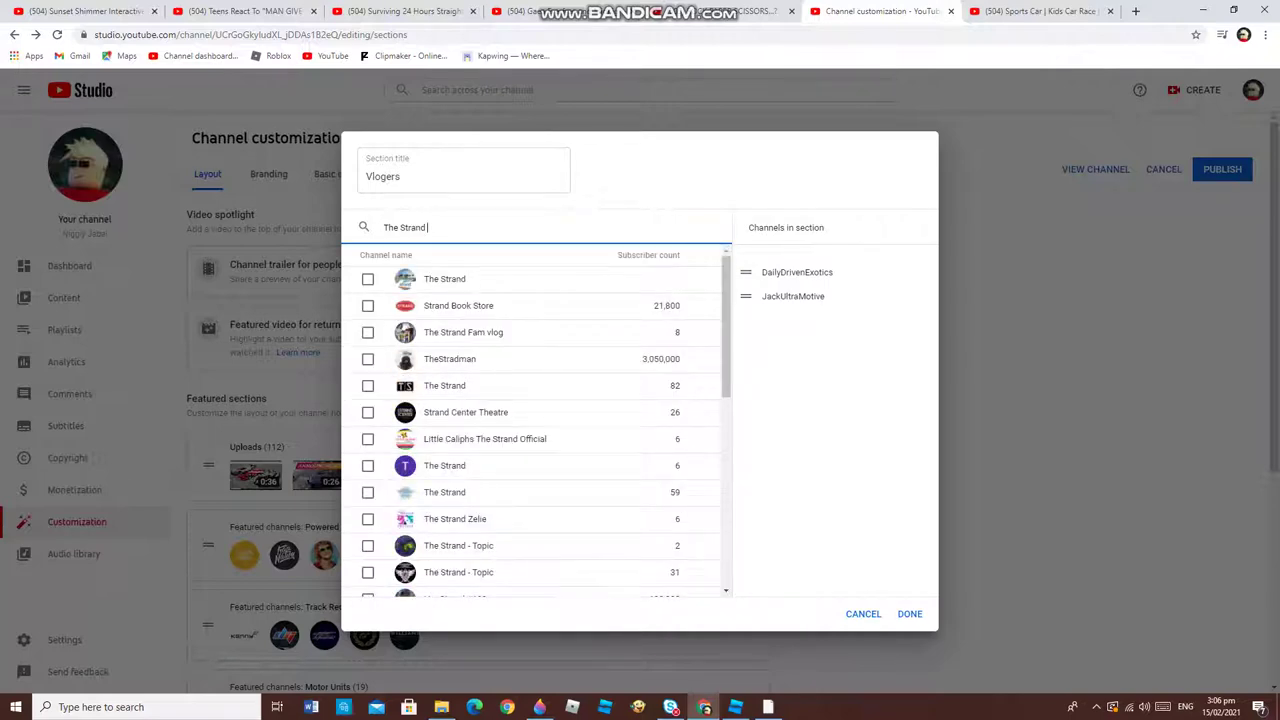
pyautogui.write(' man')
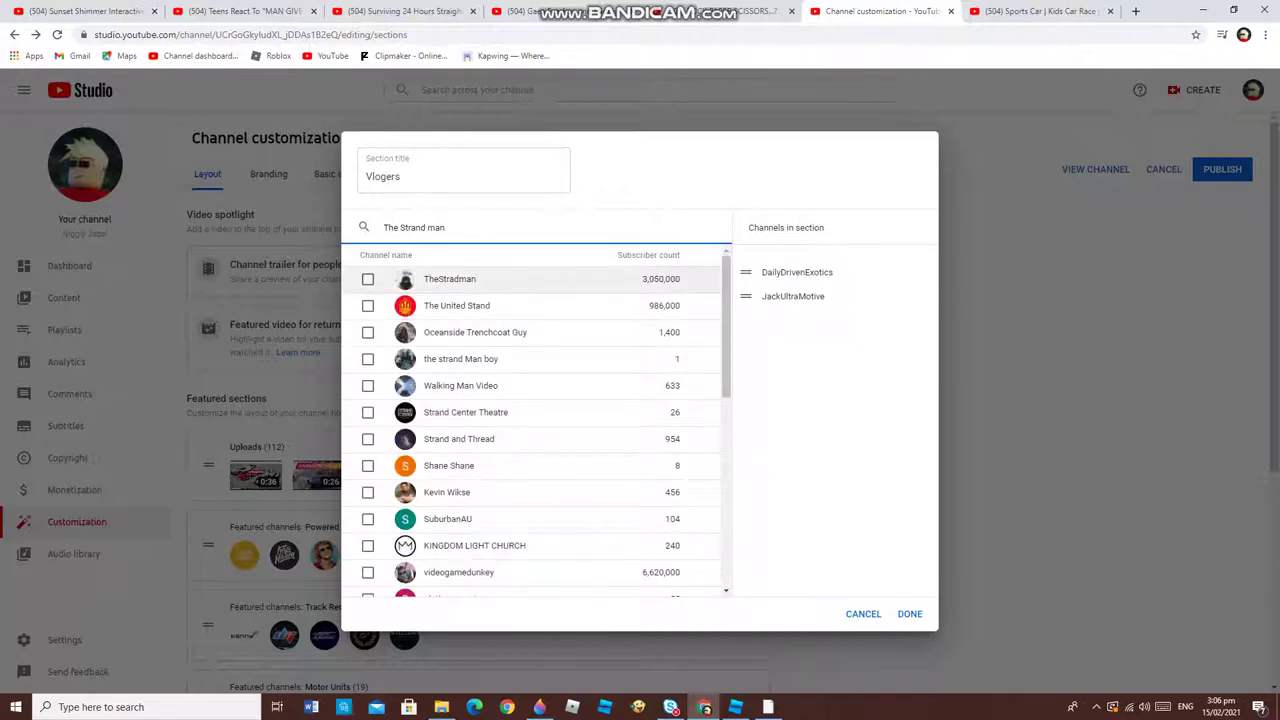
pyautogui.click(367, 279)
pyautogui.press('BackSpace')
pyautogui.press('BackSpace')
pyautogui.press('BackSpace')
pyautogui.press('BackSpace')
pyautogui.press('BackSpace')
pyautogui.press('BackSpace')
pyautogui.press('BackSpace')
pyautogui.press('BackSpace')
pyautogui.press('BackSpace')
pyautogui.press('BackSpace')
pyautogui.press('BackSpace')
pyautogui.press('BackSpace')
pyautogui.press('BackSpace')
pyautogui.press('BackSpace')
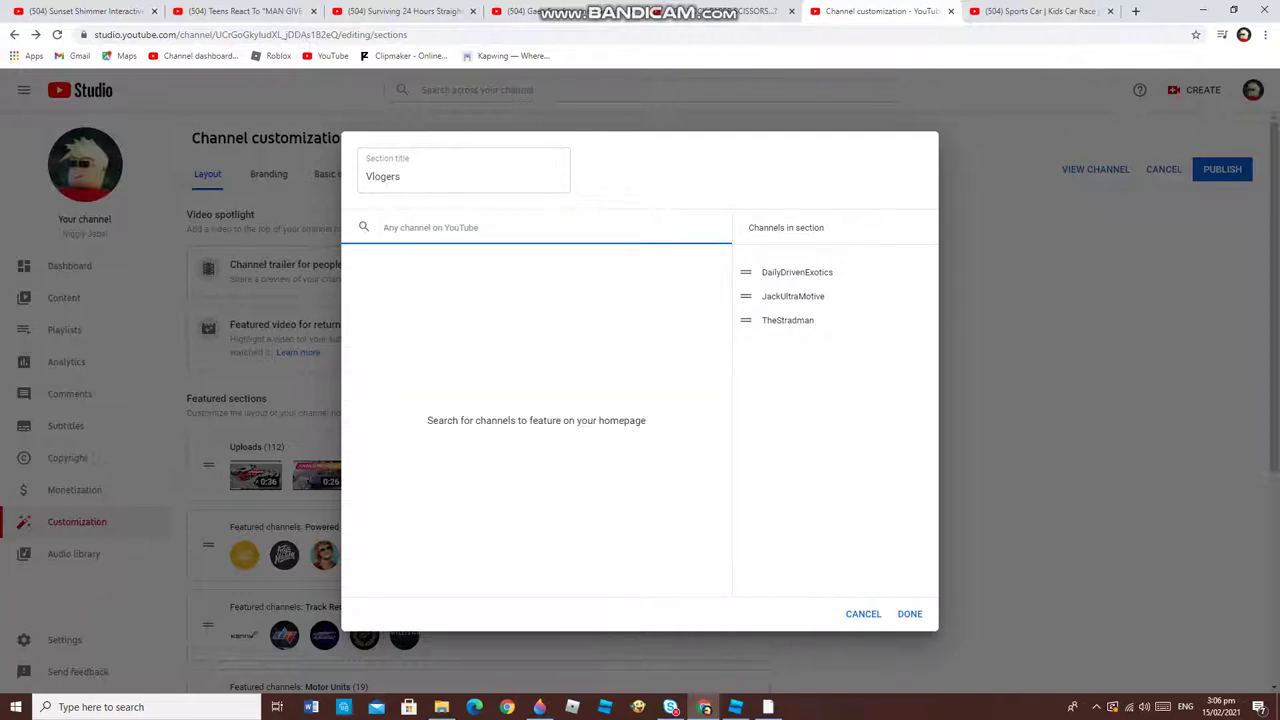
# Search channels for "Life of Bo", add Life of Boris to the Vlogers section, and clear the search.
pyautogui.write('L')
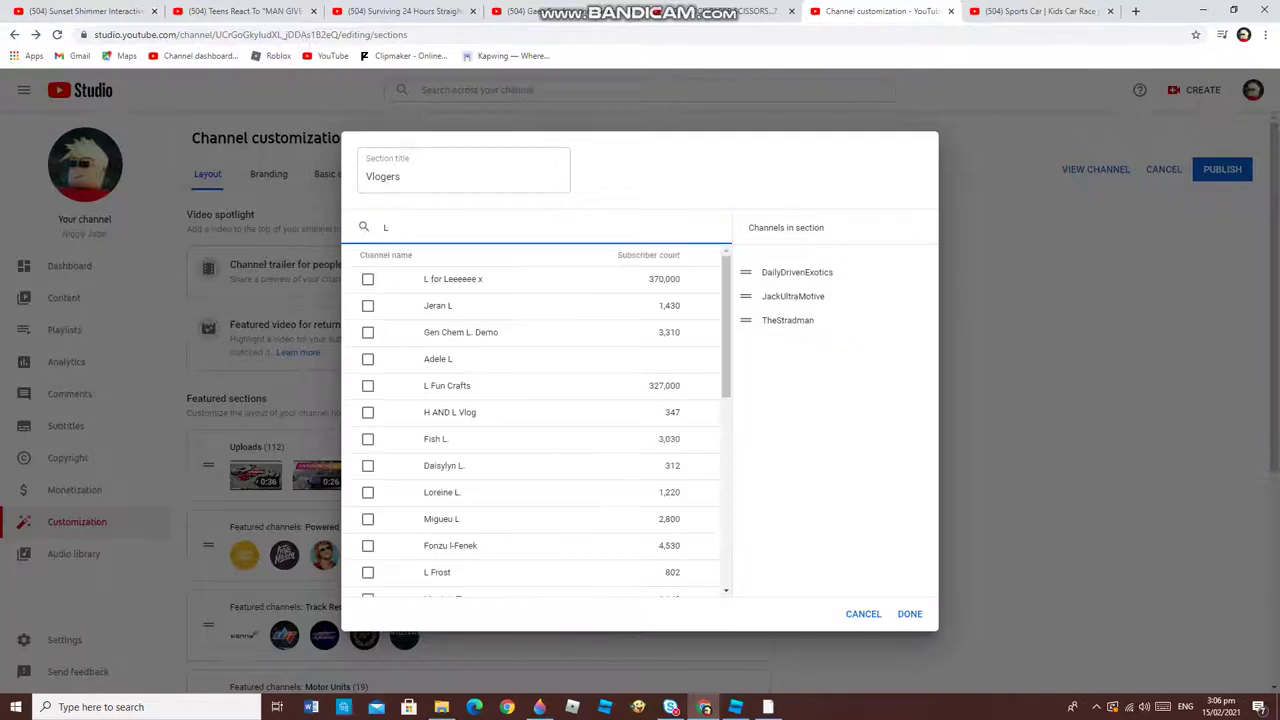
pyautogui.write('ife ')
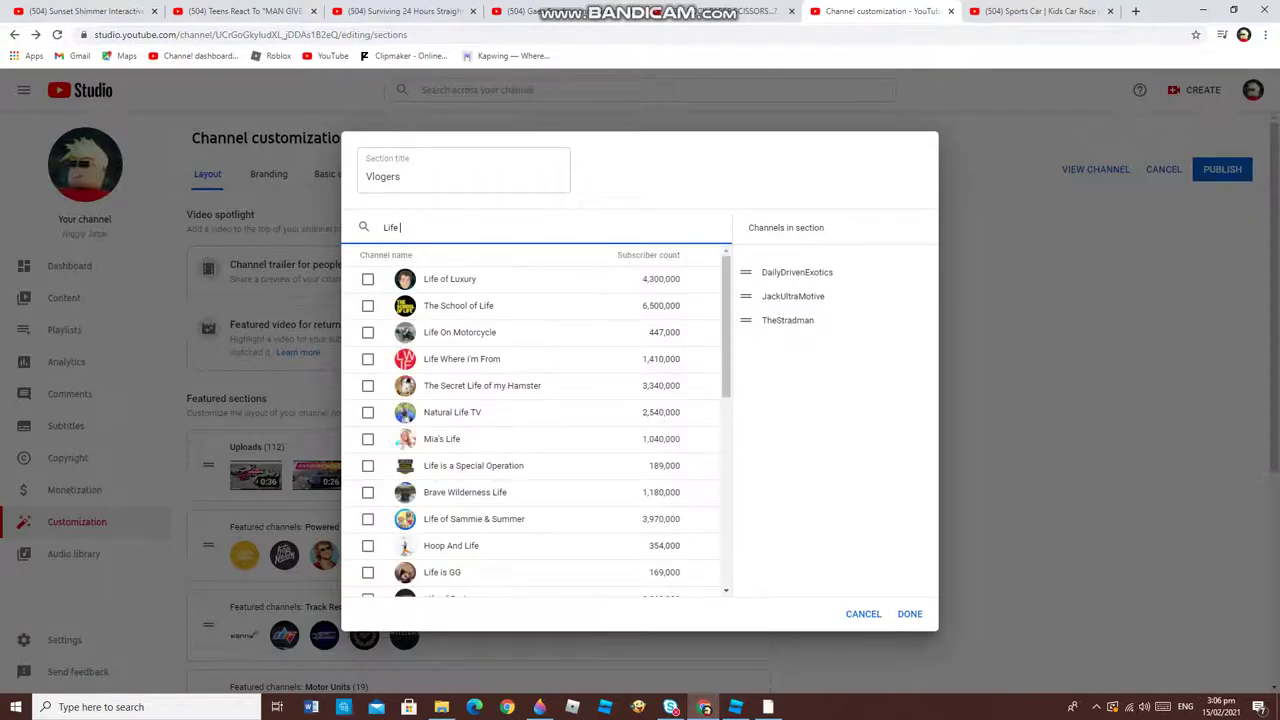
pyautogui.write('of B')
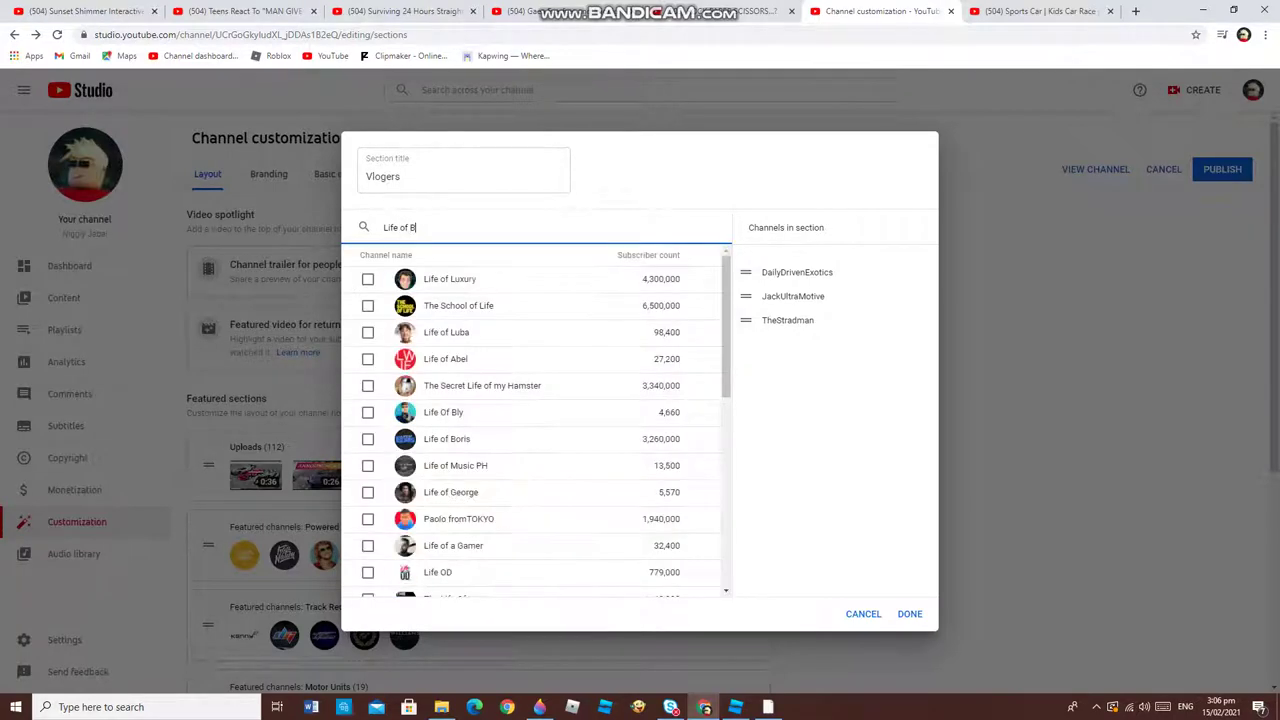
pyautogui.write('o')
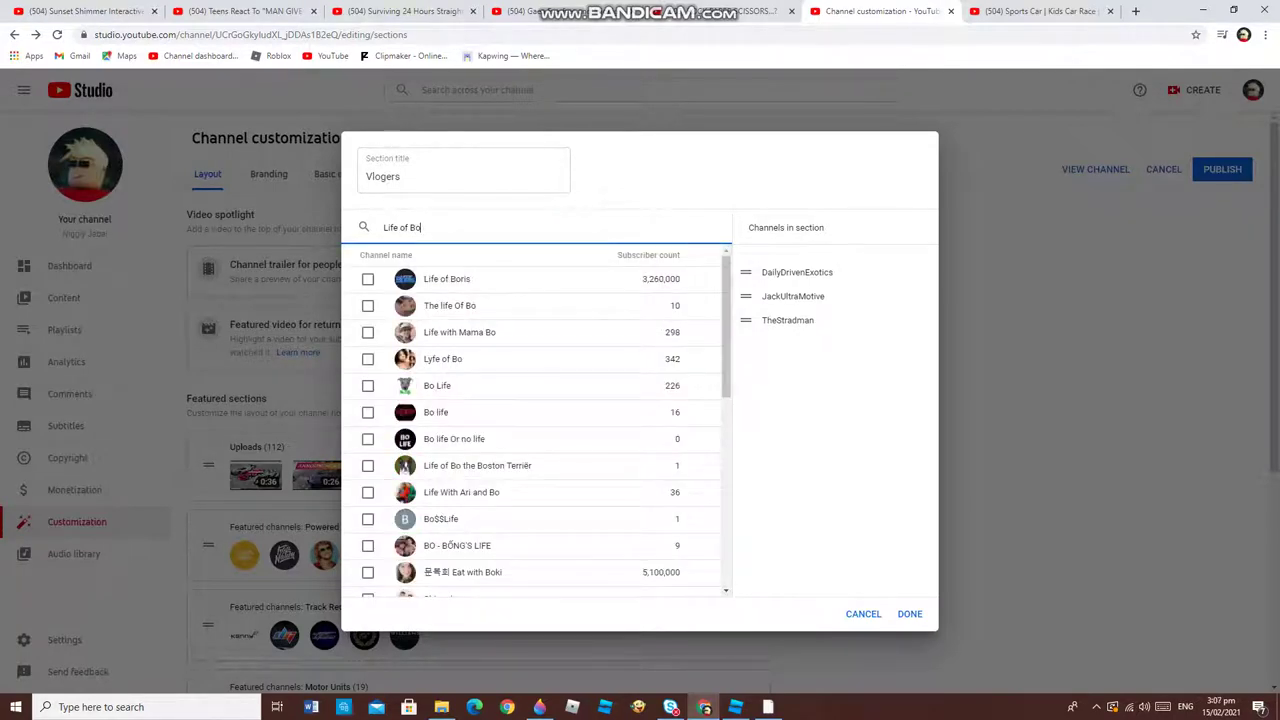
pyautogui.click(368, 279)
pyautogui.press('BackSpace')
pyautogui.press('BackSpace')
pyautogui.press('BackSpace')
pyautogui.press('BackSpace')
pyautogui.press('BackSpace')
pyautogui.press('BackSpace')
pyautogui.press('BackSpace')
pyautogui.press('BackSpace')
pyautogui.press('BackSpace')
pyautogui.press('BackSpace')
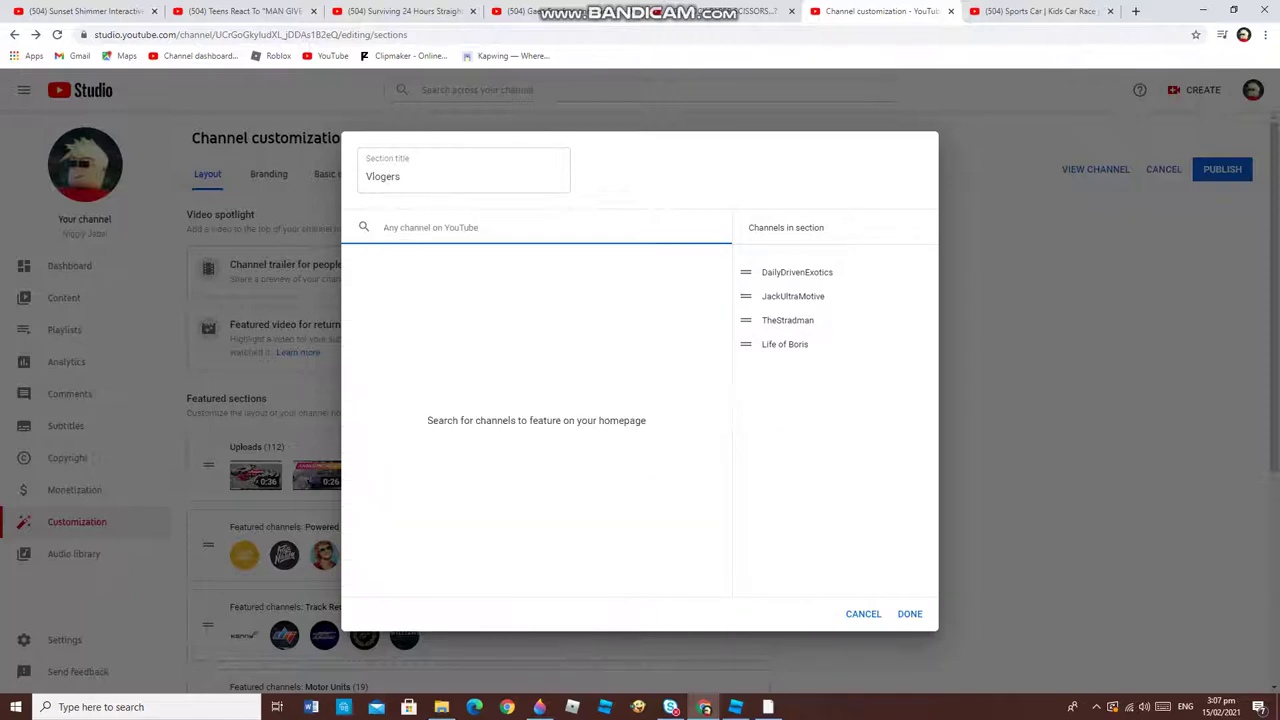
# Search channels for "Unsp", add Unspeakable to the Vlogers section, and clear the search.
pyautogui.write('Uns')
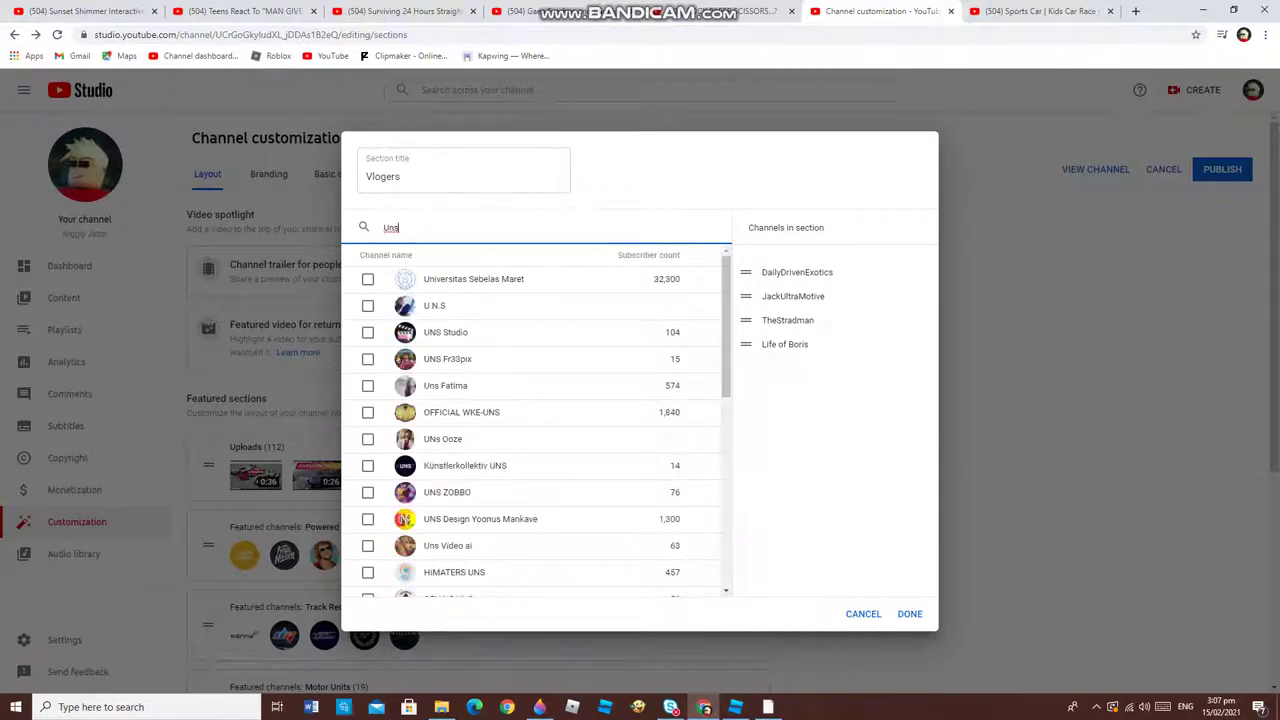
pyautogui.write('p')
pyautogui.click(368, 279)
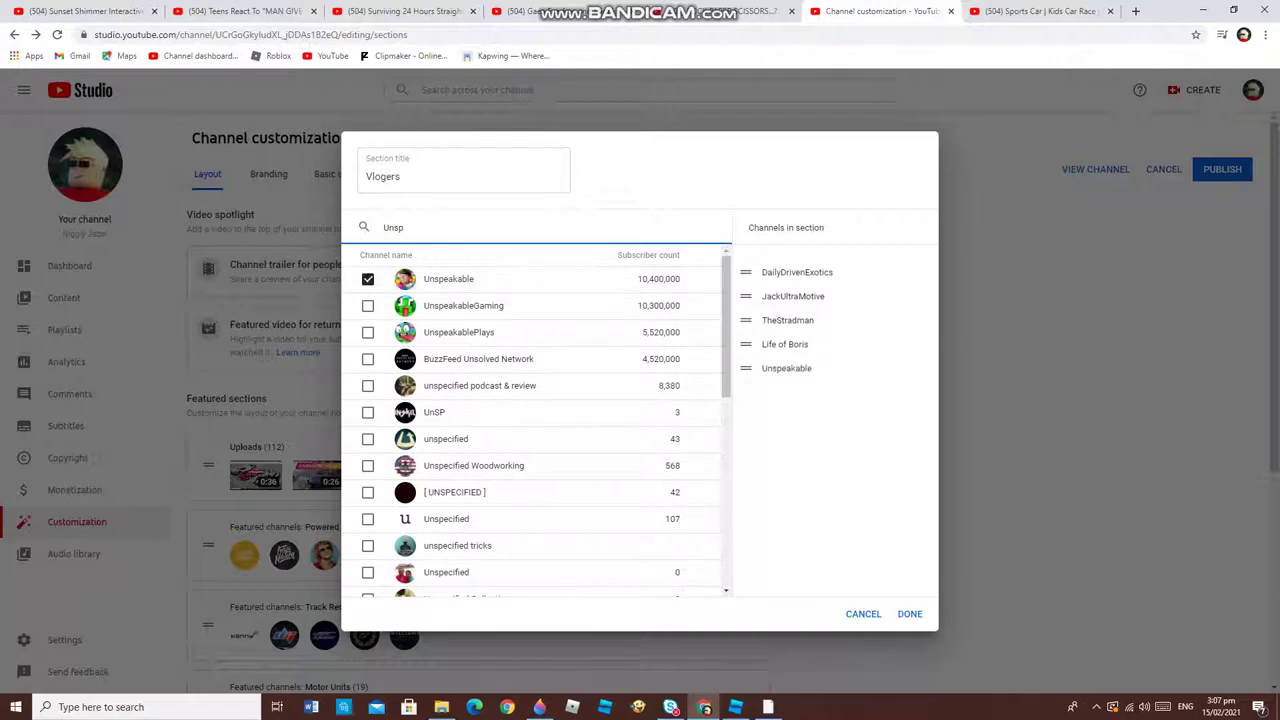
pyautogui.press('BackSpace')
pyautogui.press('BackSpace')
pyautogui.press('BackSpace')
pyautogui.press('BackSpace')
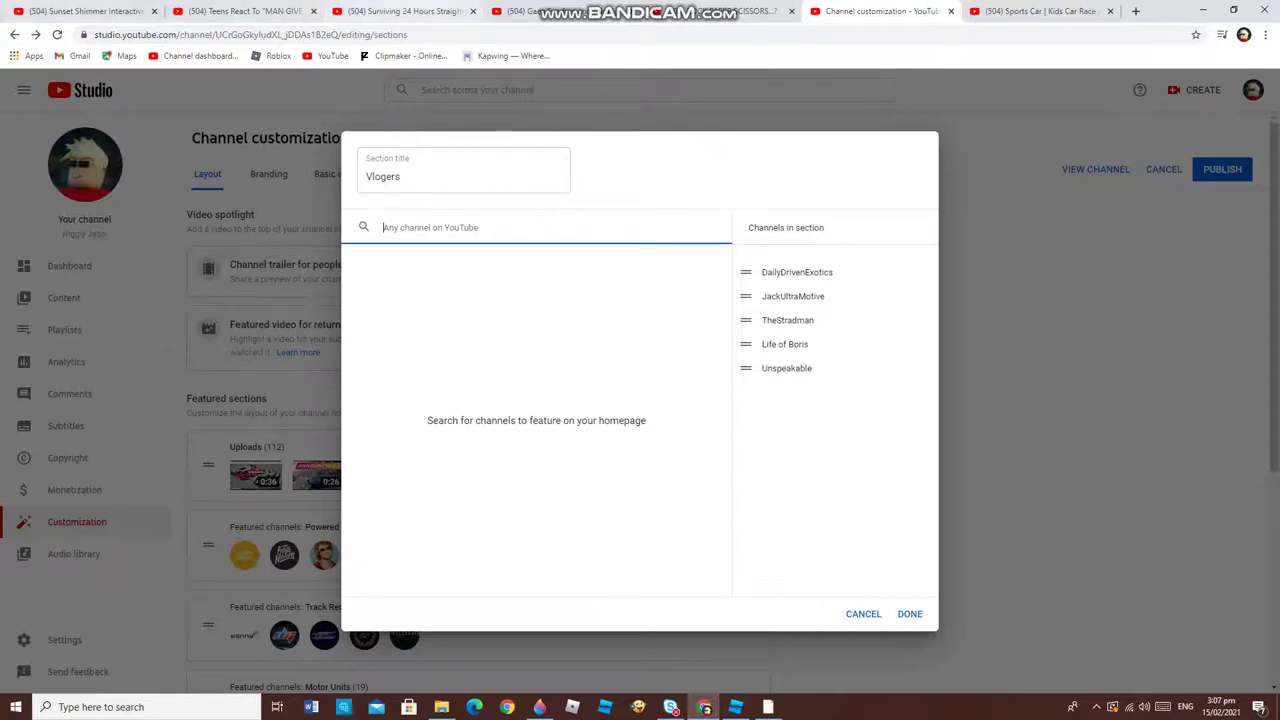
pyautogui.click(400, 11)
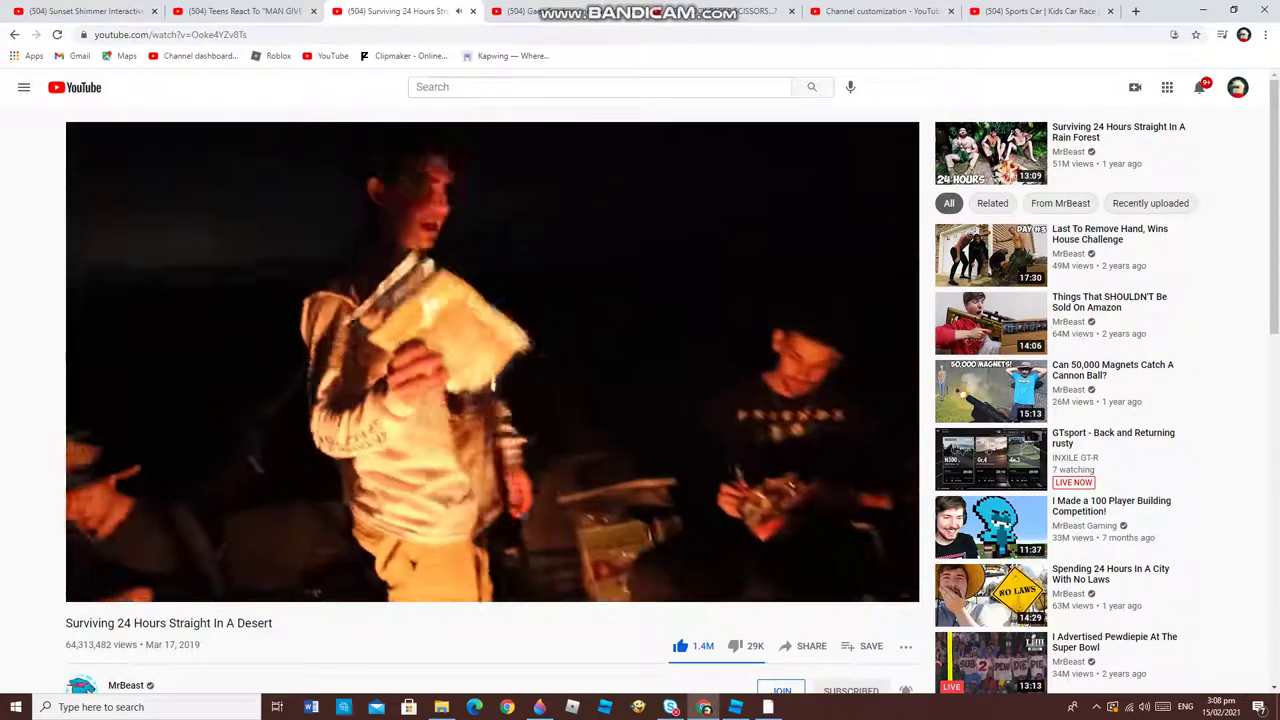
pyautogui.press('space')
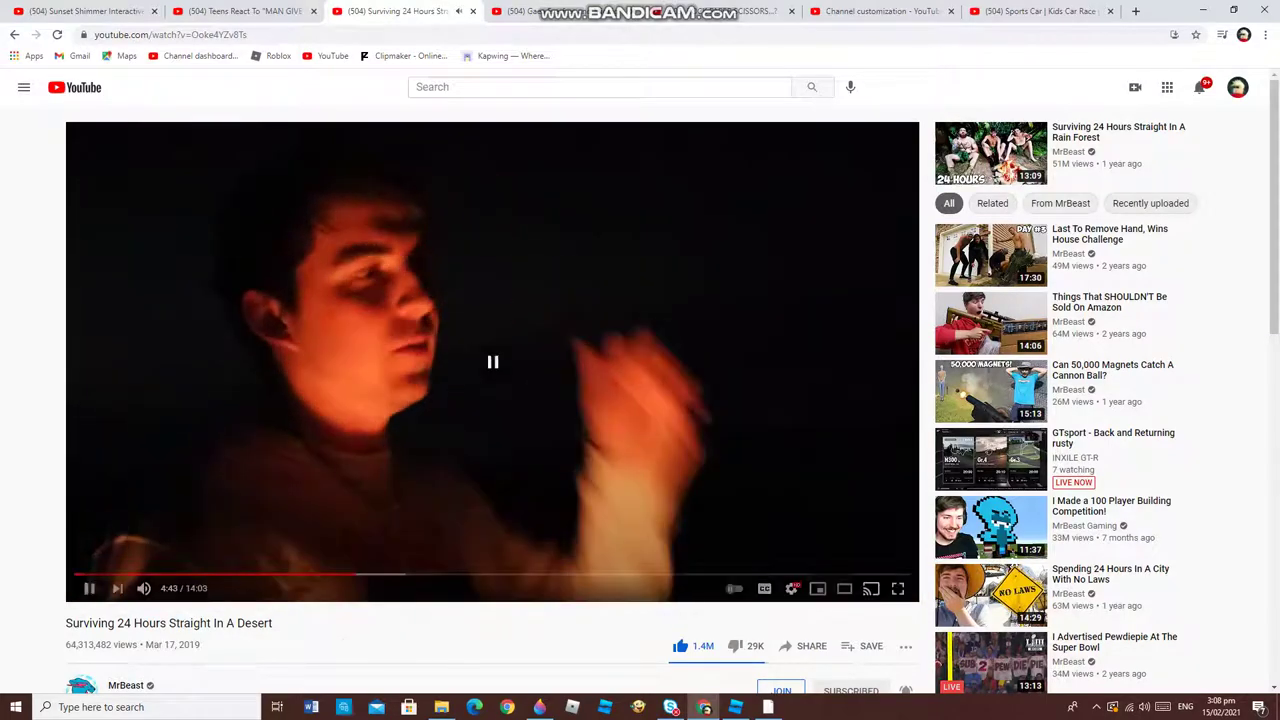
pyautogui.hotkey('ctrl', 'shift', 'Tab')
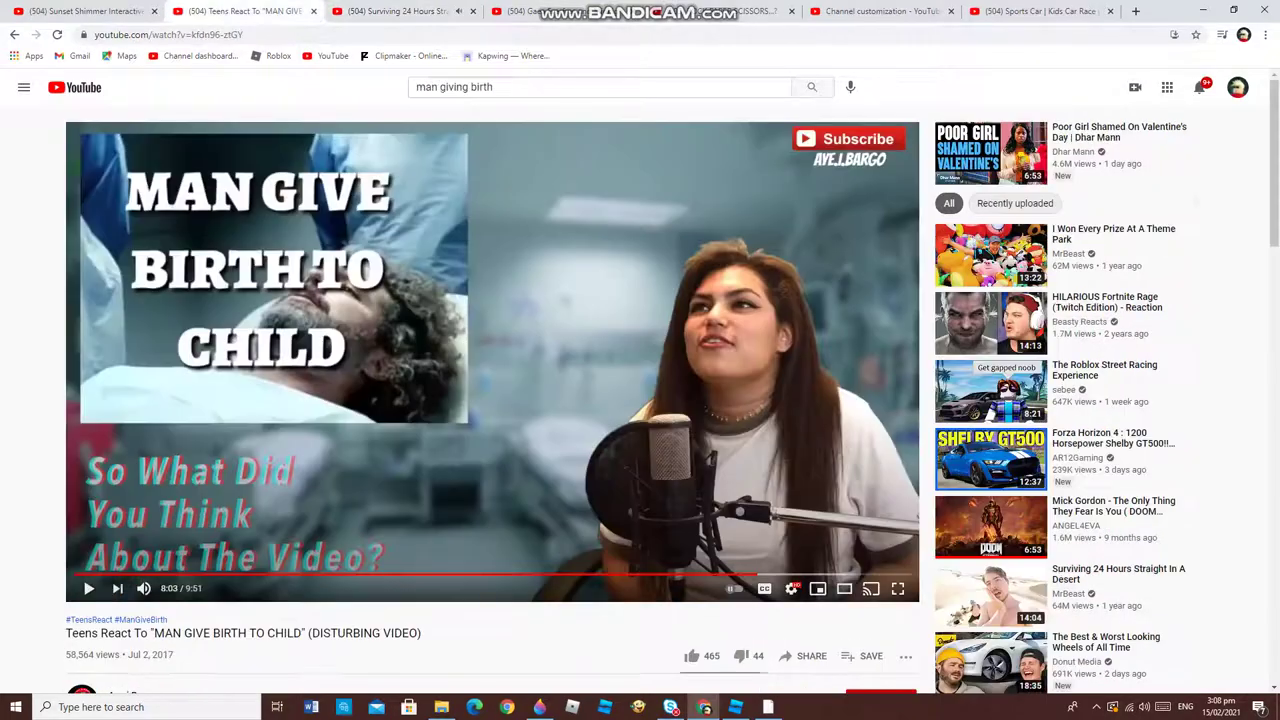
pyautogui.hotkey('ctrl', 'shift', 'Tab')
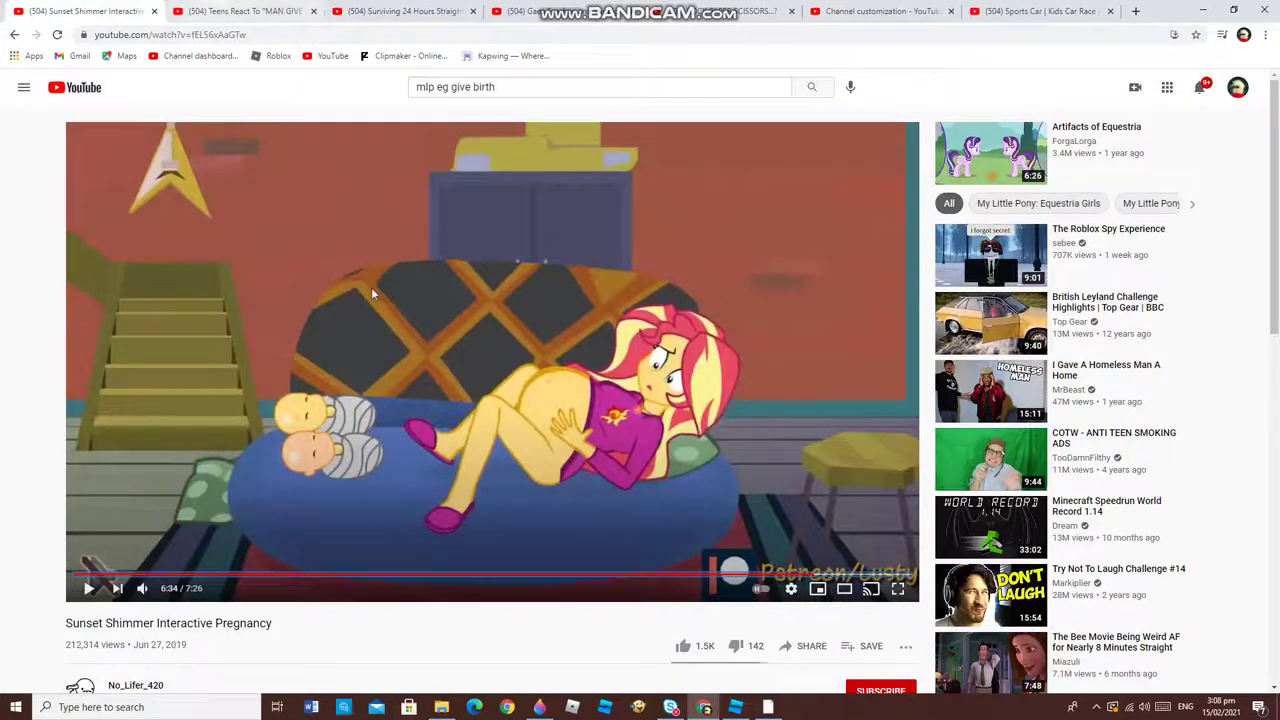
pyautogui.hotkey('ctrl', 'Tab')
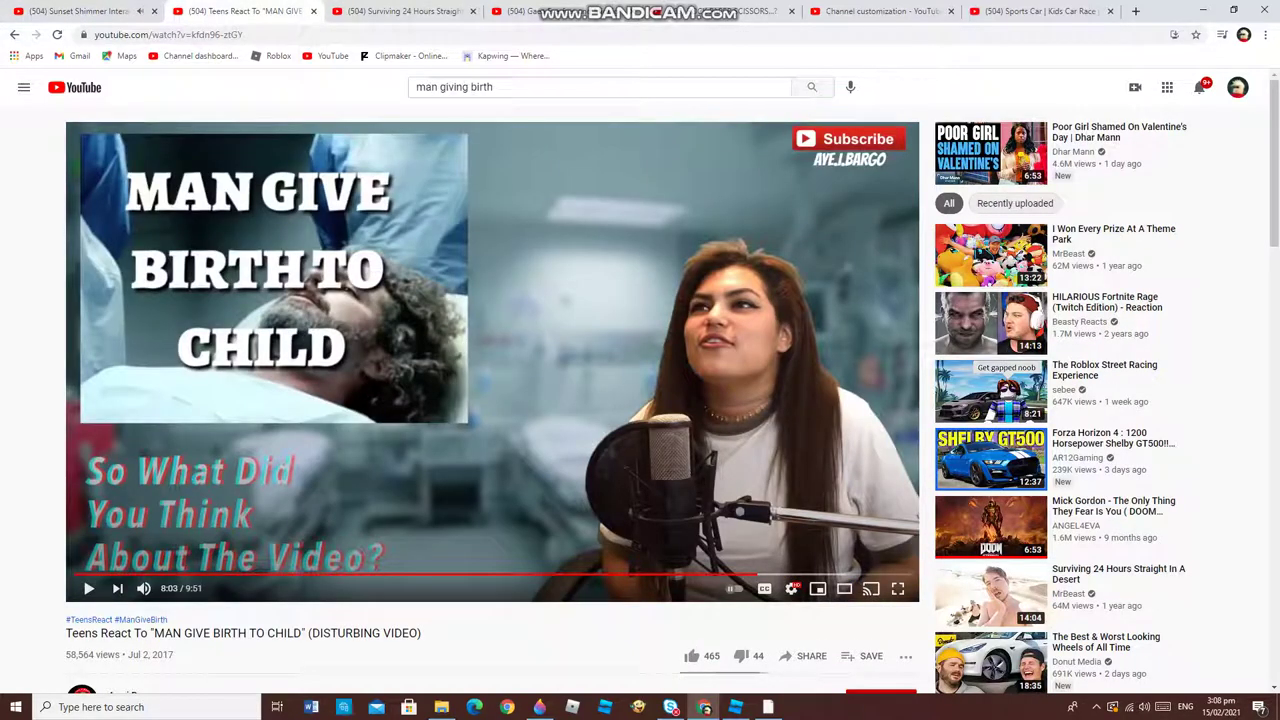
pyautogui.hotkey('ctrl', 'shift', 'Tab')
pyautogui.hotkey('ctrl', 'Tab')
pyautogui.hotkey('ctrl', 'Tab')
pyautogui.press('space')
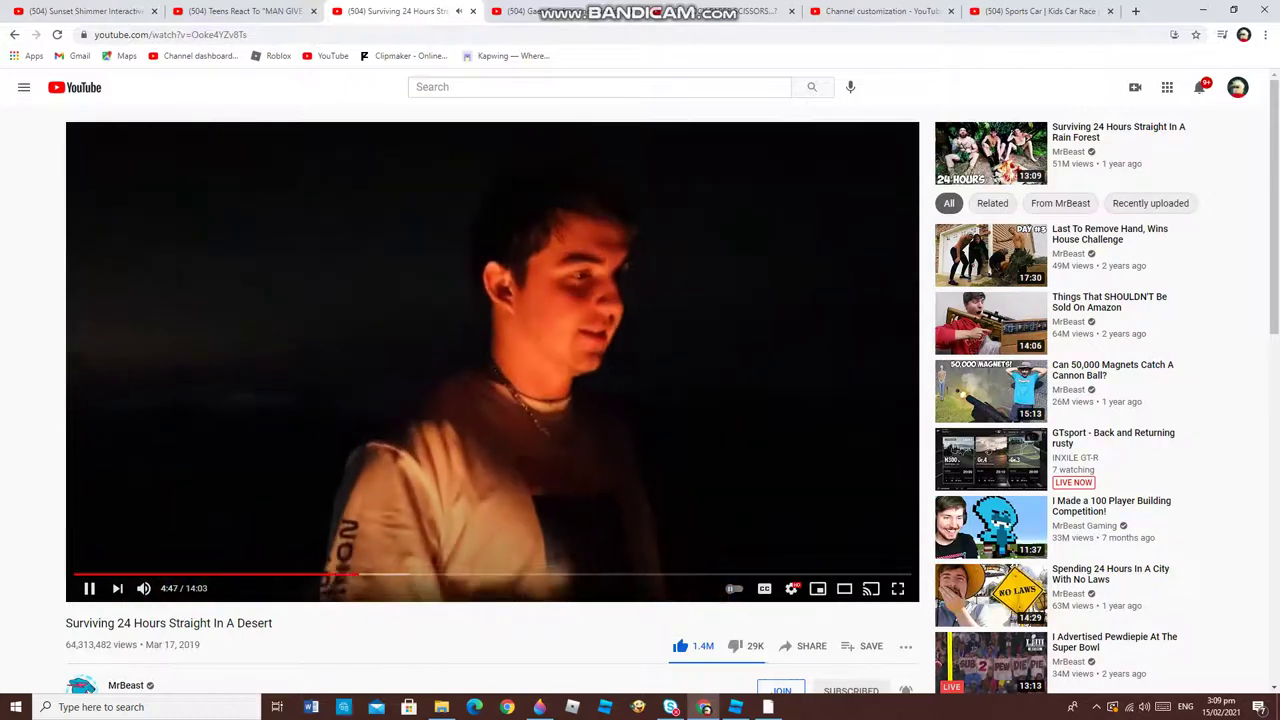
pyautogui.press('space')
pyautogui.hotkey('ctrl', 'Tab')
pyautogui.hotkey('ctrl', 'shift', 'Tab')
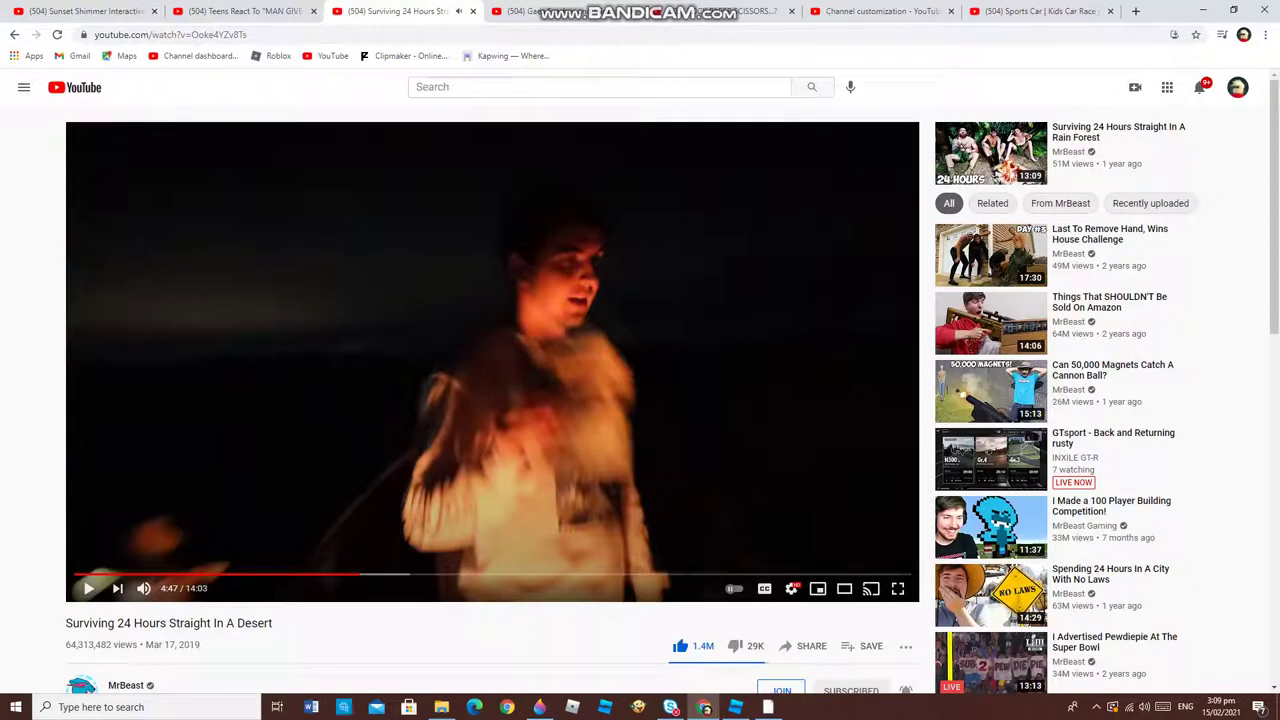
pyautogui.hotkey('ctrl', '6')
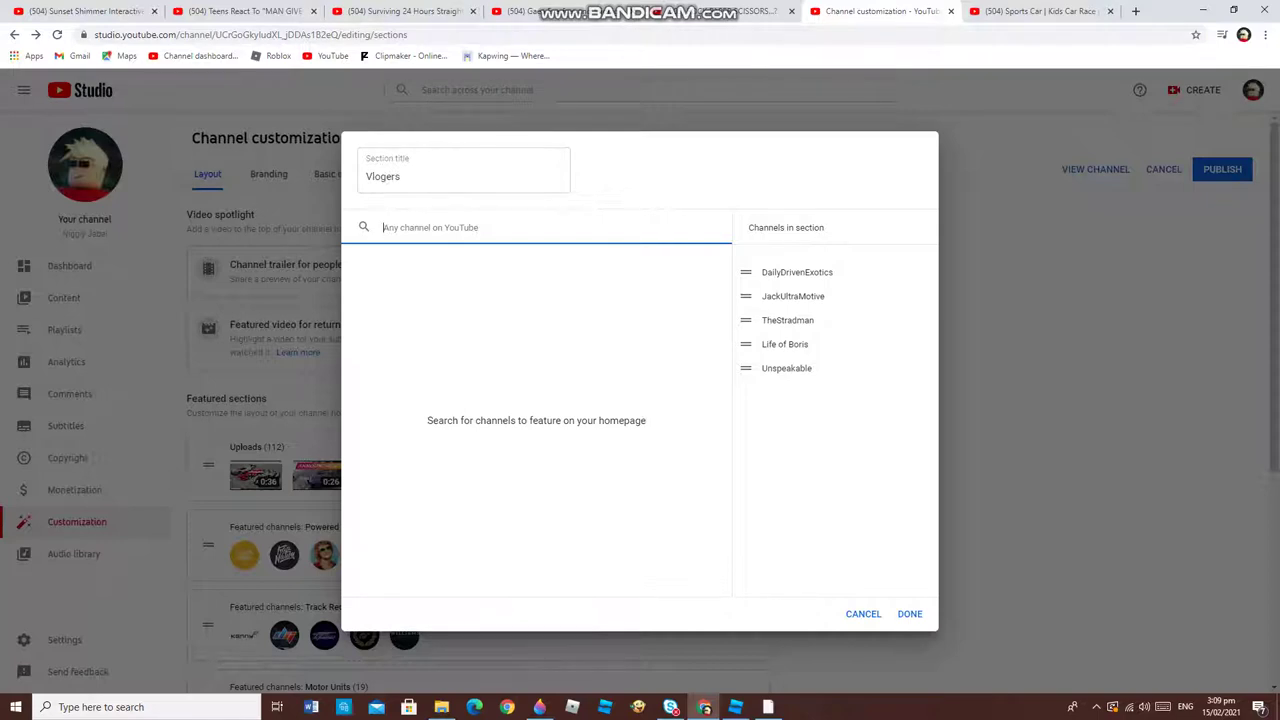
# Search channels for "Prest", add Preston to the Vlogers section, and clear the search.
pyautogui.write('Pre')
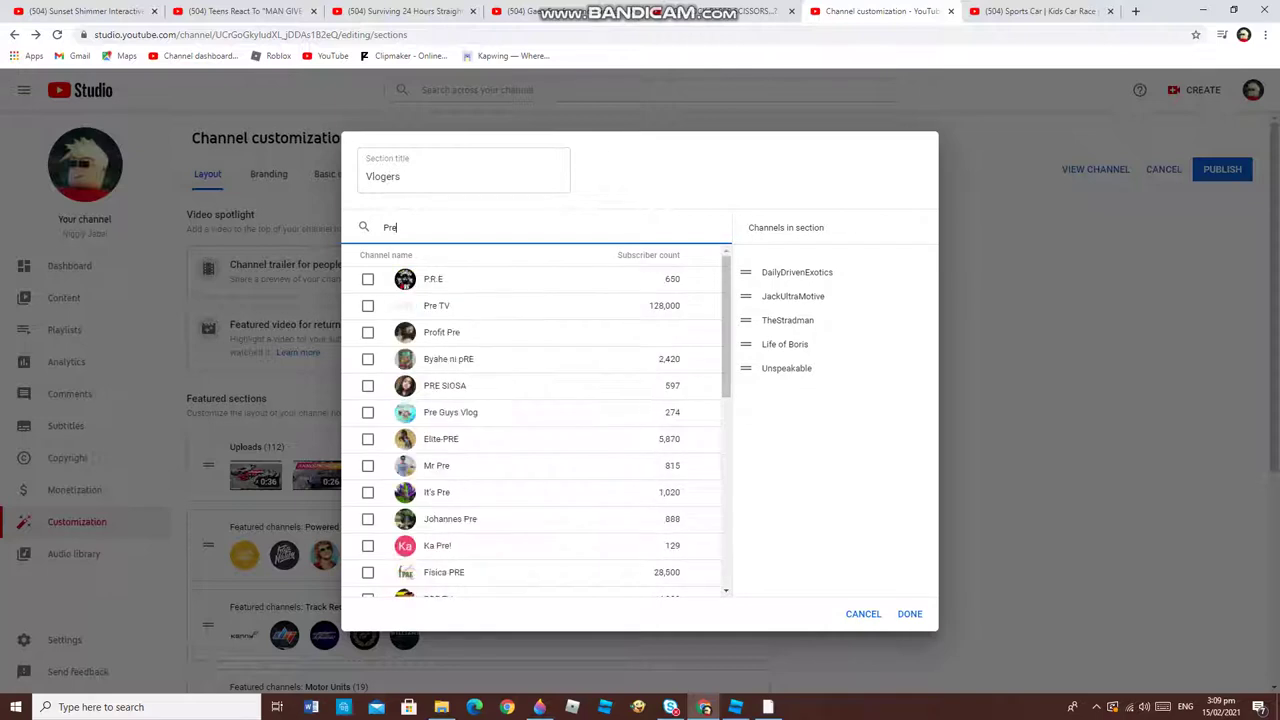
pyautogui.write('st')
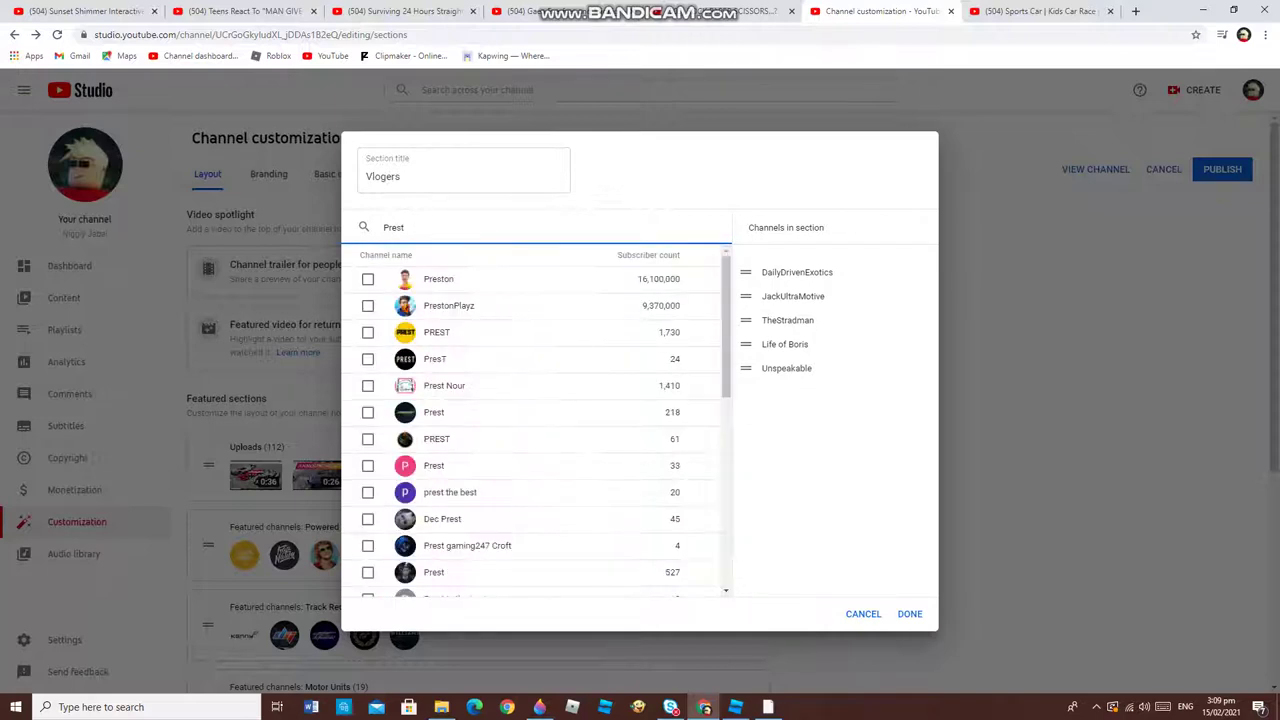
pyautogui.click(367, 279)
pyautogui.press('BackSpace')
pyautogui.press('BackSpace')
pyautogui.press('BackSpace')
pyautogui.press('BackSpace')
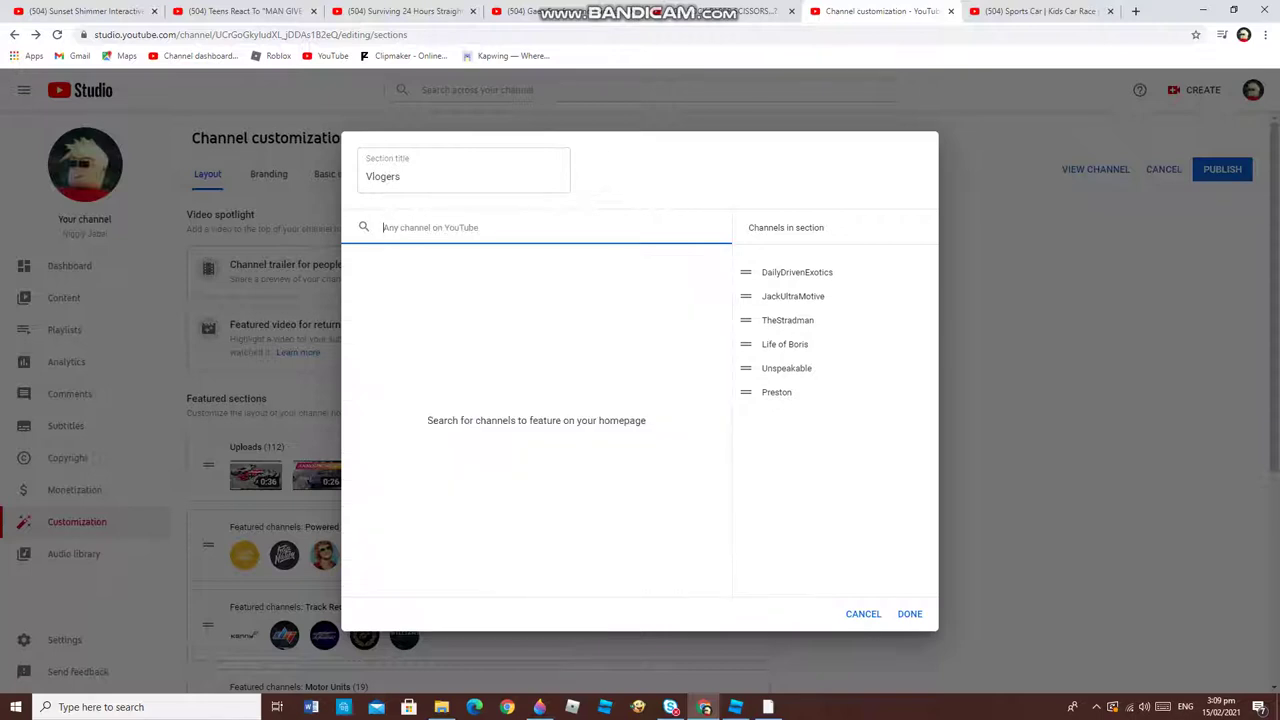
# Search channels for "Mr", add MrBeast to the Vlogers section, and clear the search.
pyautogui.write('Mr')
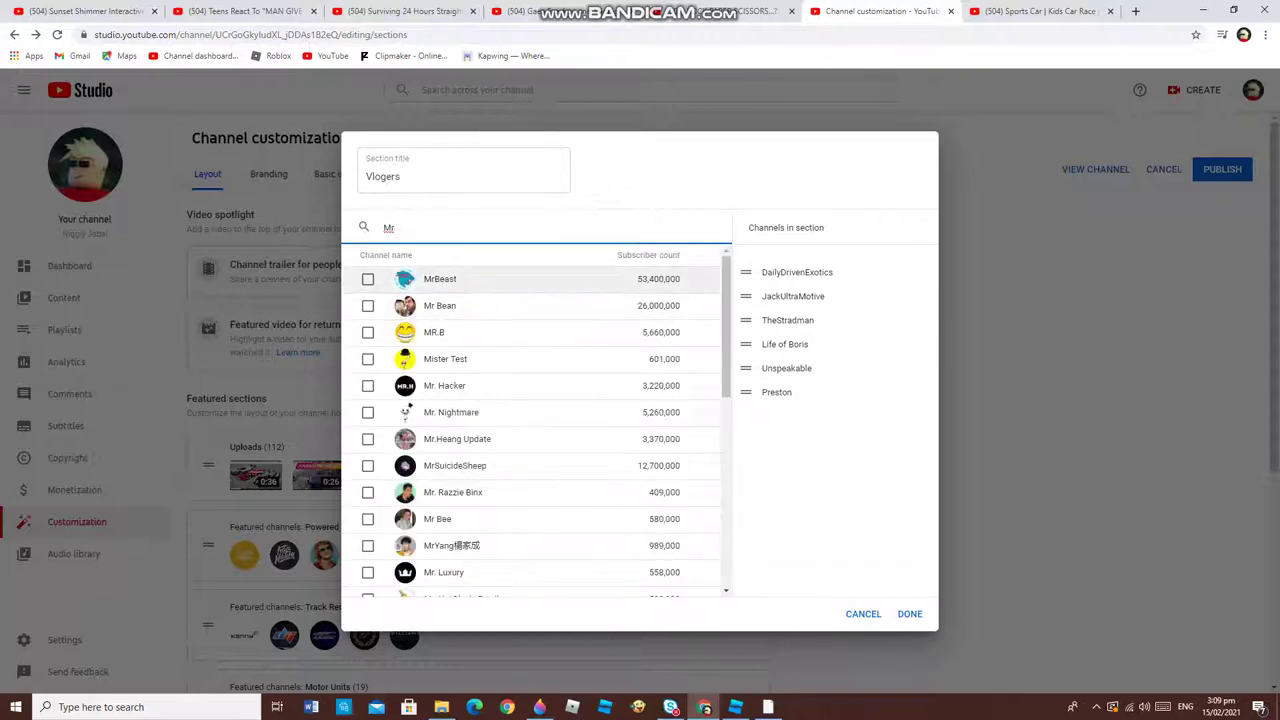
pyautogui.click(367, 279)
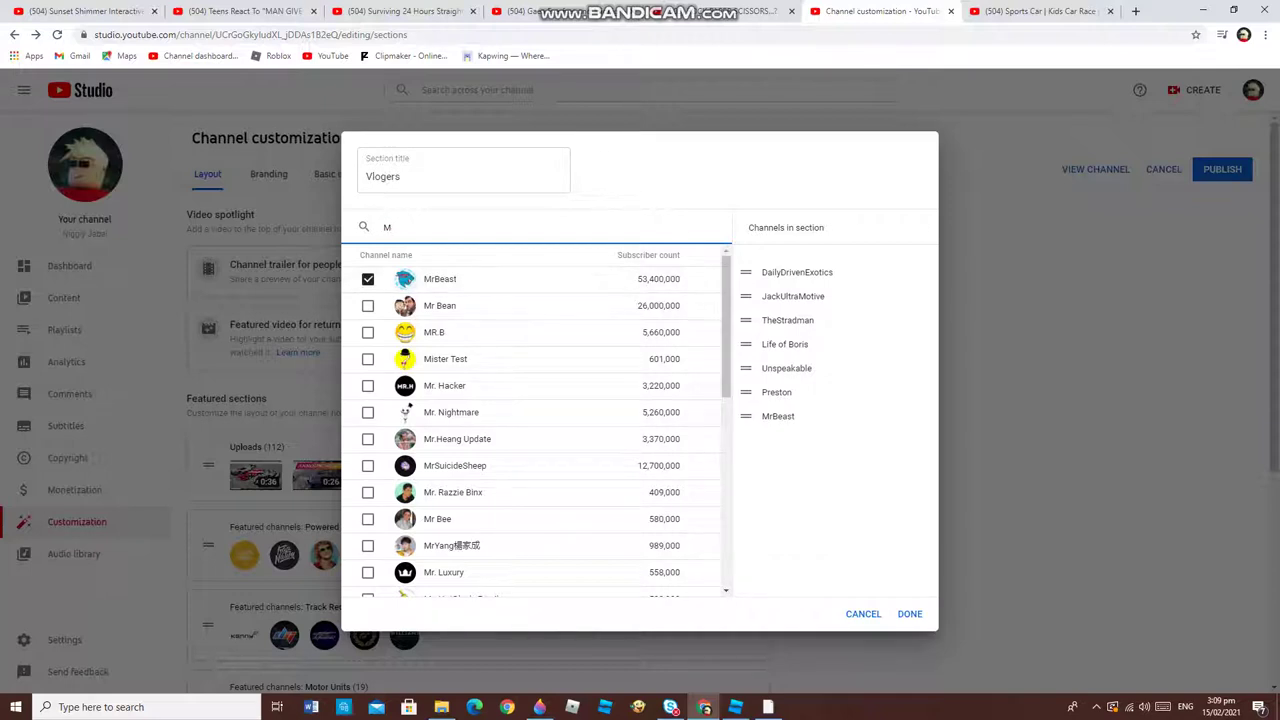
pyautogui.press('BackSpace')
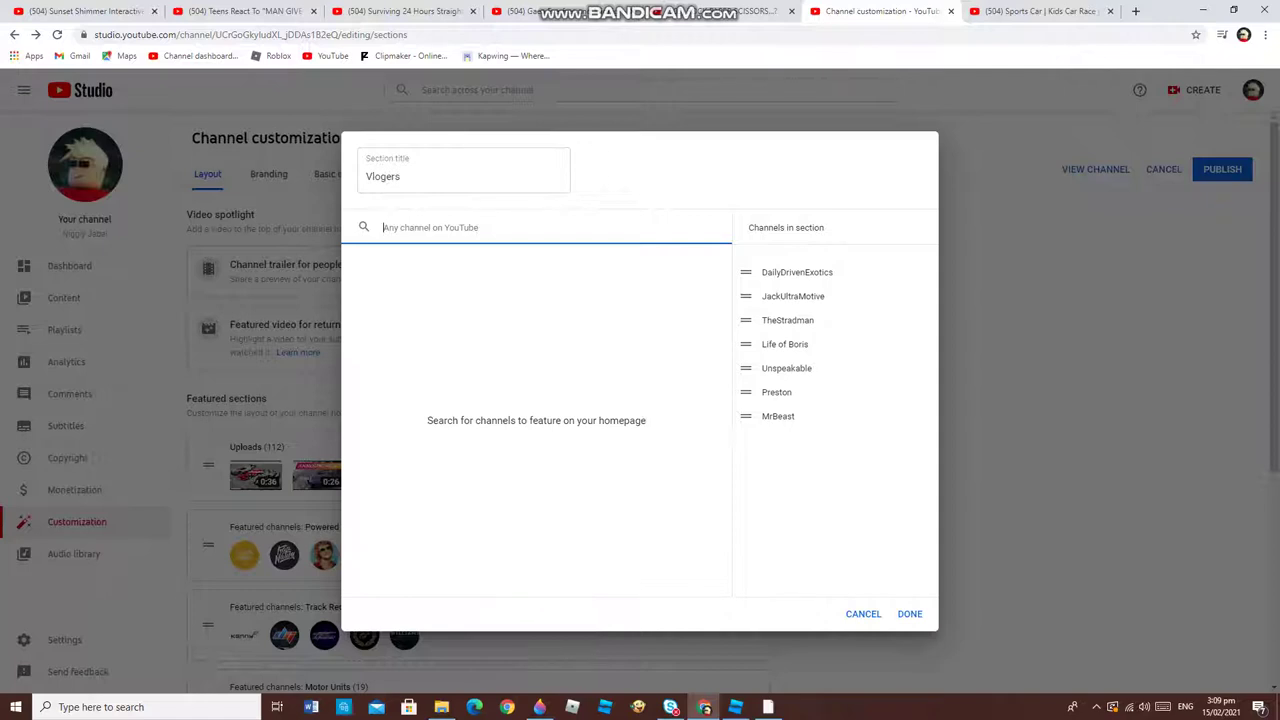
# Search channels for "MrBro", add the first MrBro channel to the Vlogers section, and clear the search.
pyautogui.write('Mr')
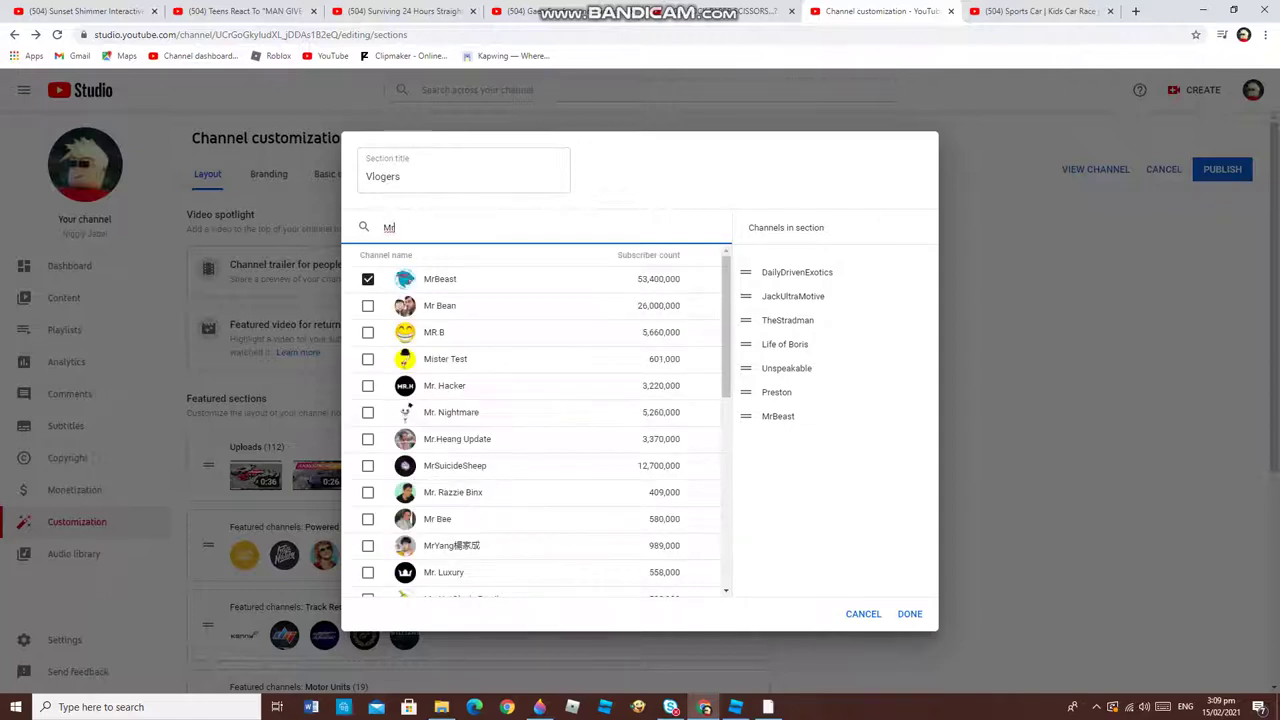
pyautogui.write('B')
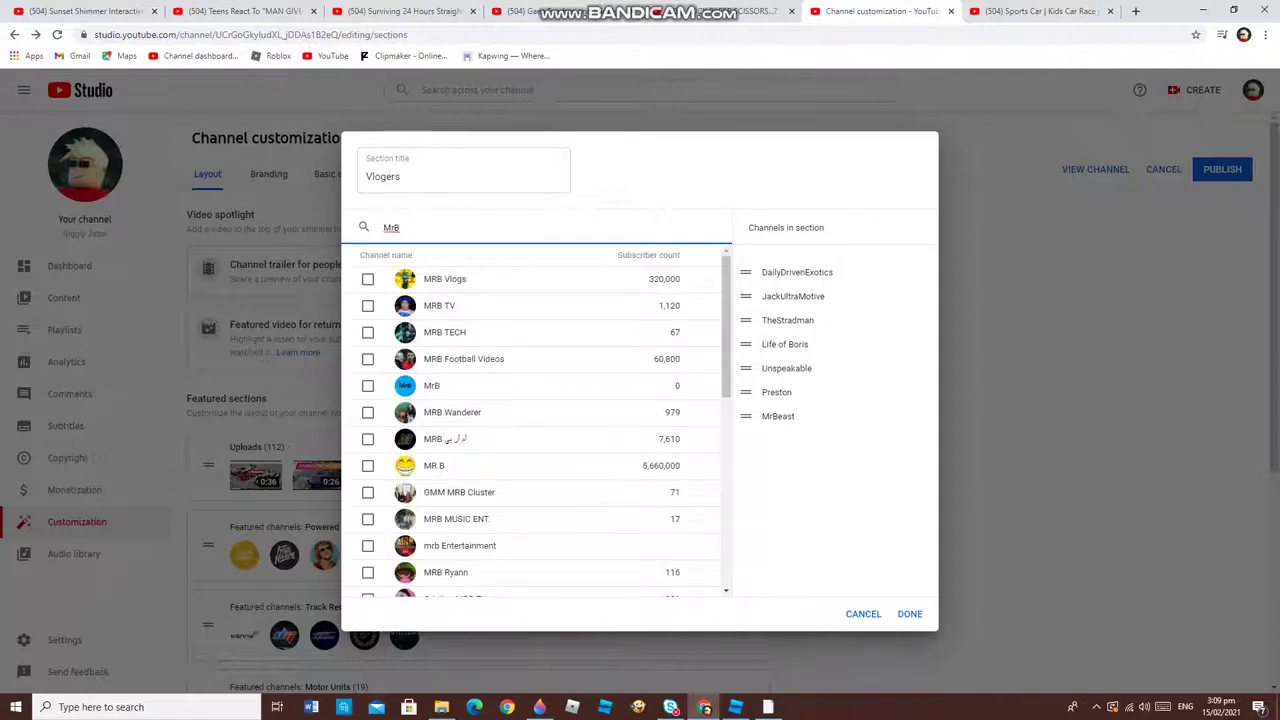
pyautogui.write('ro')
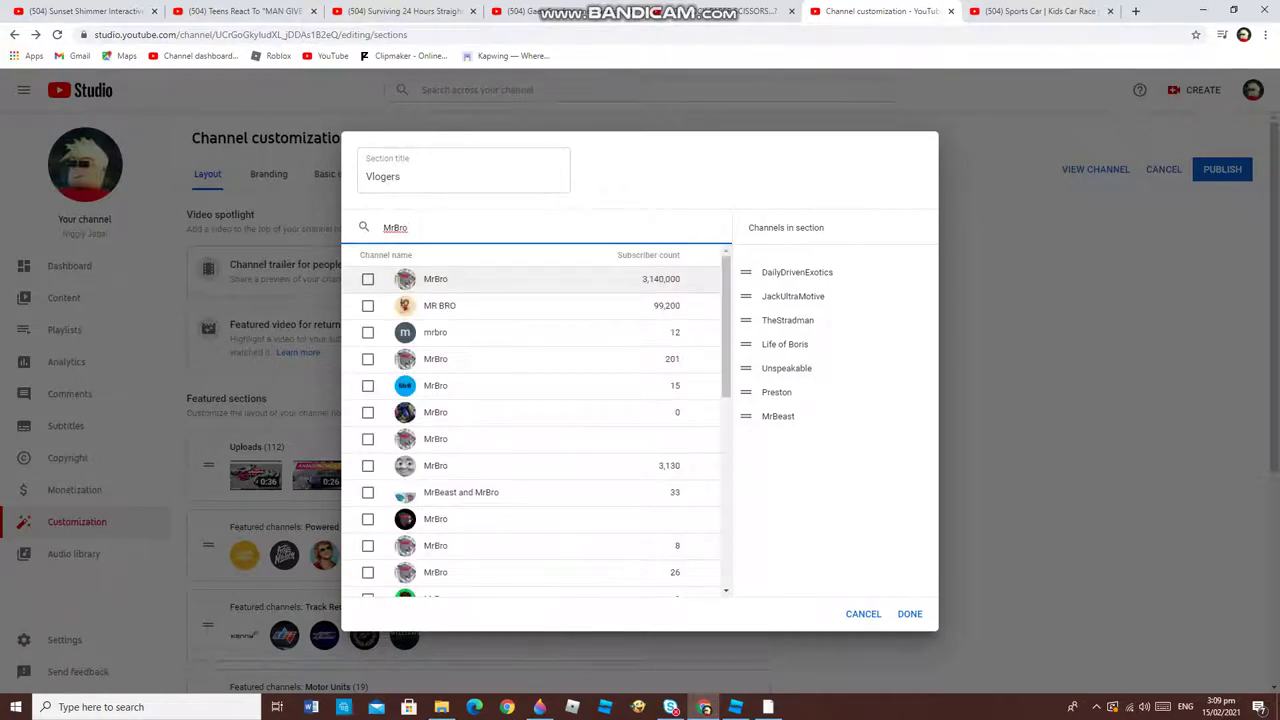
pyautogui.click(367, 279)
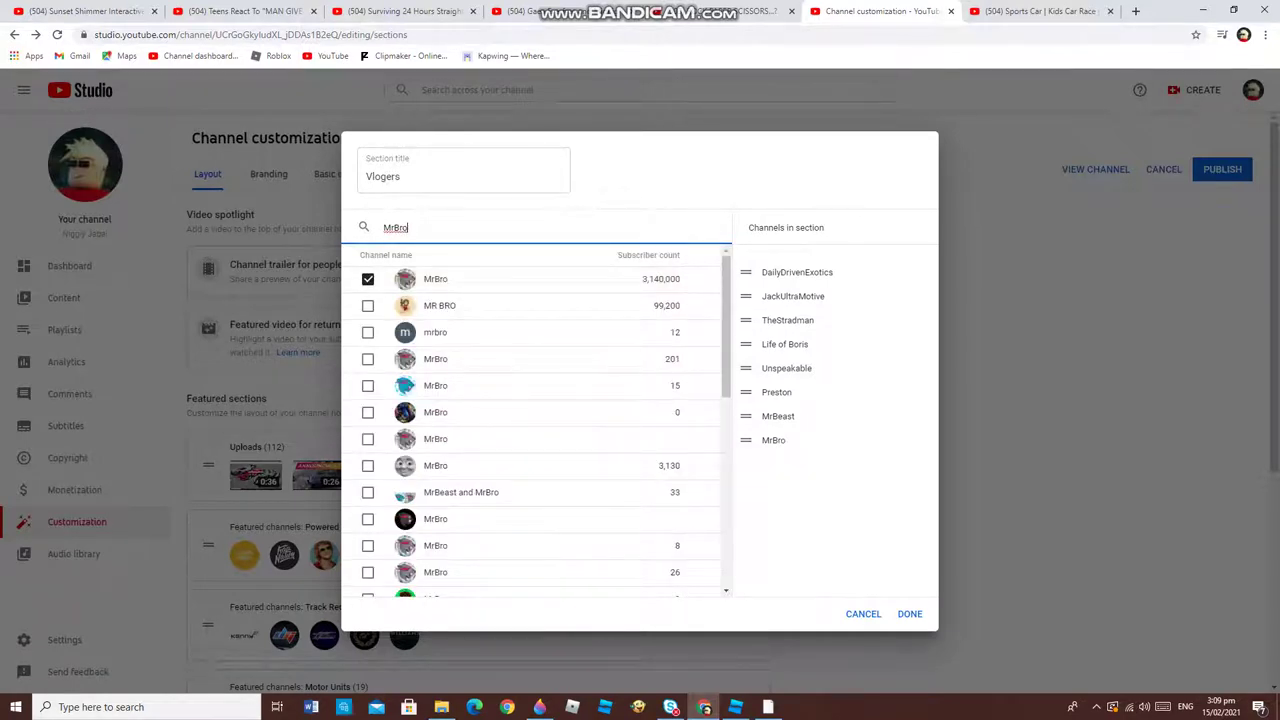
pyautogui.press('BackSpace')
pyautogui.press('BackSpace')
pyautogui.press('BackSpace')
pyautogui.press('BackSpace')
pyautogui.press('BackSpace')
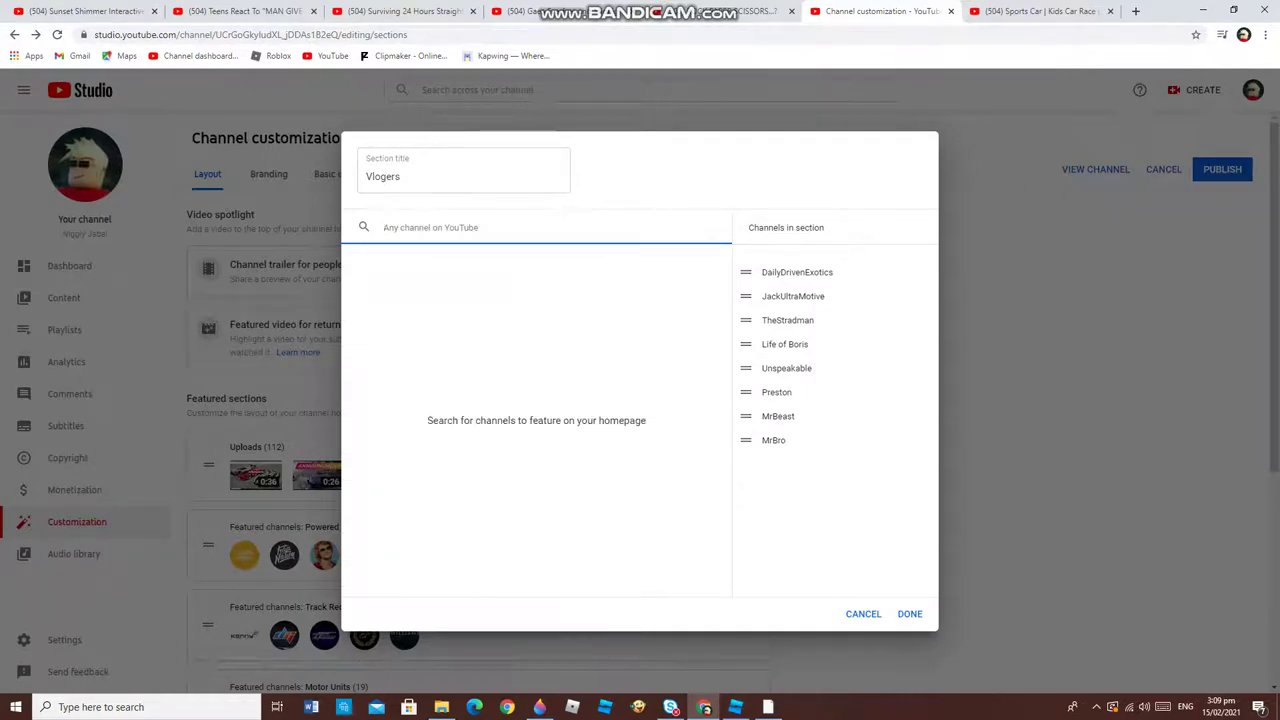
# Search channels for "Shmee", add Shmee150 to the Vlogers section, and clear the search.
pyautogui.write('Shmee')
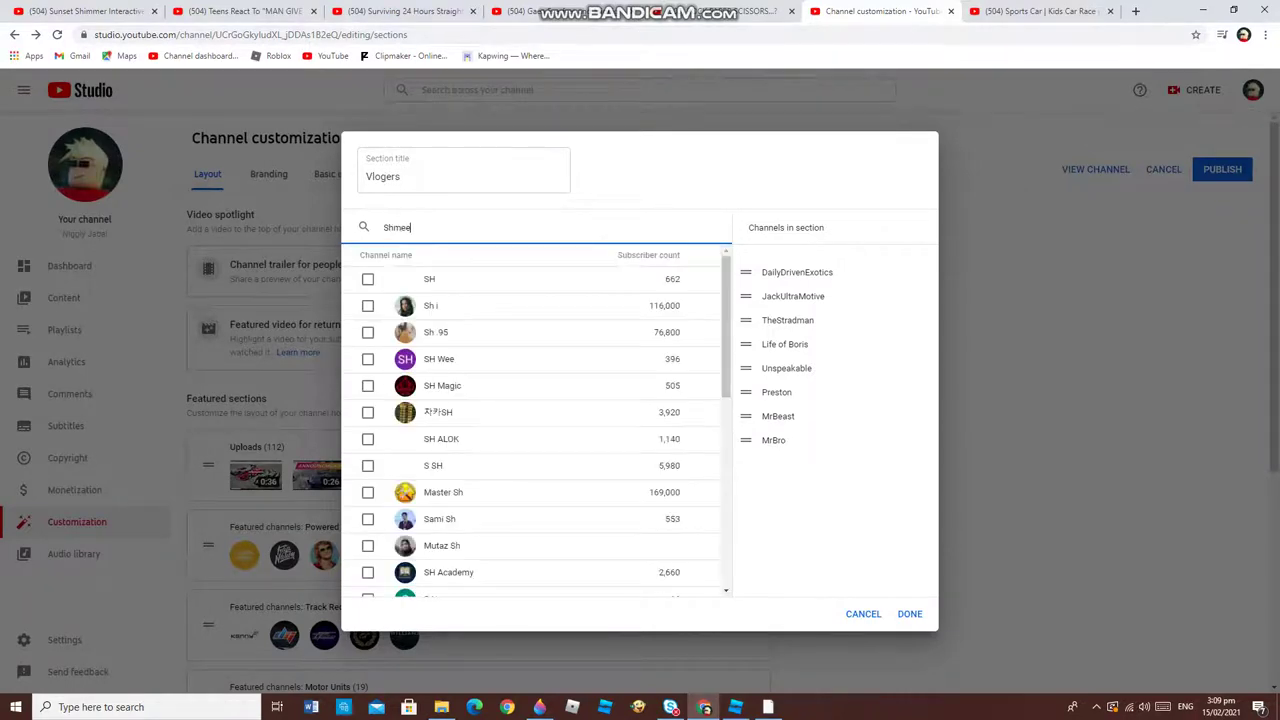
pyautogui.click(367, 279)
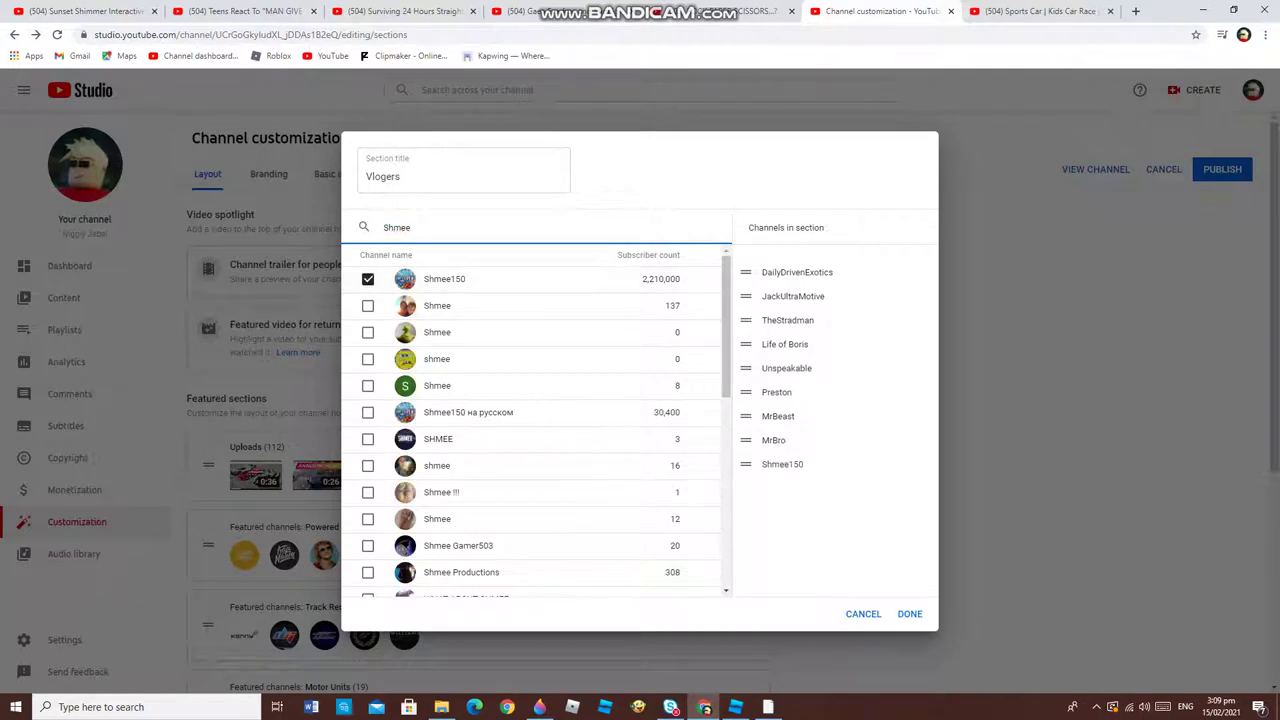
pyautogui.press('BackSpace')
pyautogui.press('BackSpace')
pyautogui.press('BackSpace')
pyautogui.press('BackSpace')
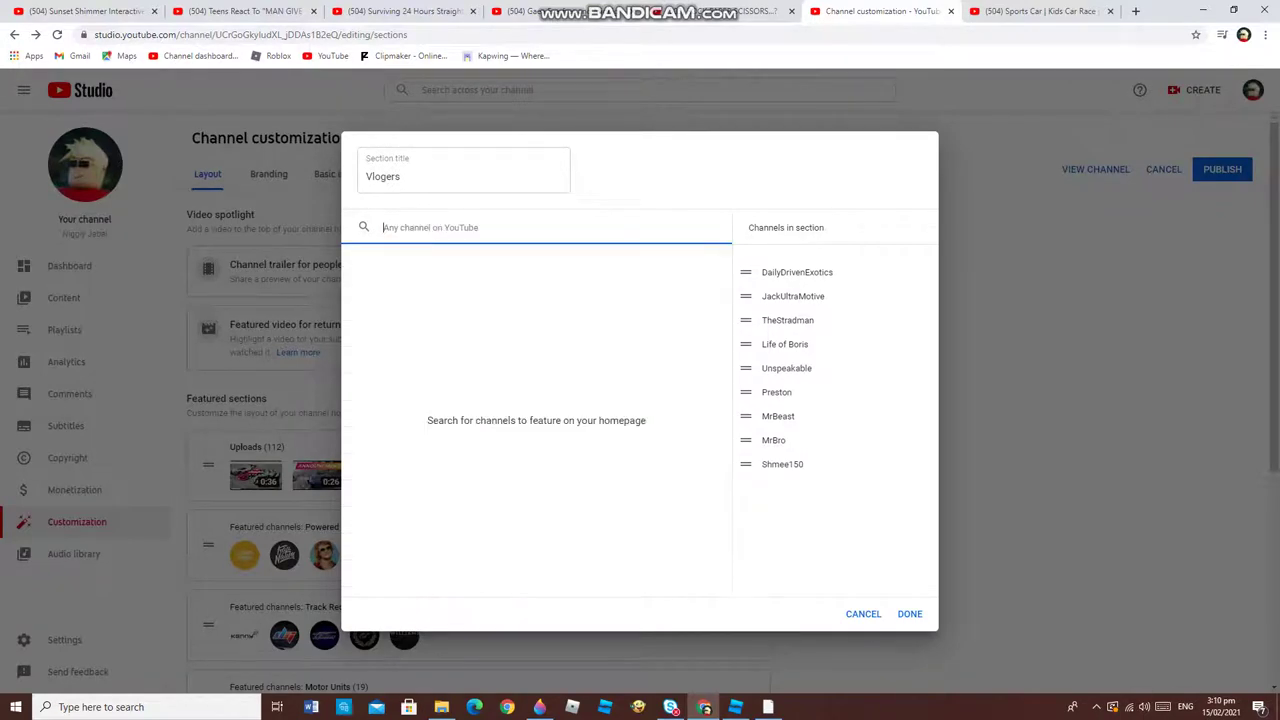